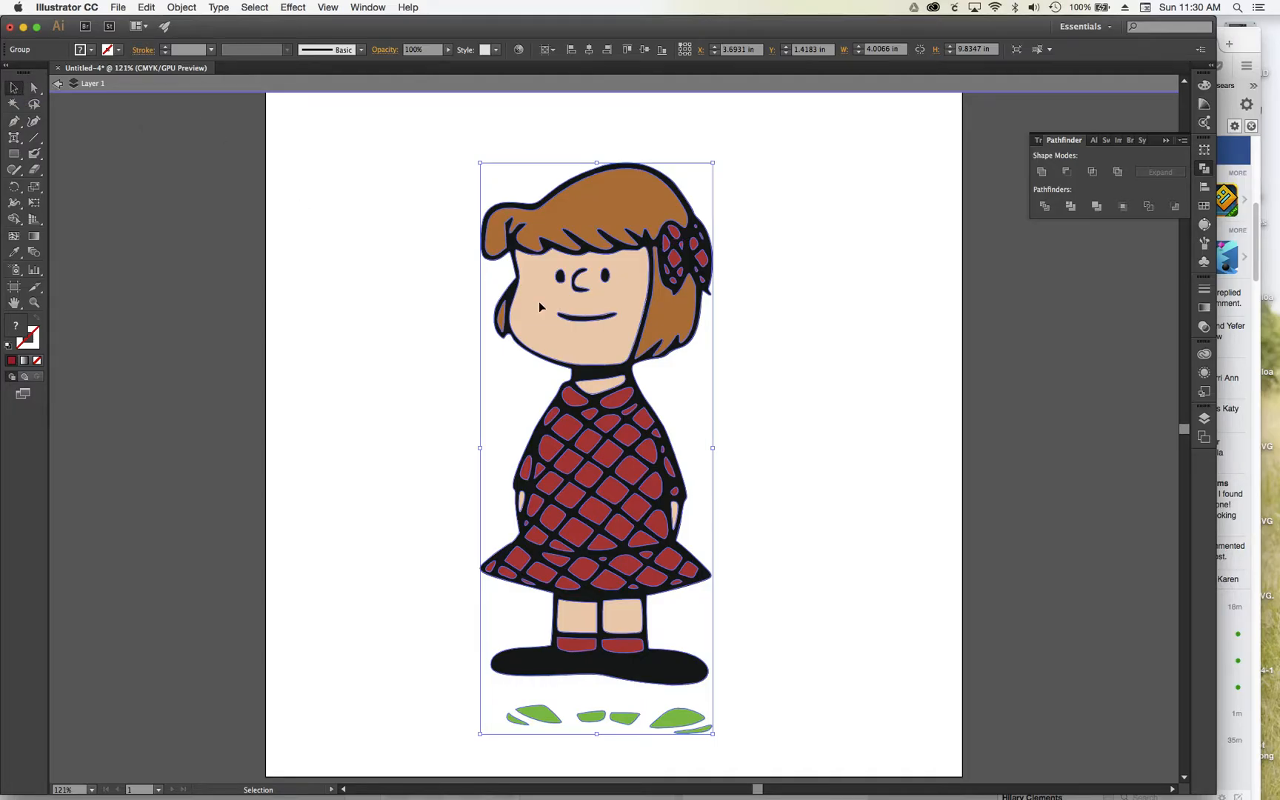
Step: Place a copy of the girl figure to the right of the original, and ungroup the original figure
{"action": "left_click_drag", "start_coordinate": [561, 308], "coordinate": [901, 317]}
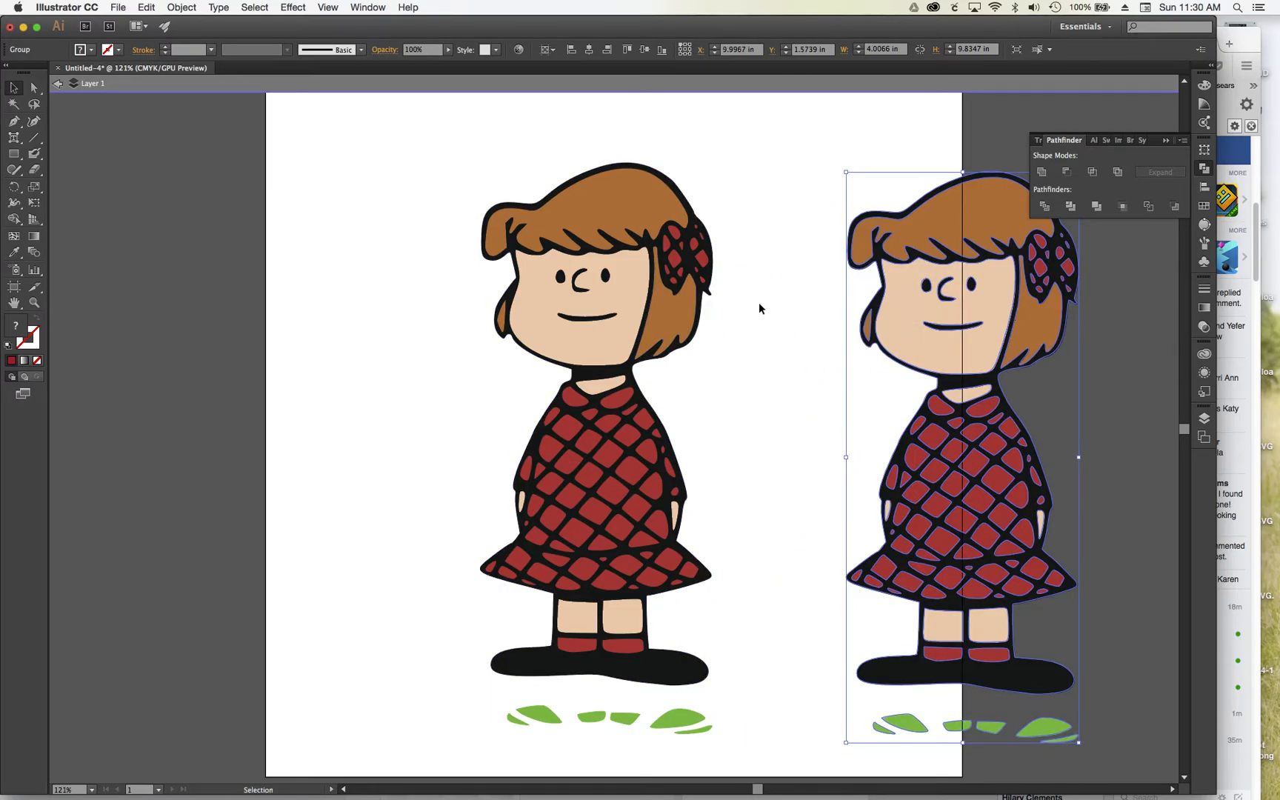
{"action": "left_click", "coordinate": [566, 305]}
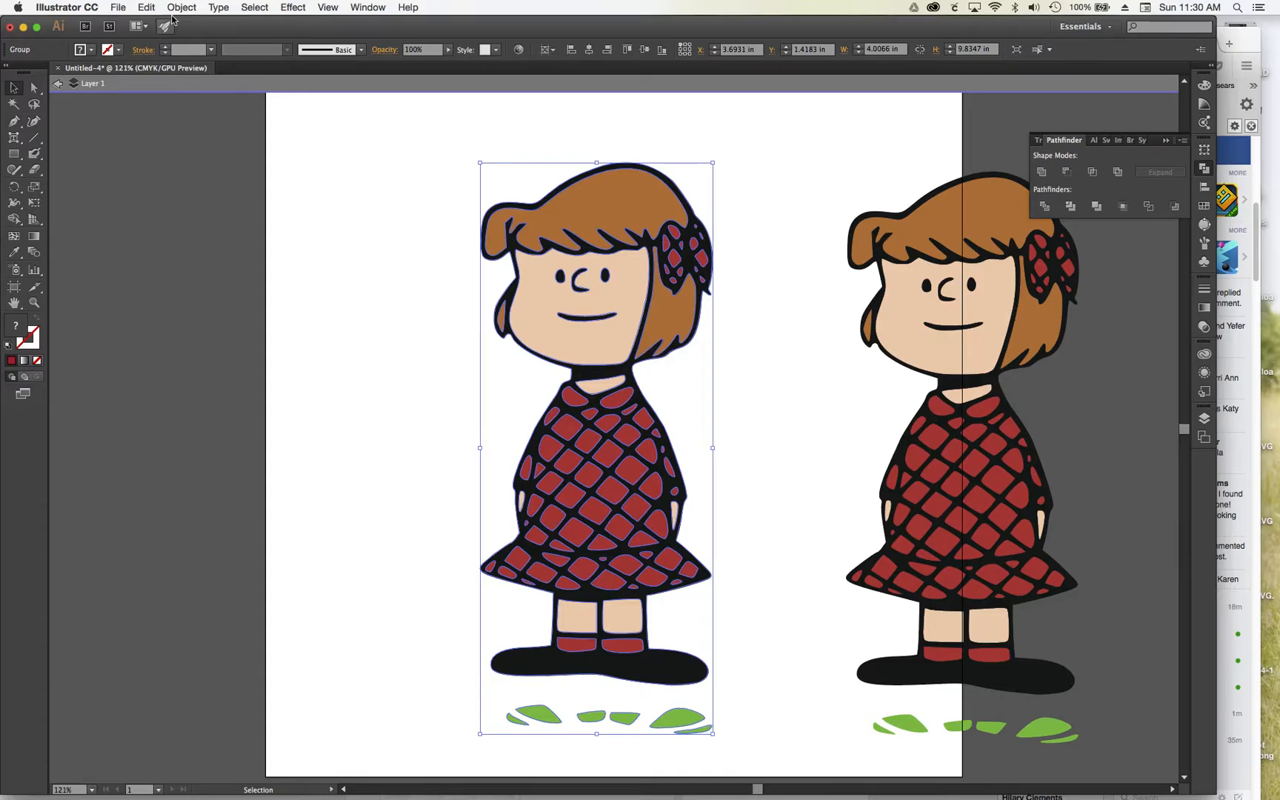
{"action": "left_click", "coordinate": [181, 8]}
{"action": "left_click", "coordinate": [185, 70]}
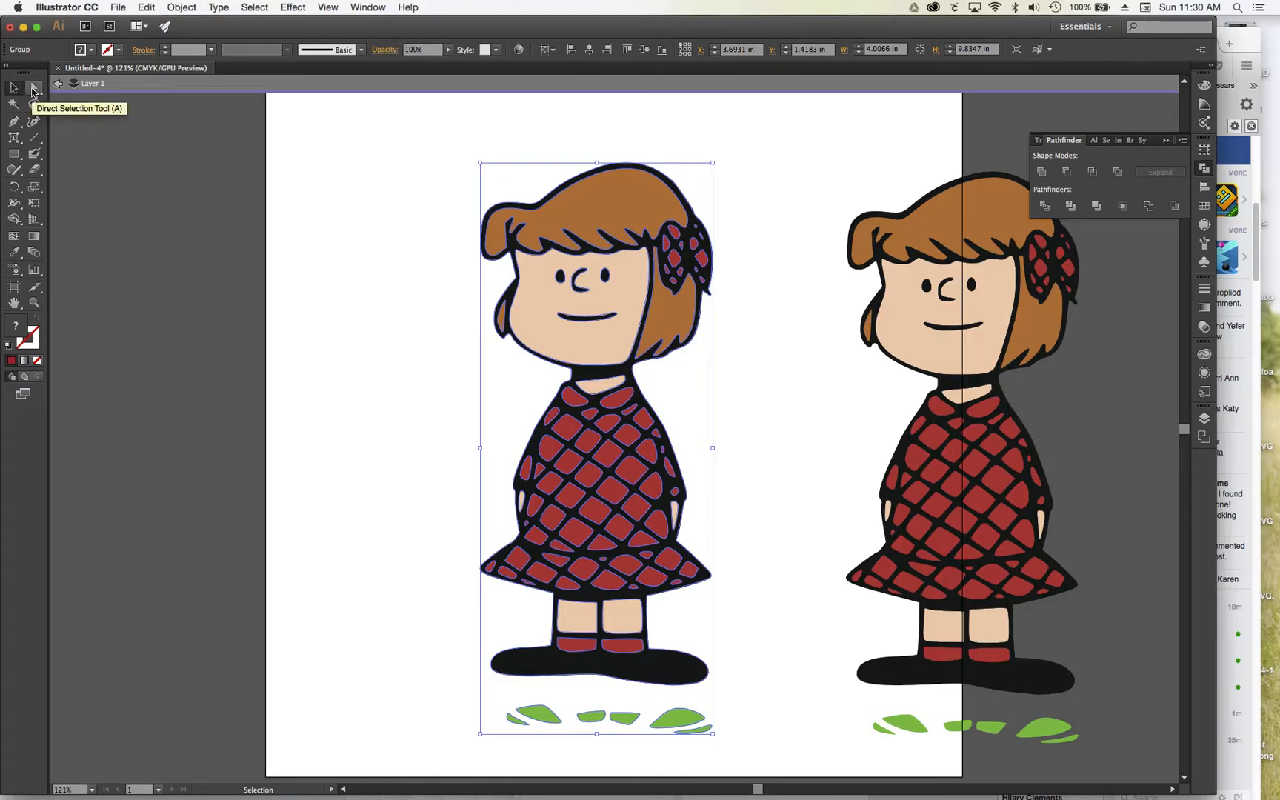
Step: Move only the black silhouette path of the original figure out to the left of its coloured pieces
{"action": "left_click", "coordinate": [34, 89]}
{"action": "left_click", "coordinate": [369, 330]}
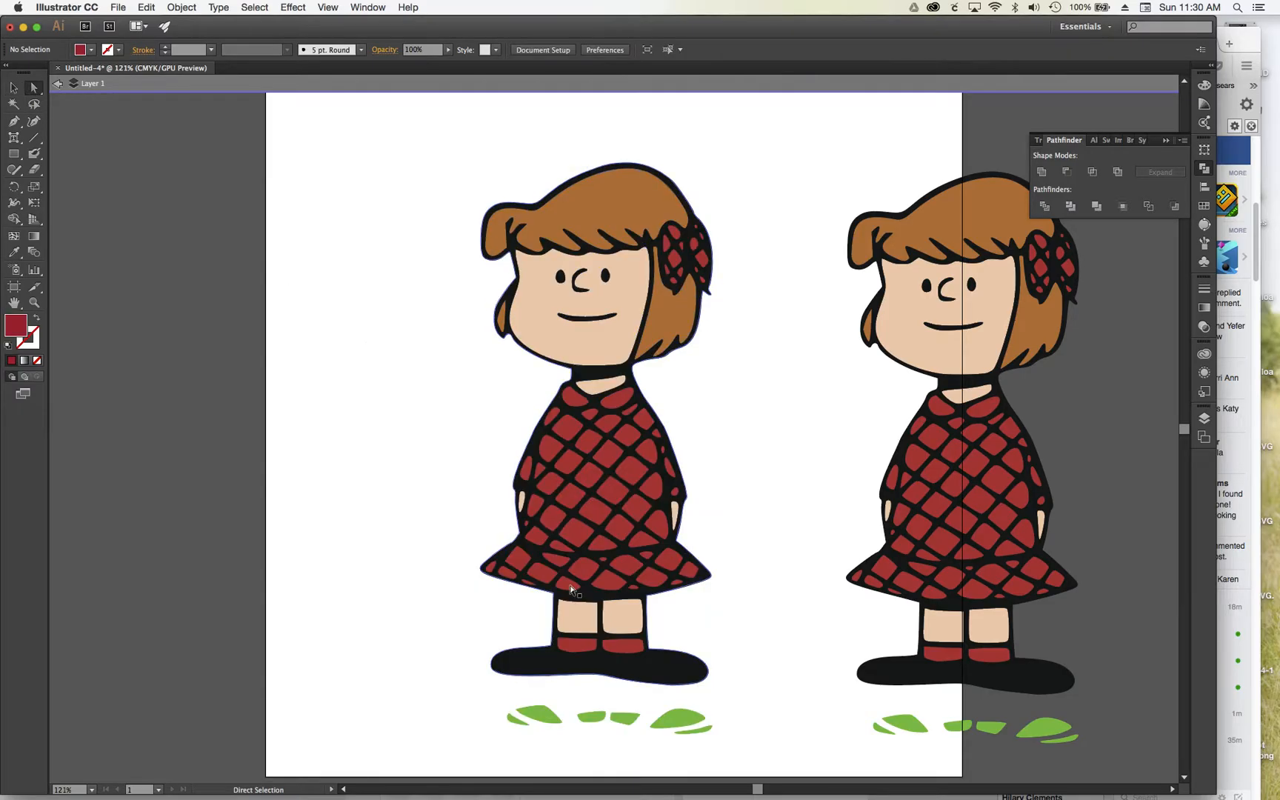
{"action": "left_click", "coordinate": [589, 673]}
{"action": "left_click_drag", "start_coordinate": [678, 673], "coordinate": [386, 667]}
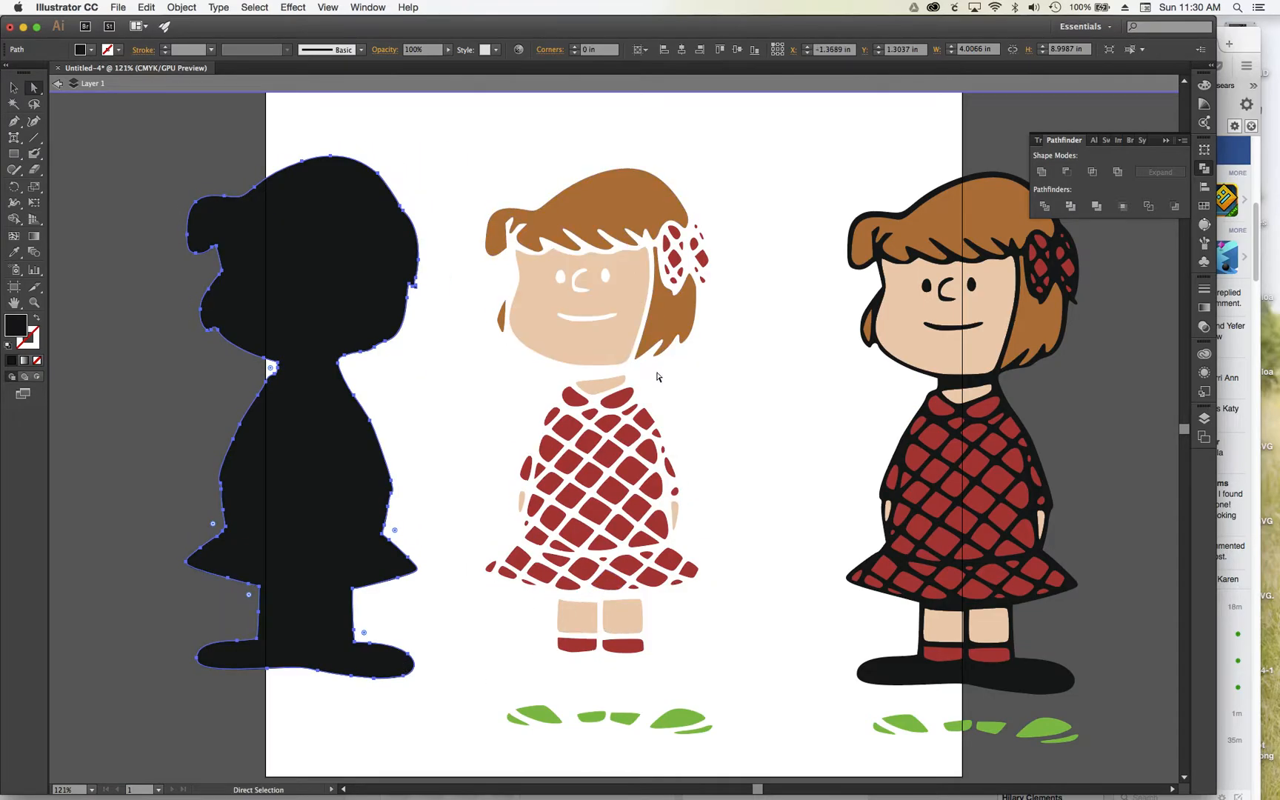
Step: Select all coloured pieces of the middle figure, including the grass, and combine them into one shape with Pathfinder Unite
{"action": "left_click", "coordinate": [467, 146]}
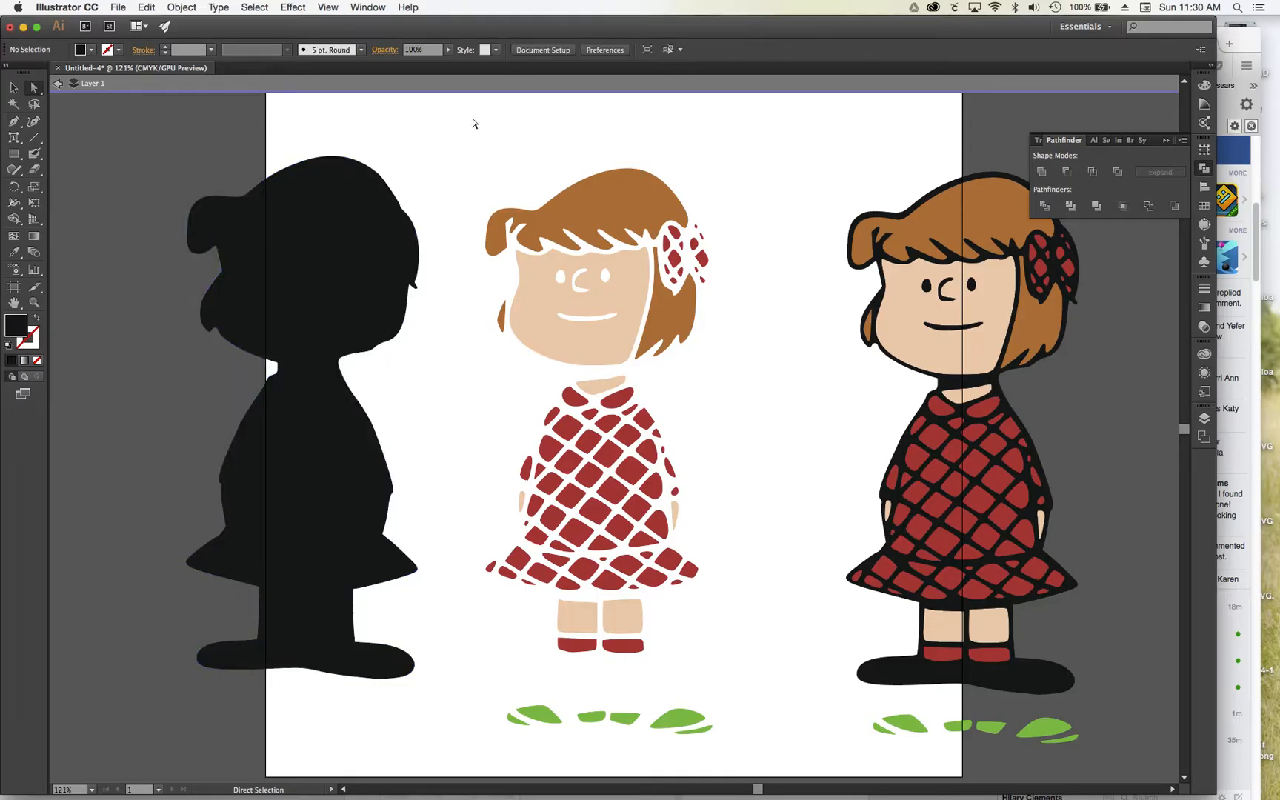
{"action": "left_click_drag", "start_coordinate": [466, 128], "coordinate": [761, 753]}
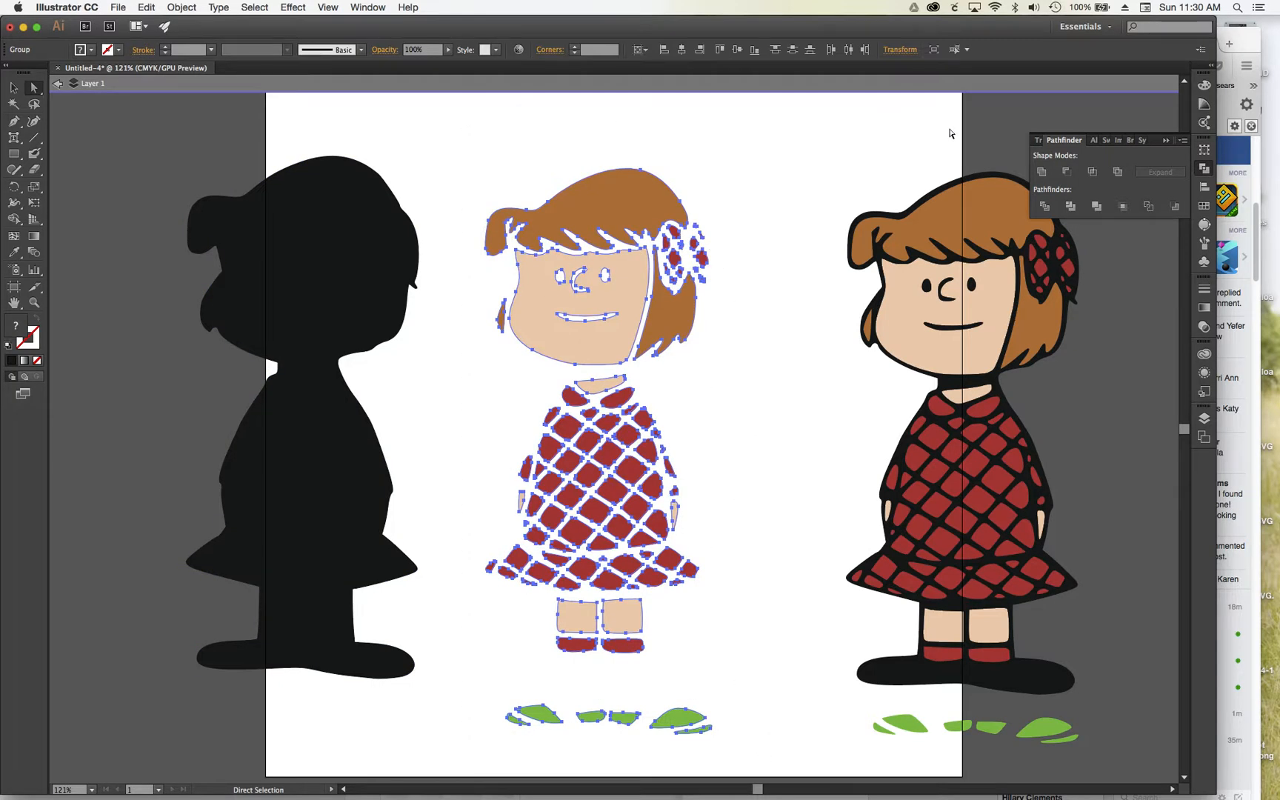
{"action": "left_click", "coordinate": [1042, 172]}
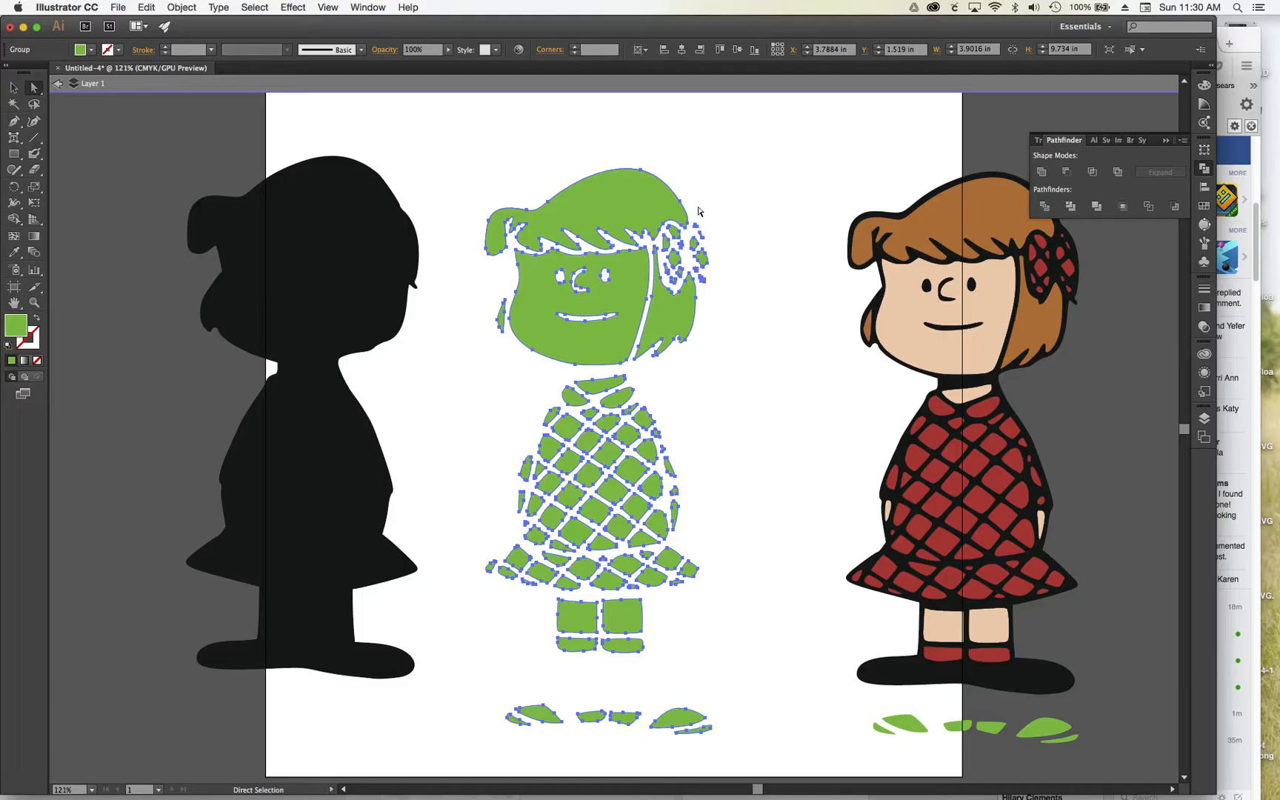
{"action": "key", "text": "v"}
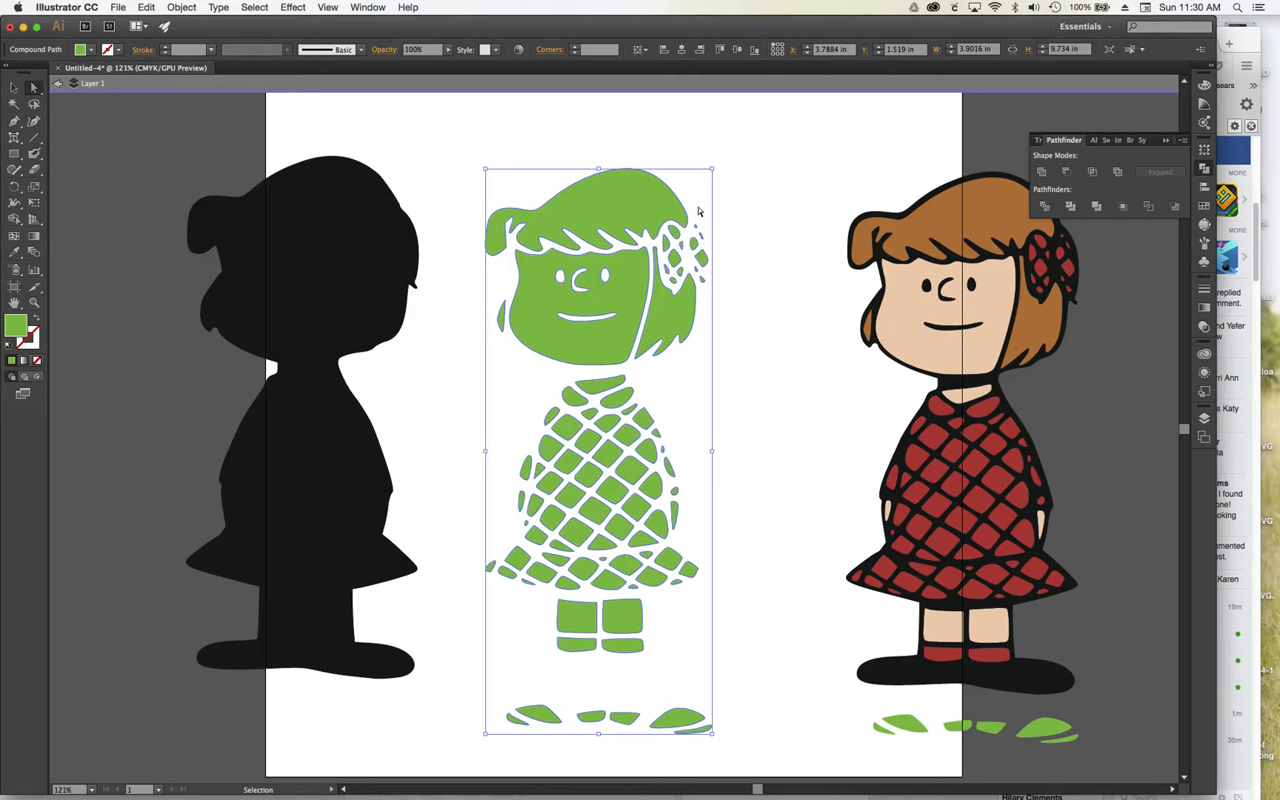
{"action": "key", "text": "a"}
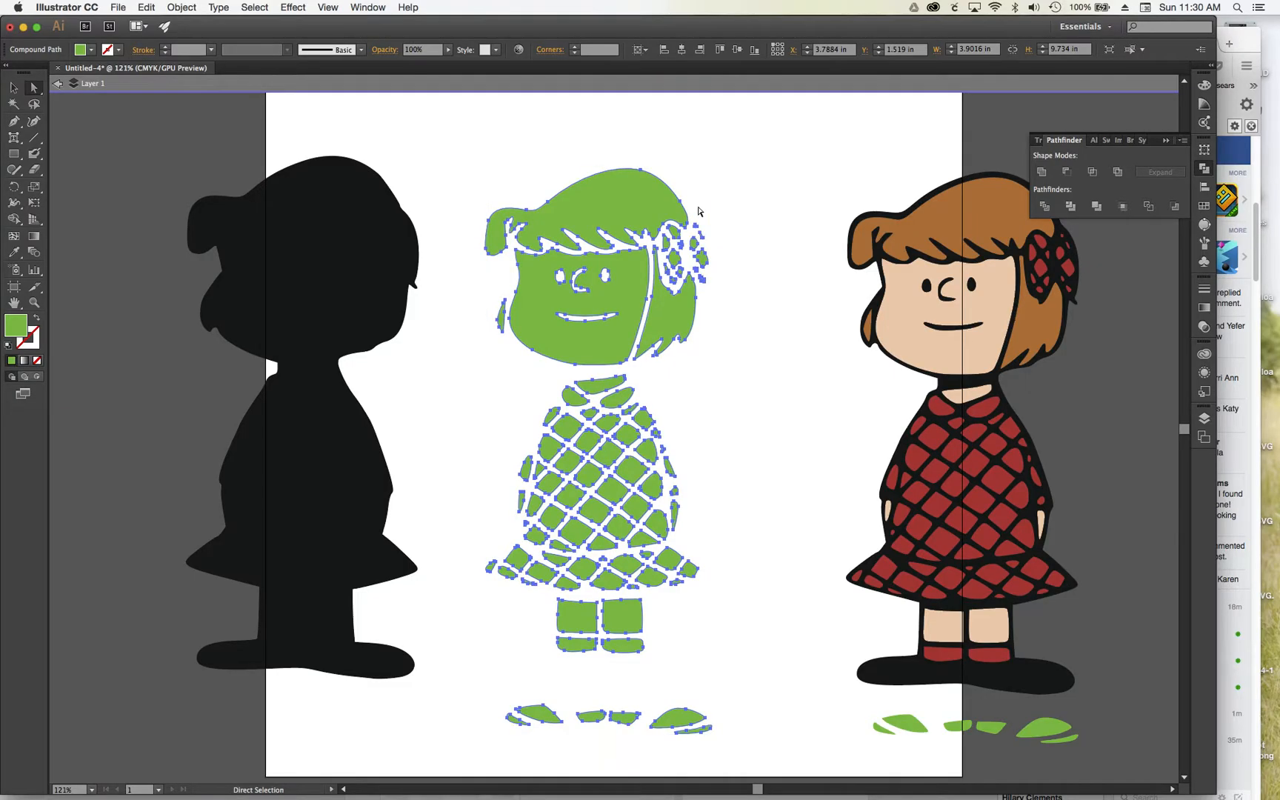
Step: Ungroup the black silhouette from the united green shape and move the silhouette back into alignment behind it
{"action": "left_click", "coordinate": [14, 91]}
{"action": "left_click", "coordinate": [186, 146]}
{"action": "left_click", "coordinate": [330, 222]}
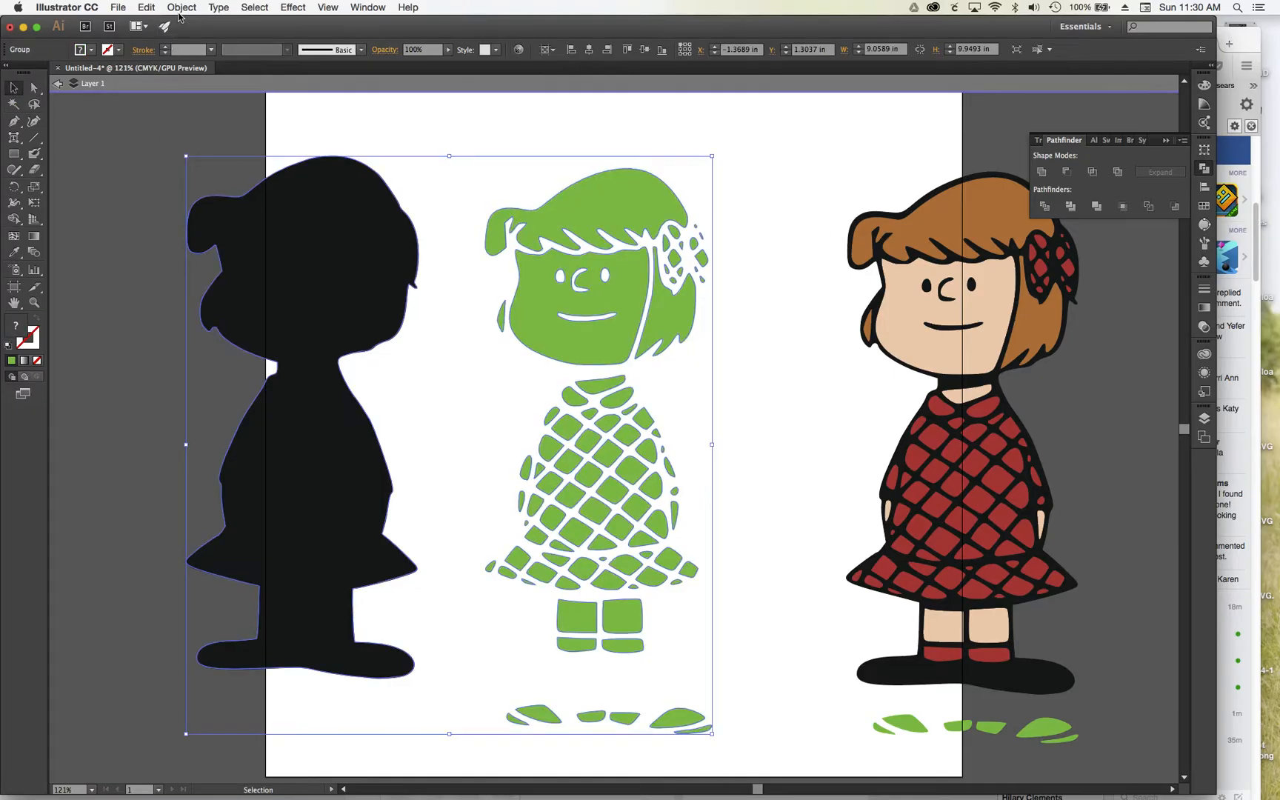
{"action": "left_click", "coordinate": [191, 9]}
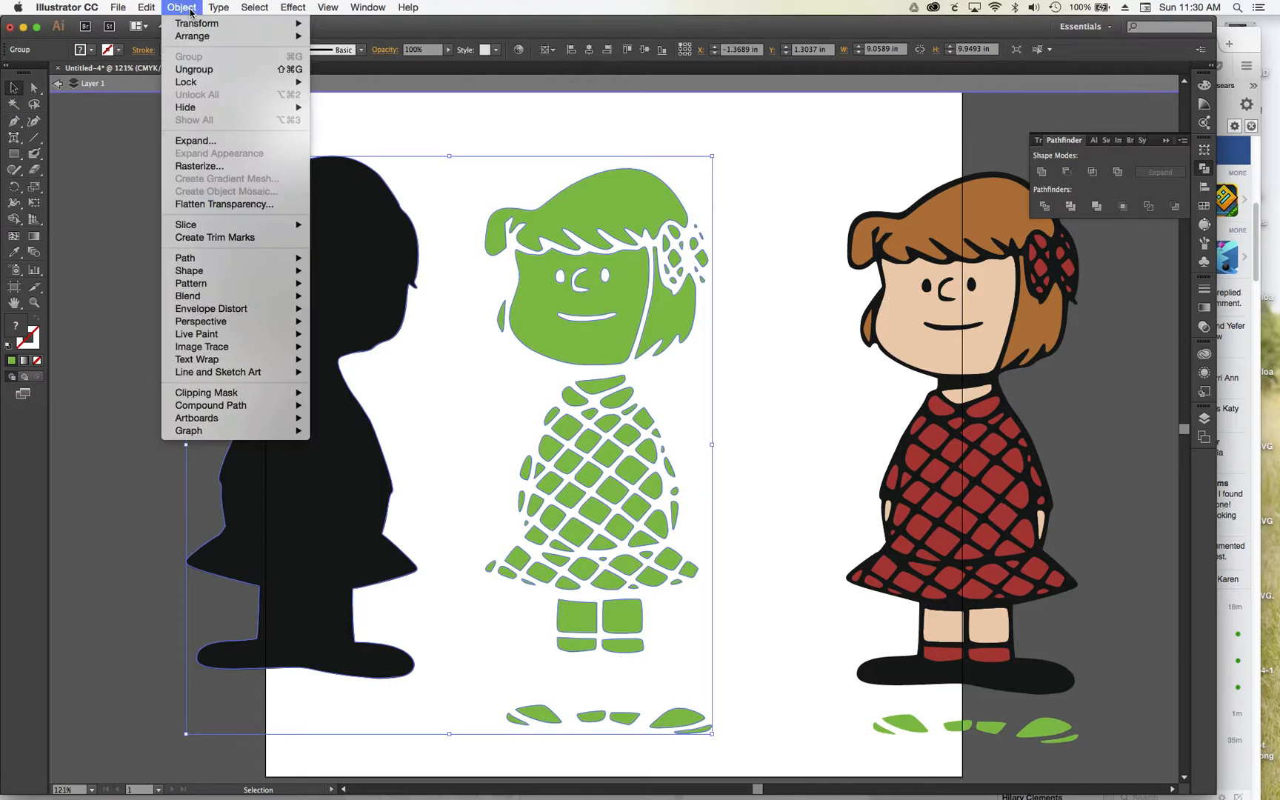
{"action": "left_click", "coordinate": [201, 71]}
{"action": "left_click", "coordinate": [333, 141]}
{"action": "left_click_drag", "start_coordinate": [346, 248], "coordinate": [636, 252]}
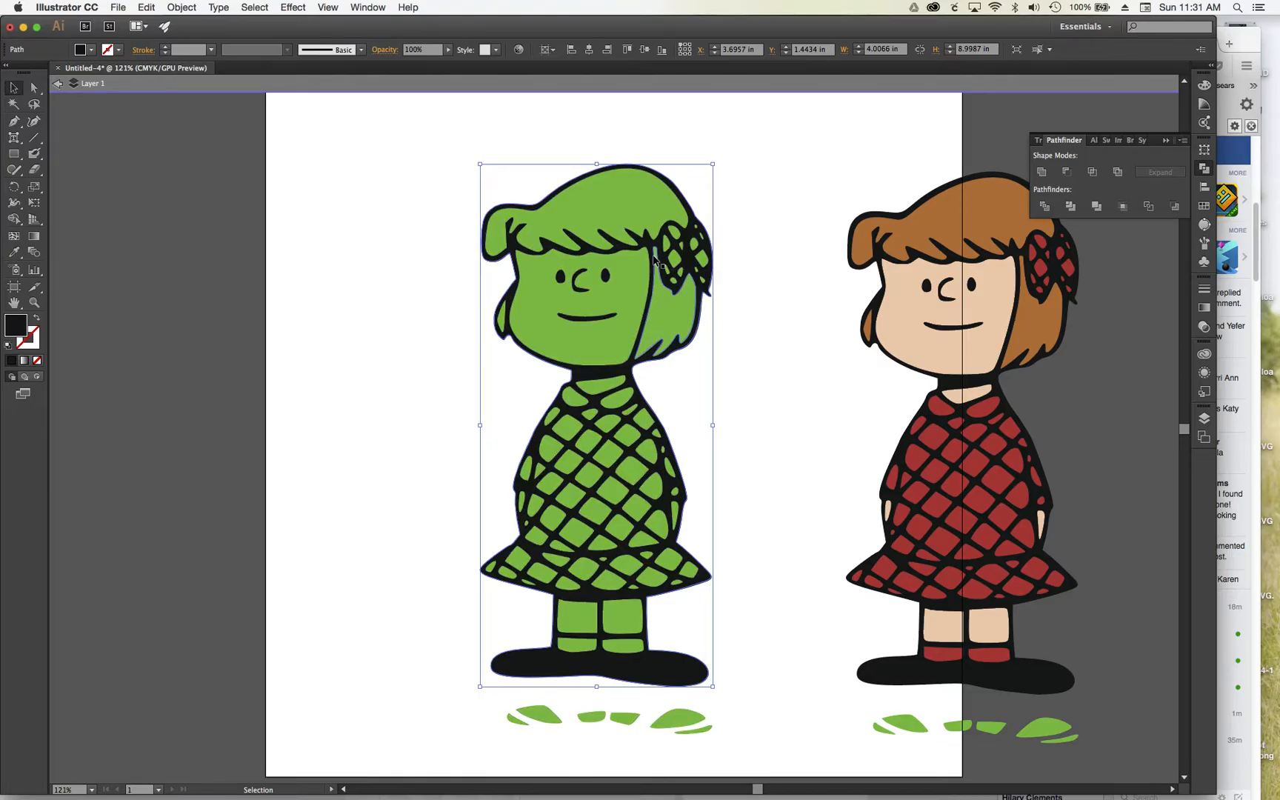
Step: Subtract the green shape from the black silhouette with Pathfinder Minus Front, and show the document grid behind the artwork
{"action": "left_click", "coordinate": [604, 194]}
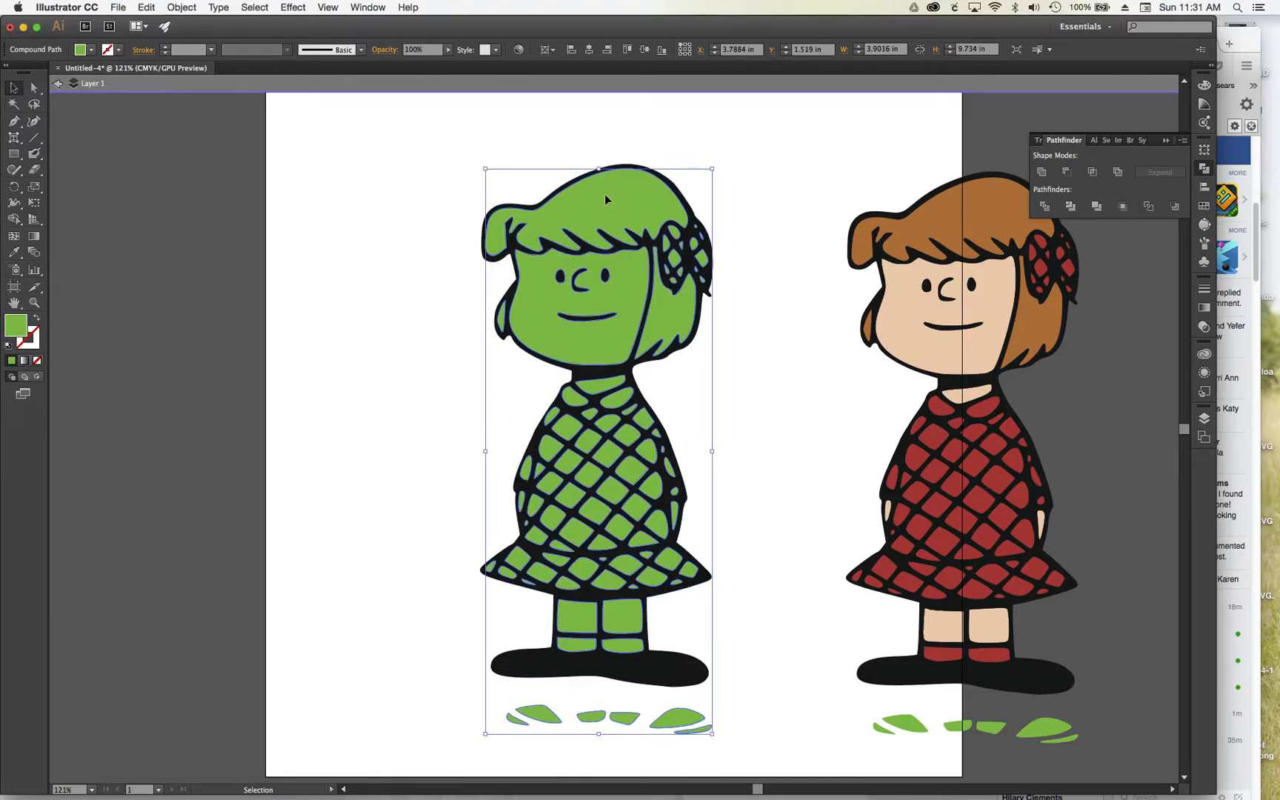
{"action": "left_click", "coordinate": [673, 674], "text": "shift"}
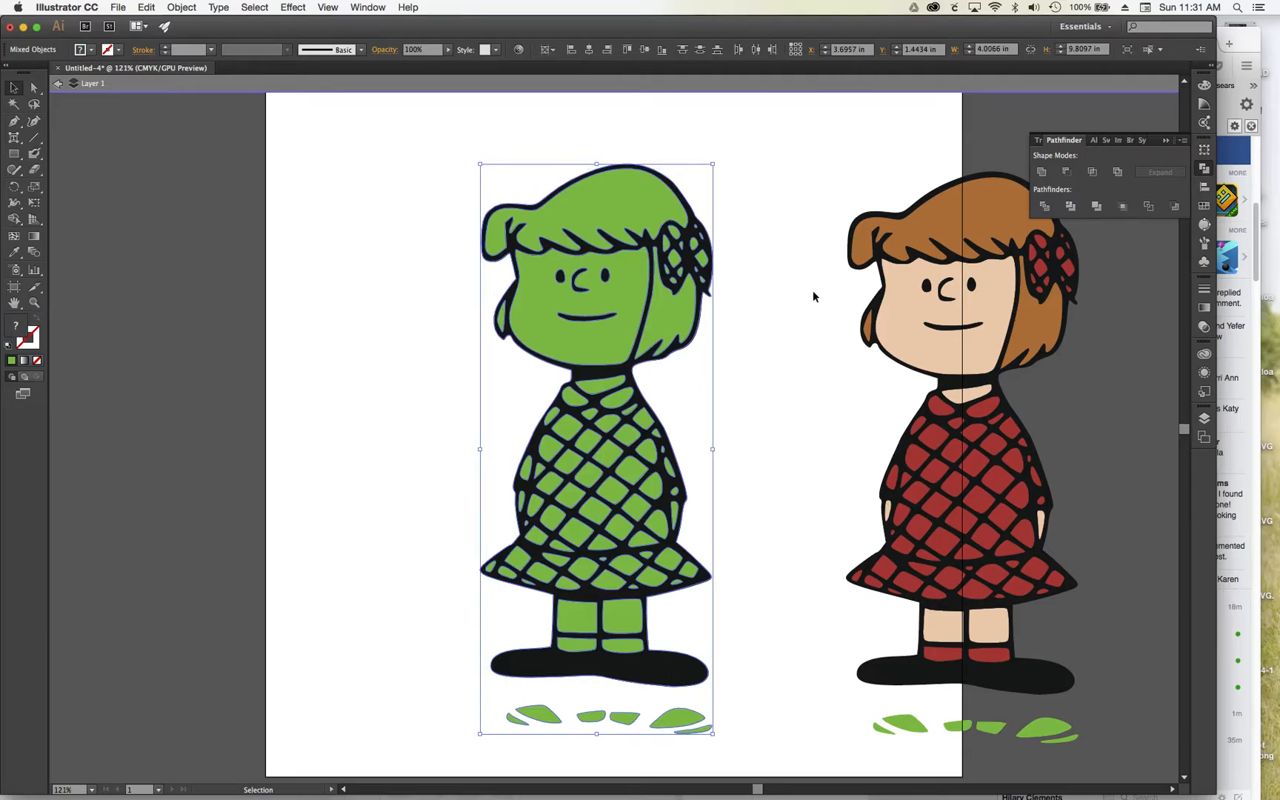
{"action": "left_click", "coordinate": [1068, 173]}
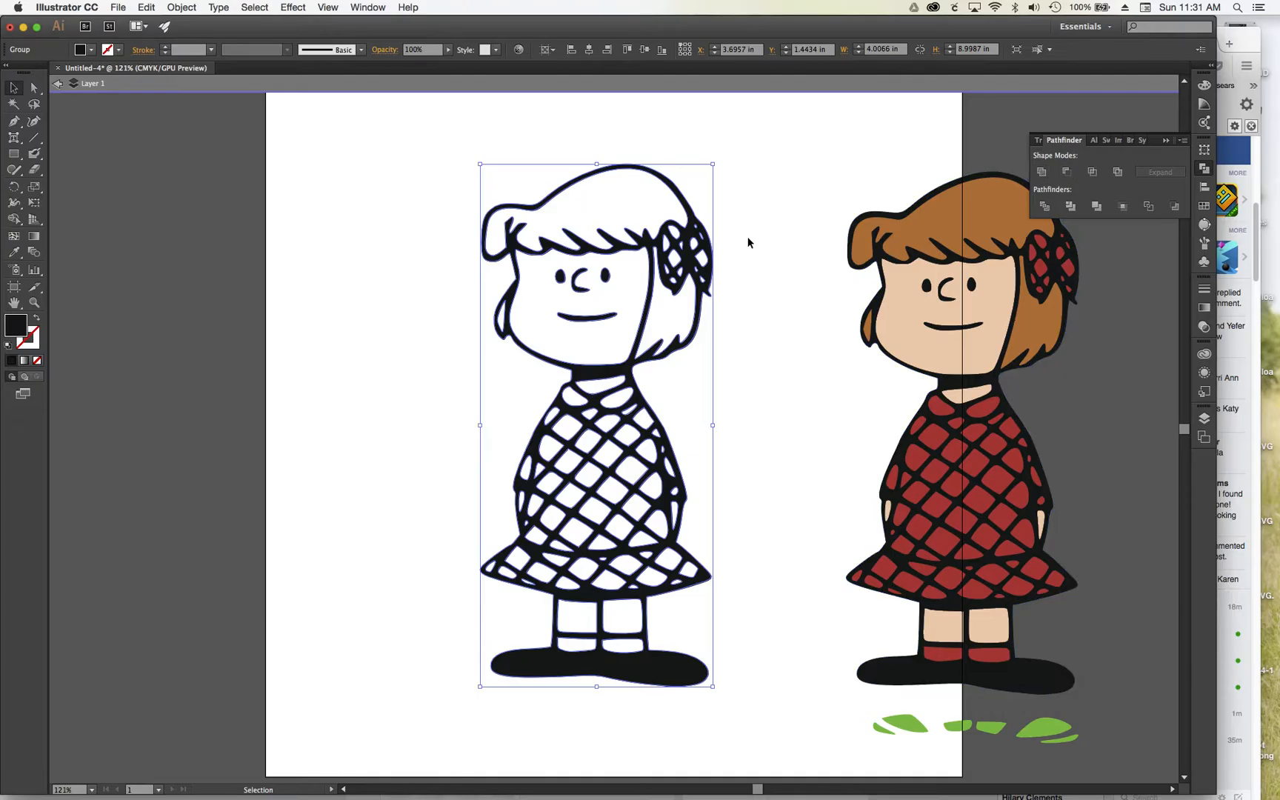
{"action": "key", "text": "super+apostrophe"}
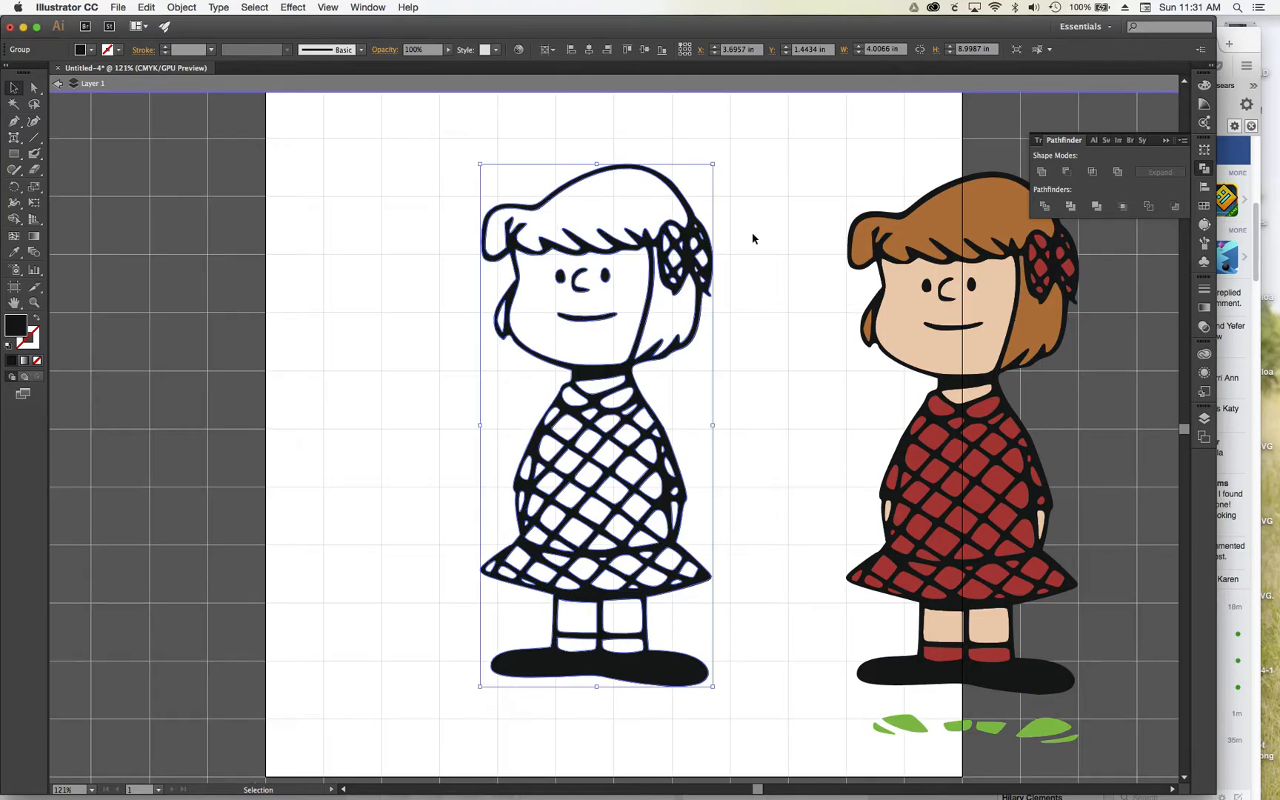
{"action": "left_click", "coordinate": [753, 245]}
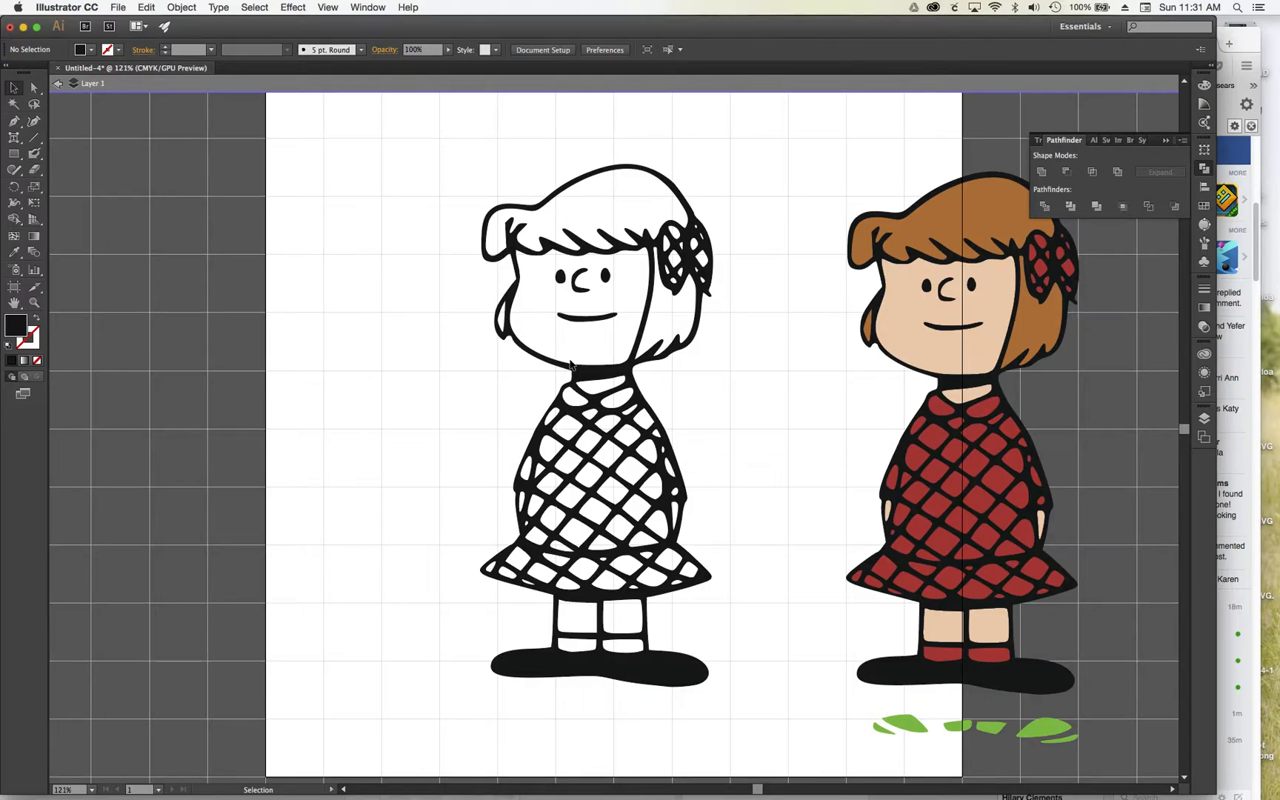
Step: Erase a narrow gap across the black neck band with a reduced Eraser brush, separating the head from the dress
{"action": "key", "text": "super+equal"}
{"action": "key", "text": "super+equal"}
{"action": "key", "text": "super+equal"}
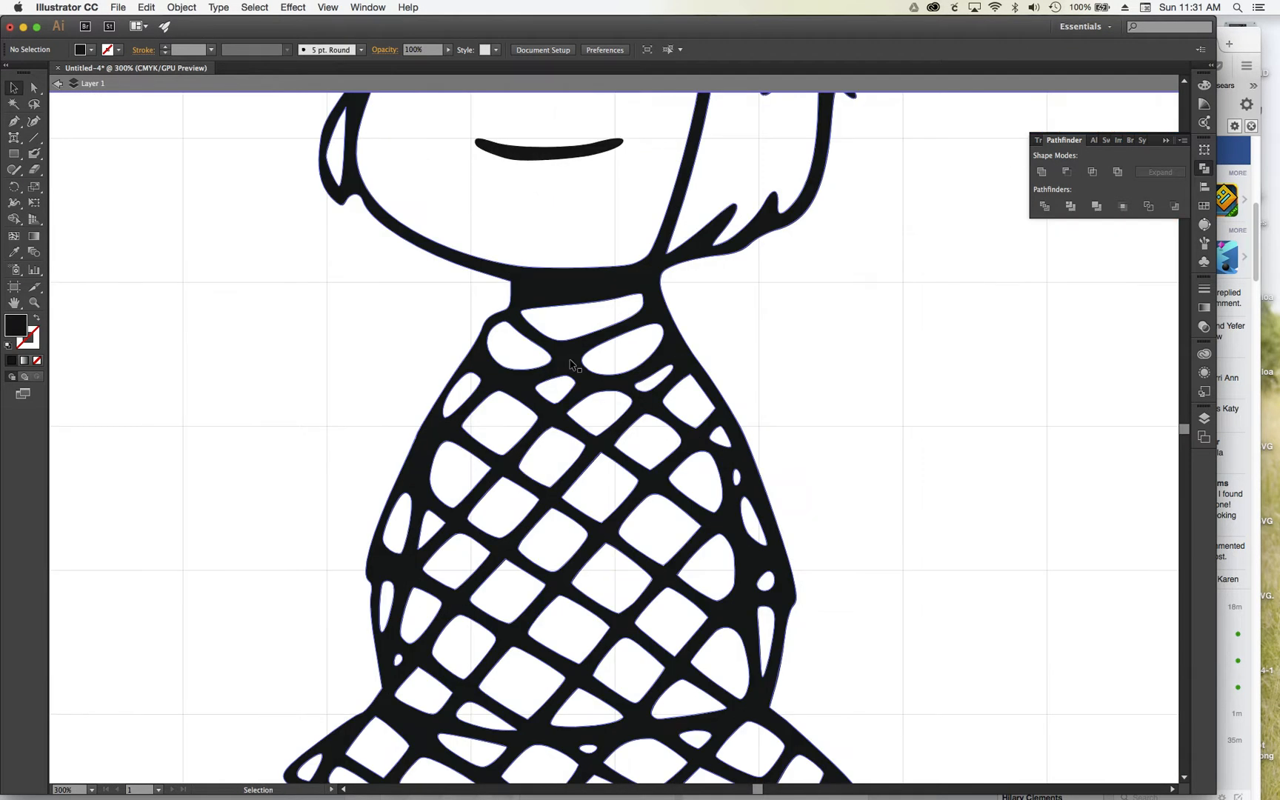
{"action": "left_click", "coordinate": [37, 172]}
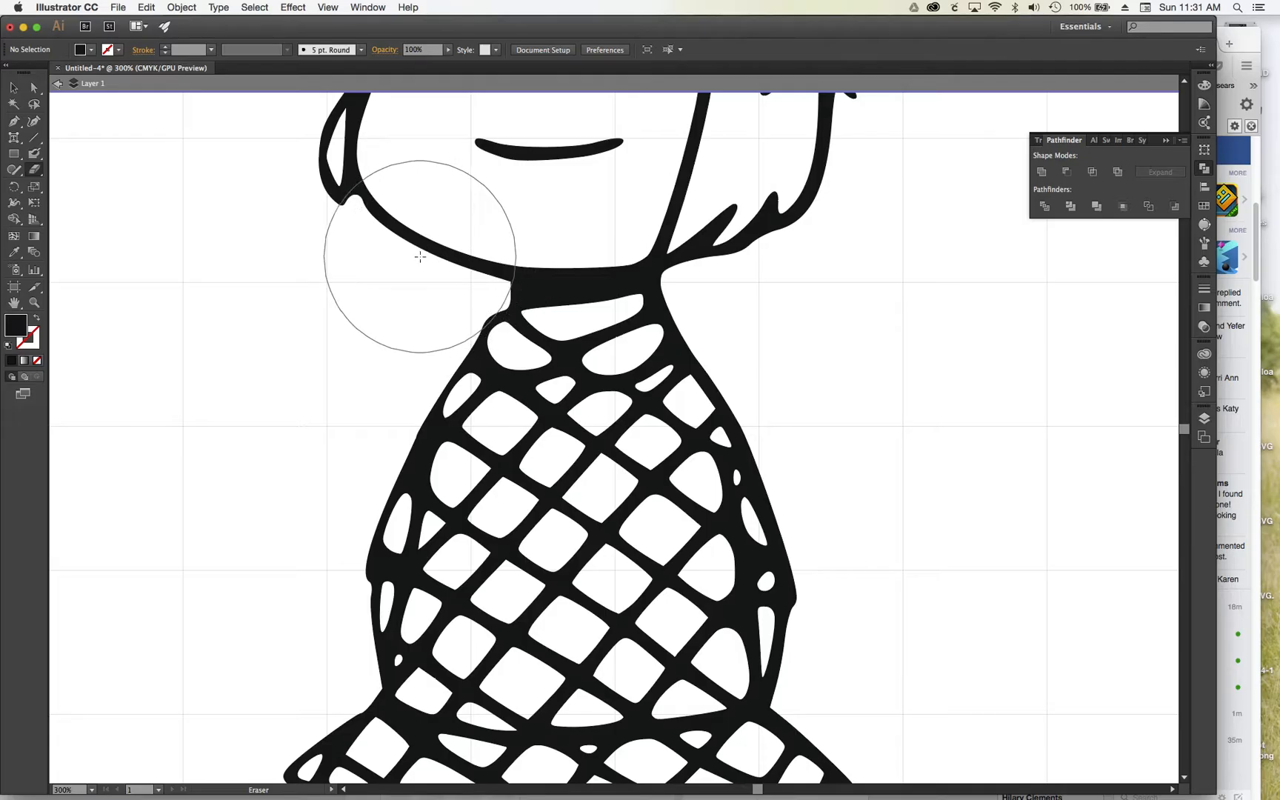
{"action": "key", "text": "bracketleft"}
{"action": "key", "text": "bracketleft"}
{"action": "key", "text": "bracketleft"}
{"action": "key", "text": "bracketleft"}
{"action": "key", "text": "bracketleft"}
{"action": "key", "text": "bracketleft"}
{"action": "key", "text": "bracketleft"}
{"action": "key", "text": "bracketleft"}
{"action": "key", "text": "bracketleft"}
{"action": "key", "text": "bracketleft"}
{"action": "key", "text": "bracketleft"}
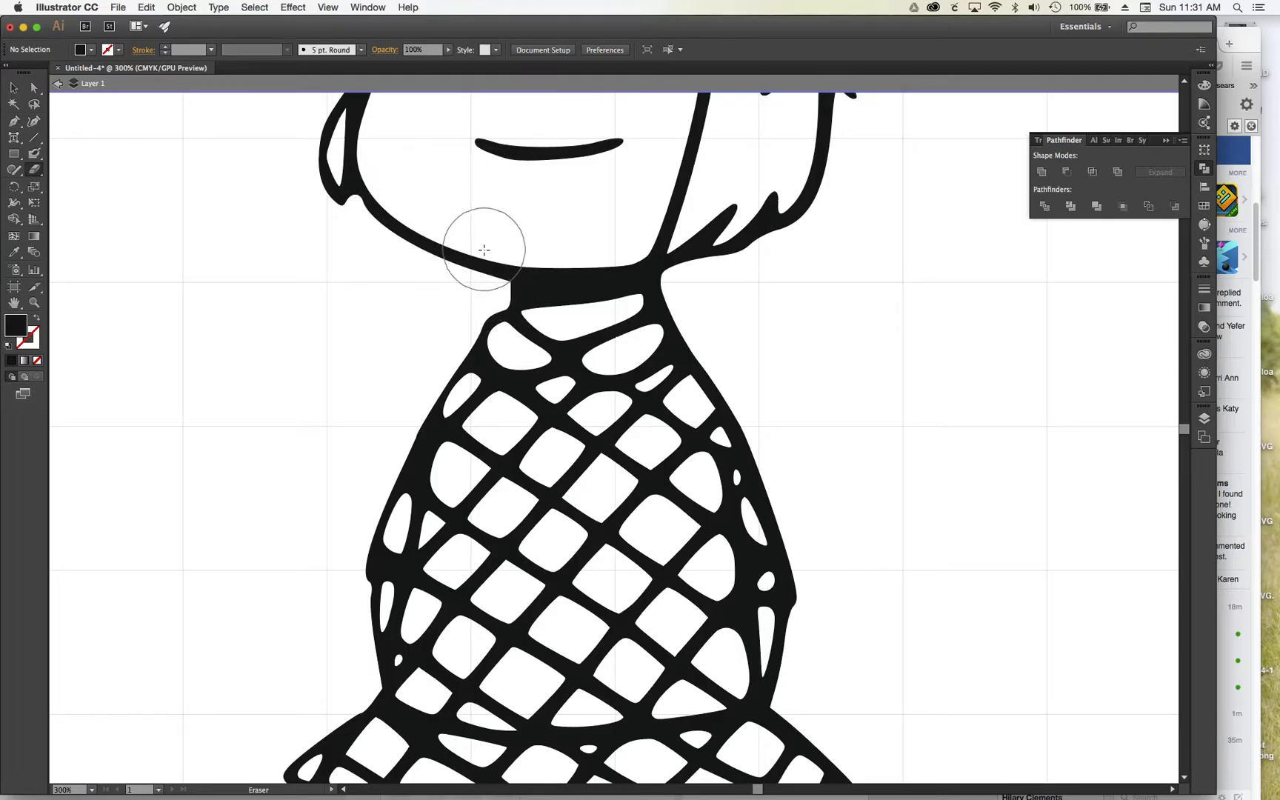
{"action": "key", "text": "bracketleft"}
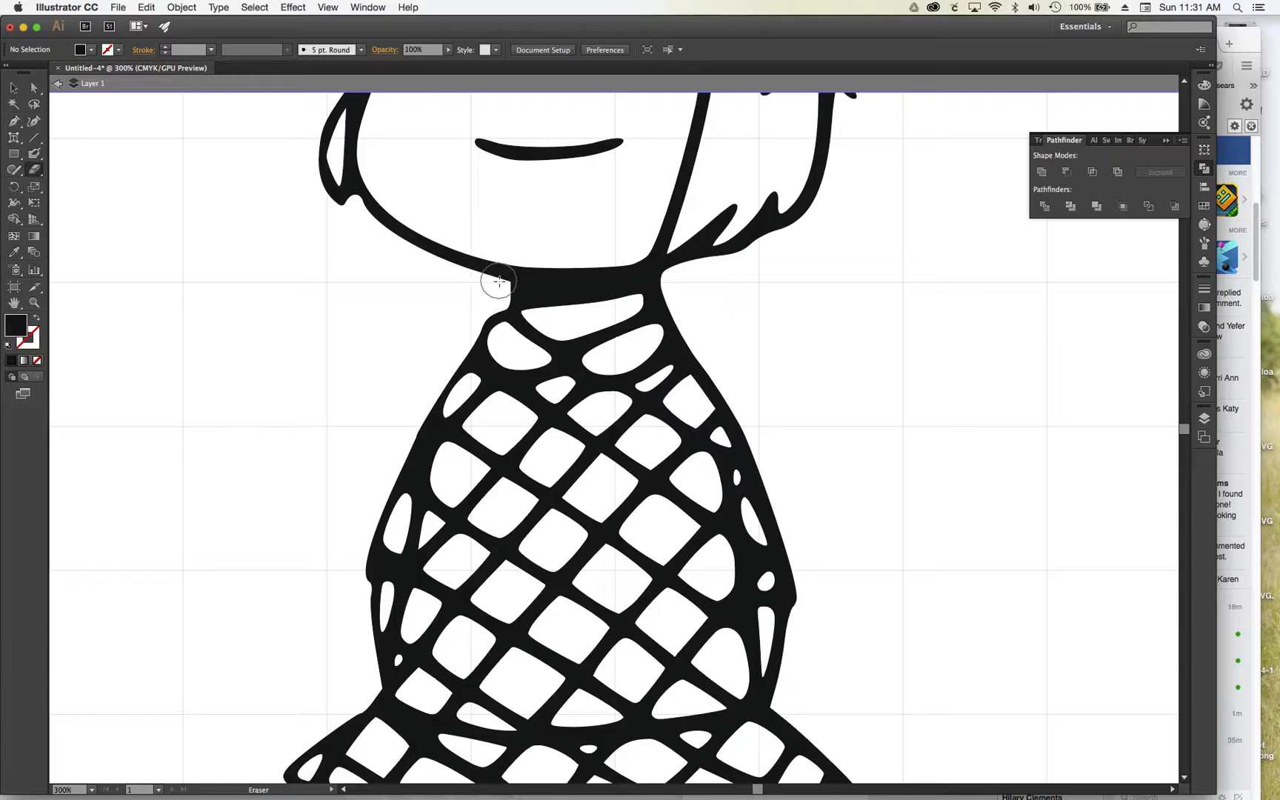
{"action": "key", "text": "super+equal"}
{"action": "key", "text": "super+equal"}
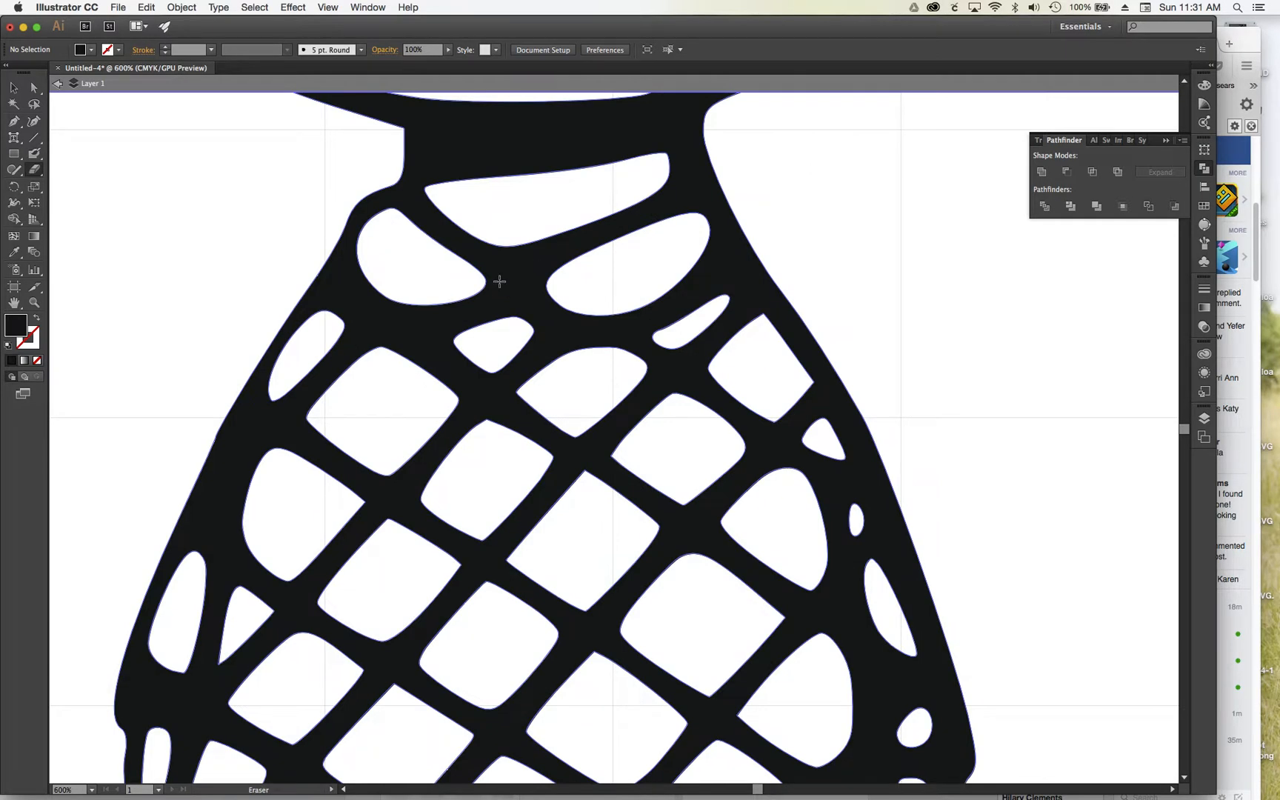
{"action": "key", "text": "bracketleft"}
{"action": "key", "text": "bracketleft"}
{"action": "key", "text": "bracketleft"}
{"action": "left_click_drag", "start_coordinate": [394, 171], "coordinate": [707, 122]}
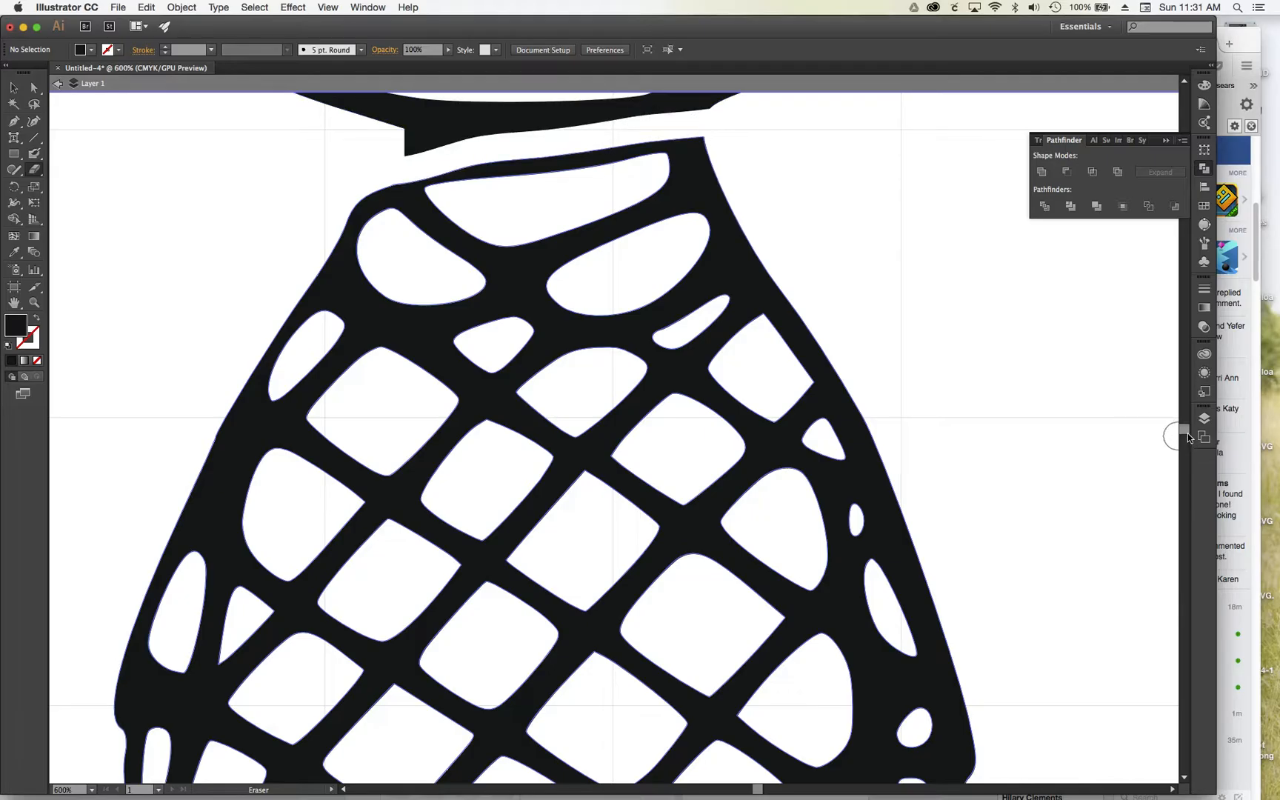
Step: Erase a gap between the skirt hem and the tops of the leg outlines, smoothing the hem's lower edge
{"action": "left_click_drag", "start_coordinate": [1183, 434], "coordinate": [1183, 442]}
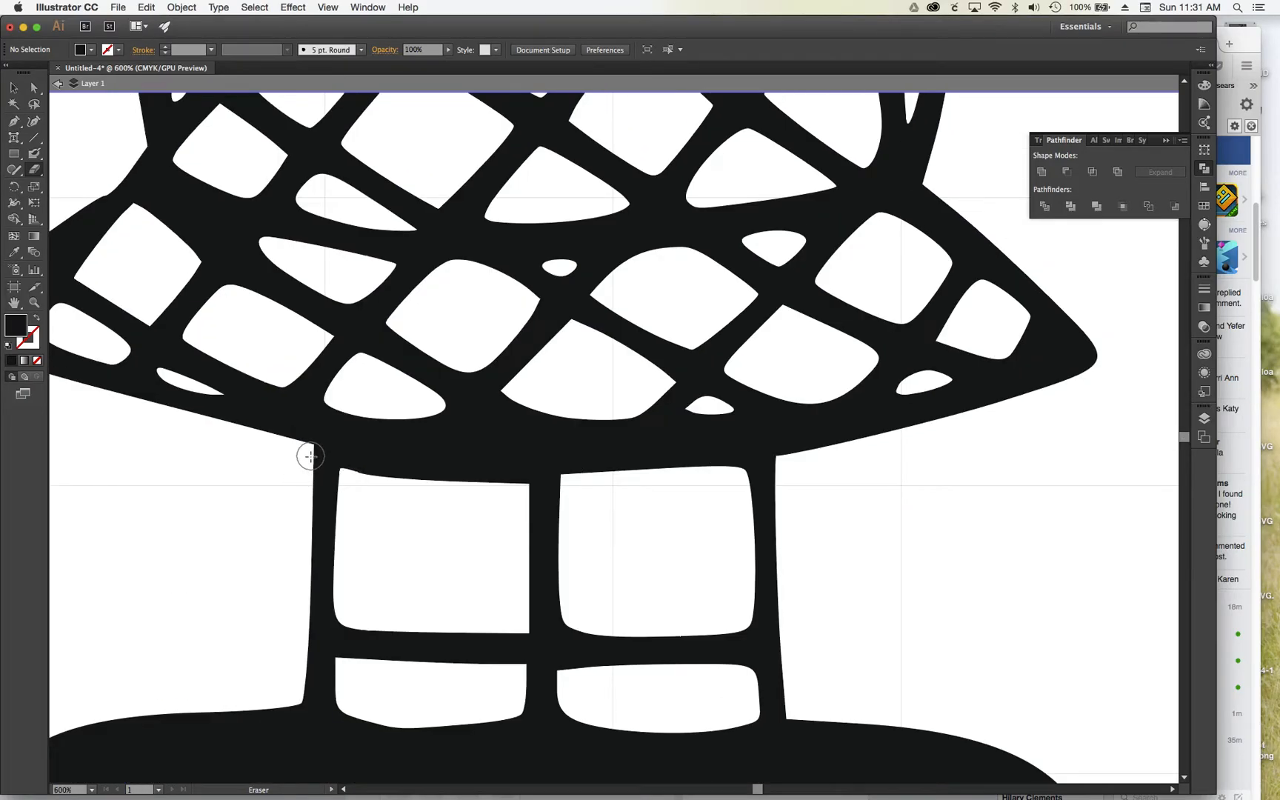
{"action": "mouse_move", "coordinate": [310, 457]}
{"action": "left_mouse_down"}
{"action": "mouse_move", "coordinate": [589, 483]}
{"action": "mouse_move", "coordinate": [579, 477]}
{"action": "mouse_move", "coordinate": [777, 464]}
{"action": "left_mouse_up"}
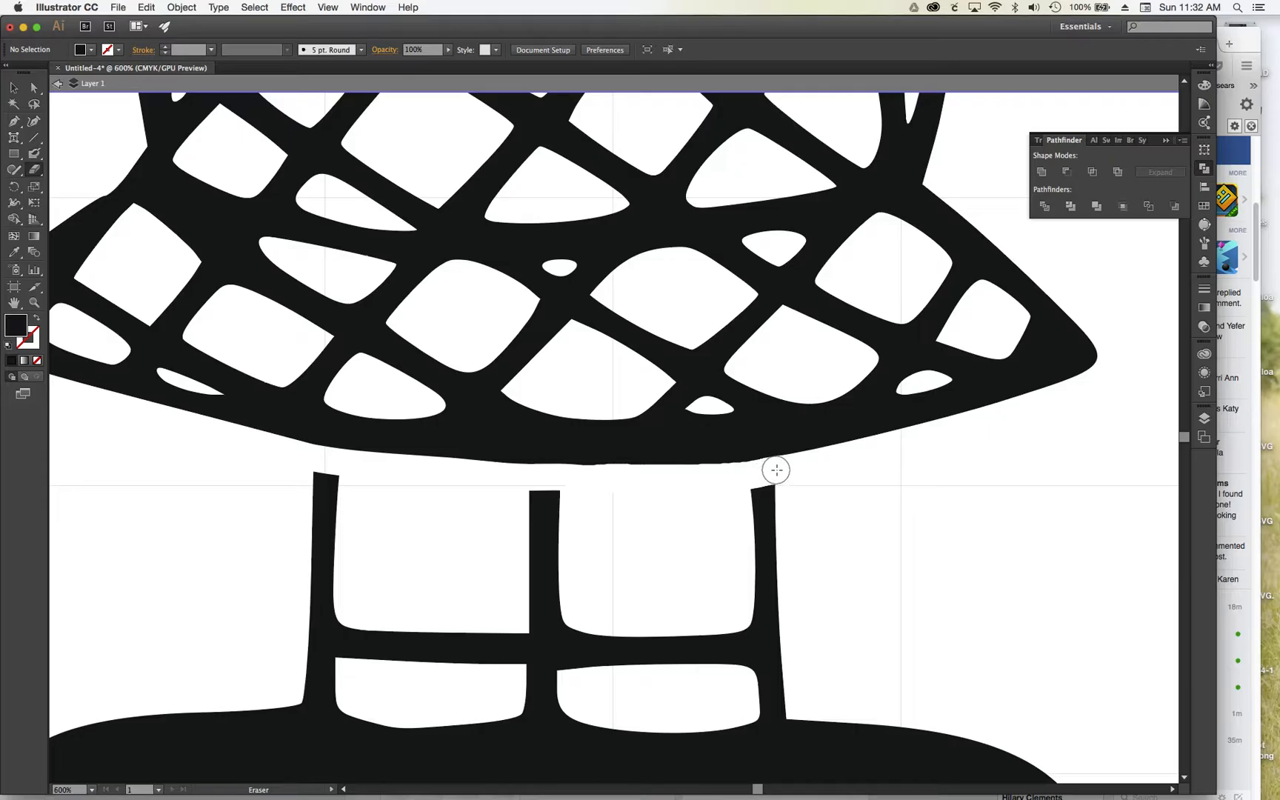
{"action": "left_click_drag", "start_coordinate": [581, 480], "coordinate": [754, 480]}
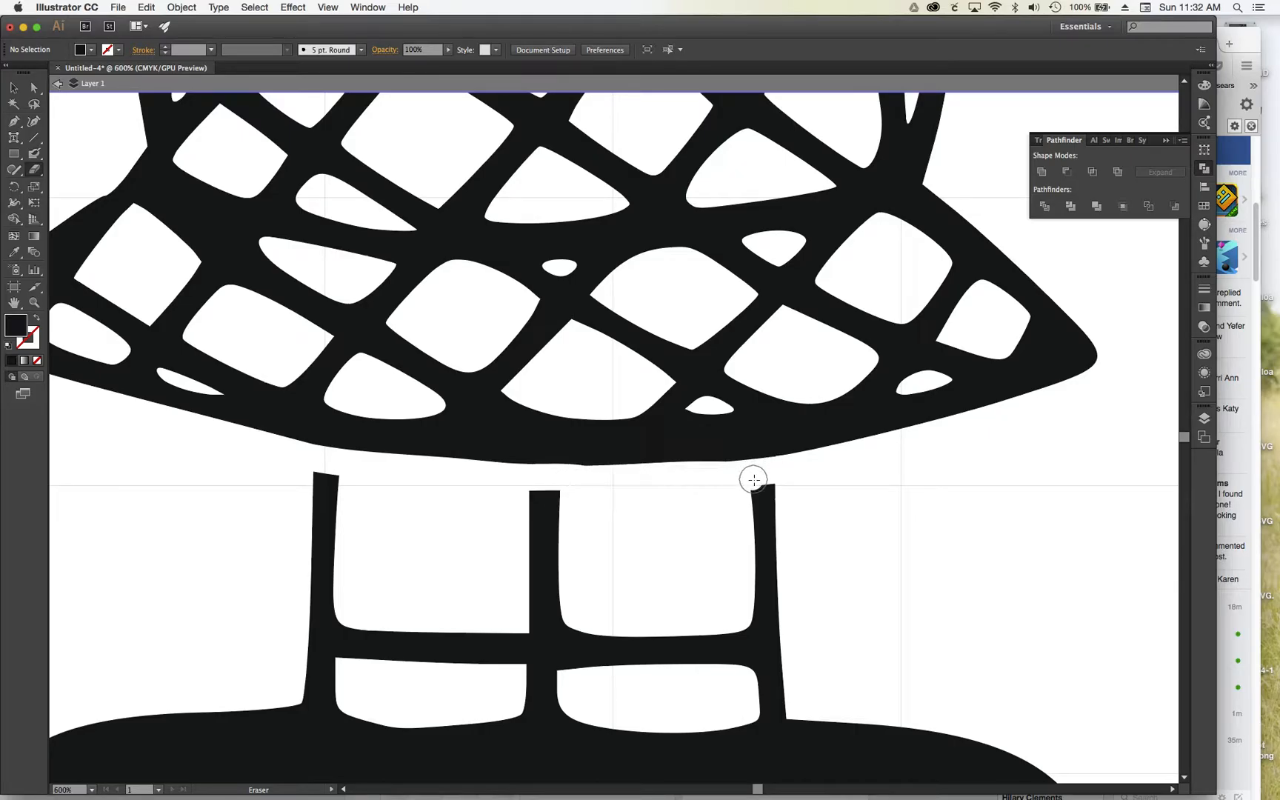
Step: Erase the points where the hair outlines touch the bow, at its top, inner side and lower edge
{"action": "left_click_drag", "start_coordinate": [1187, 443], "coordinate": [1183, 425]}
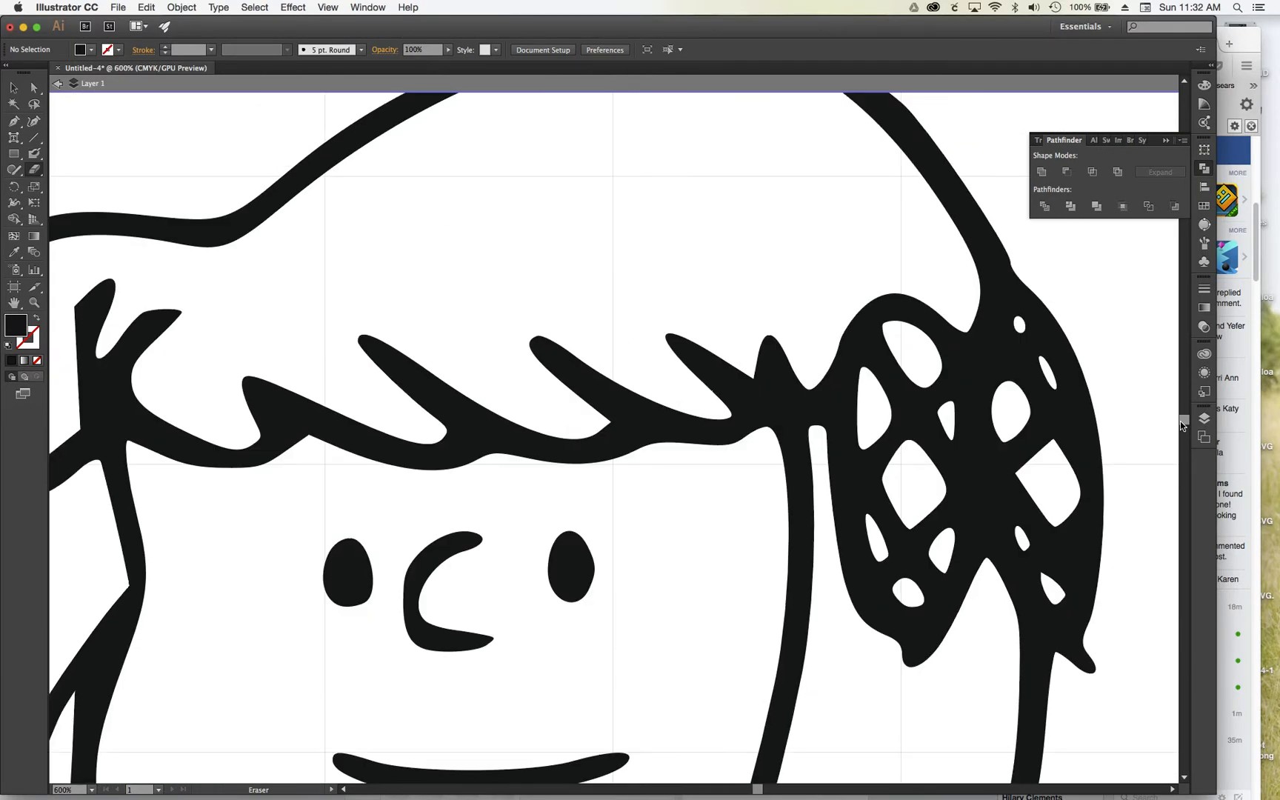
{"action": "mouse_move", "coordinate": [993, 282]}
{"action": "left_mouse_down"}
{"action": "mouse_move", "coordinate": [966, 295]}
{"action": "mouse_move", "coordinate": [988, 264]}
{"action": "mouse_move", "coordinate": [1024, 271]}
{"action": "left_mouse_up"}
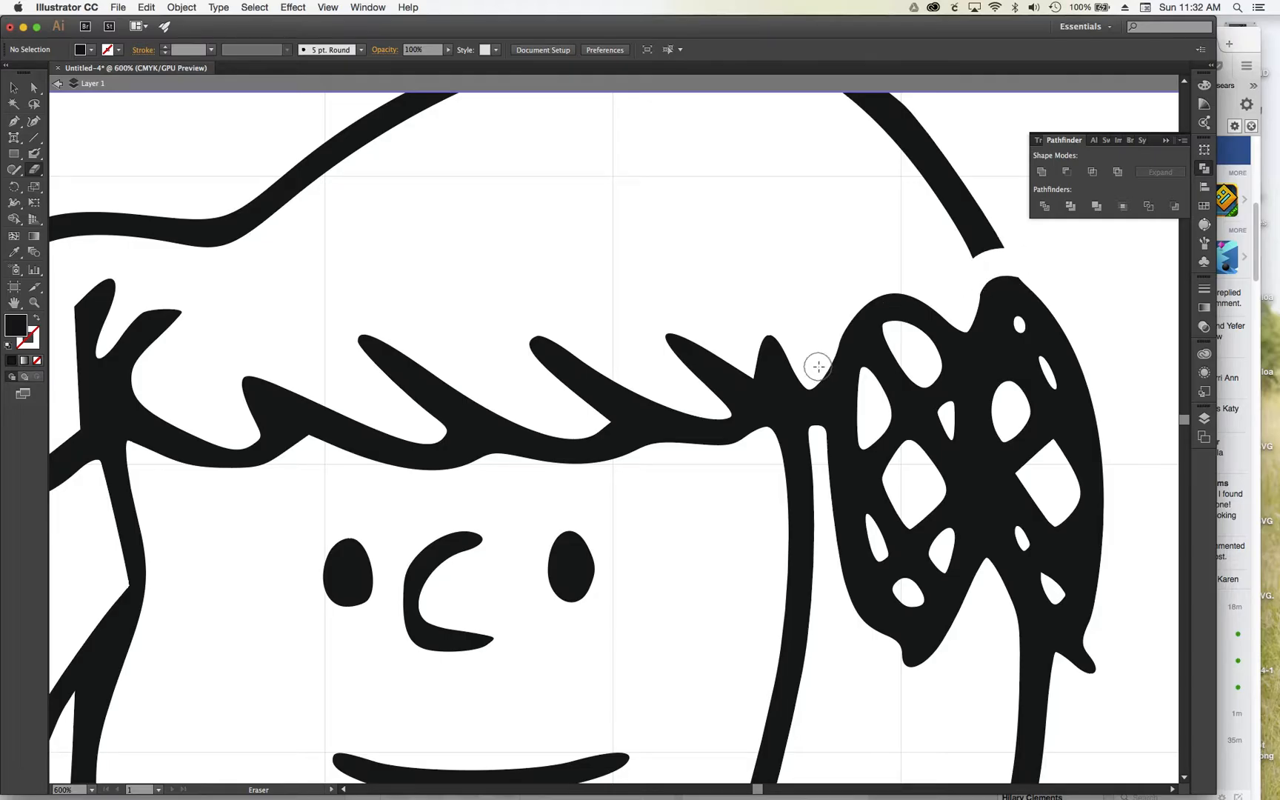
{"action": "left_click_drag", "start_coordinate": [820, 346], "coordinate": [813, 449]}
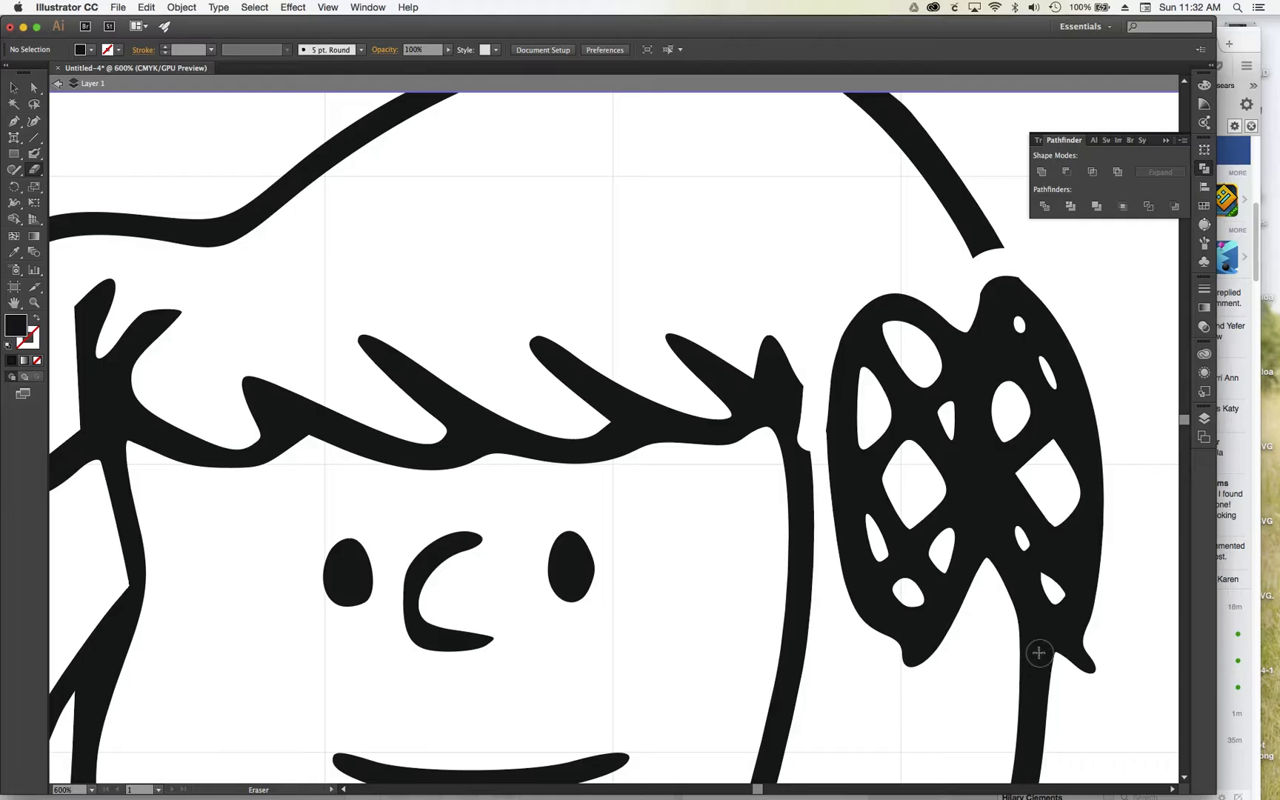
{"action": "left_click_drag", "start_coordinate": [1049, 663], "coordinate": [1001, 613]}
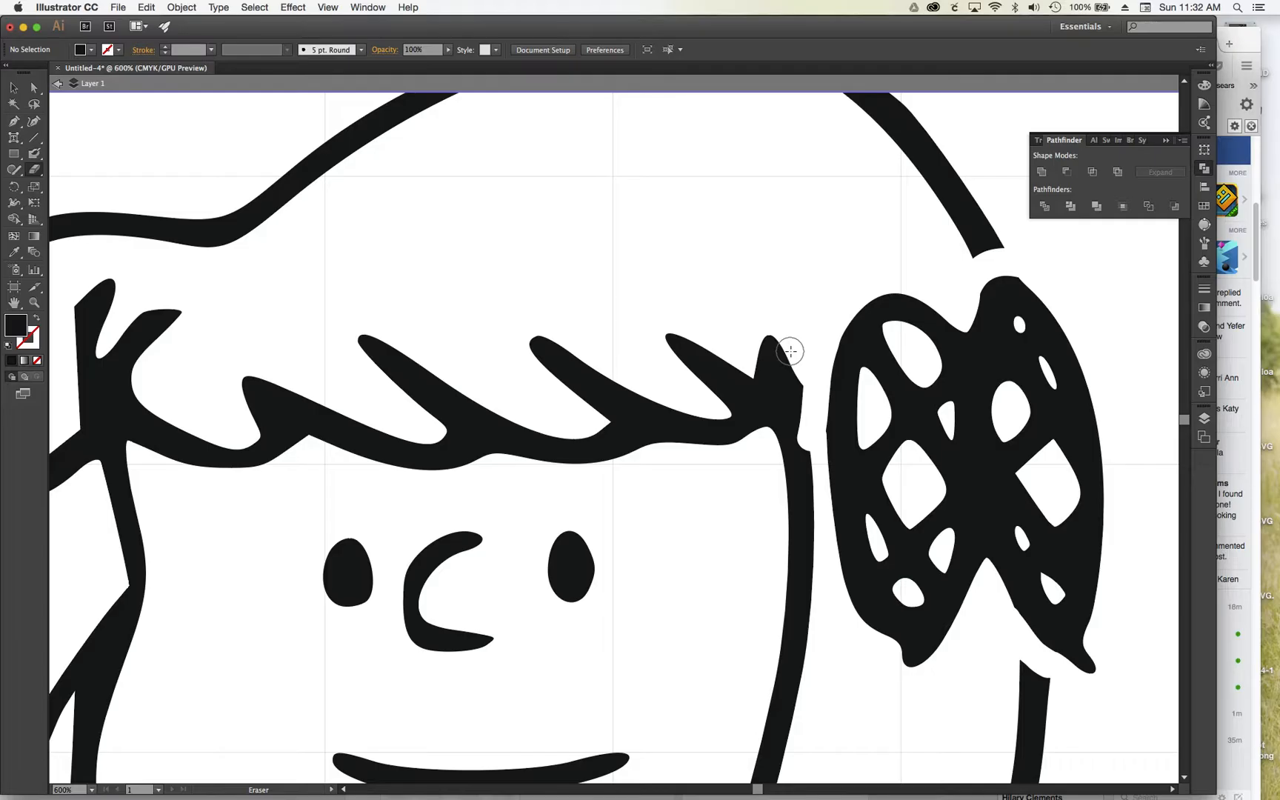
Step: Erase the head, face and hair outlines as well as the legs and shoes, keeping only the dress and bow
{"action": "key", "text": "super+minus"}
{"action": "key", "text": "super+minus"}
{"action": "key", "text": "super+minus"}
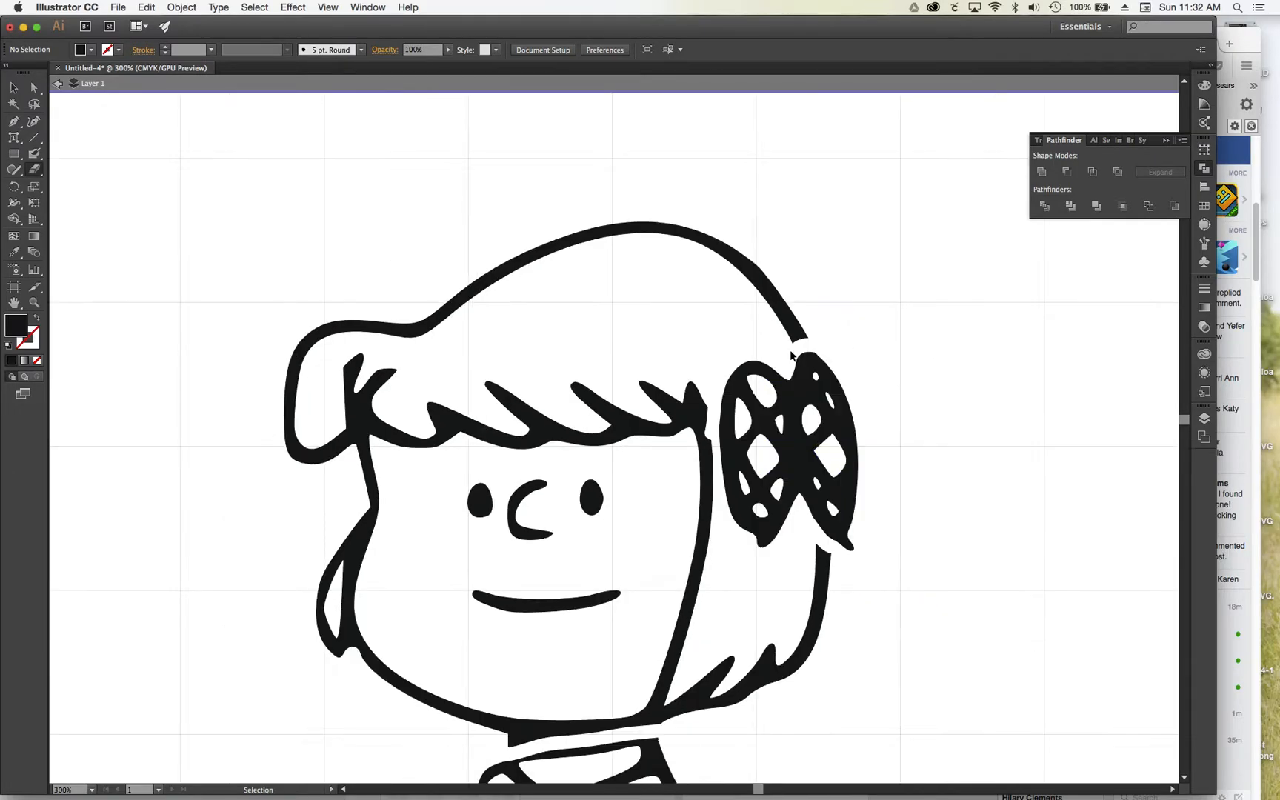
{"action": "key", "text": "super+0"}
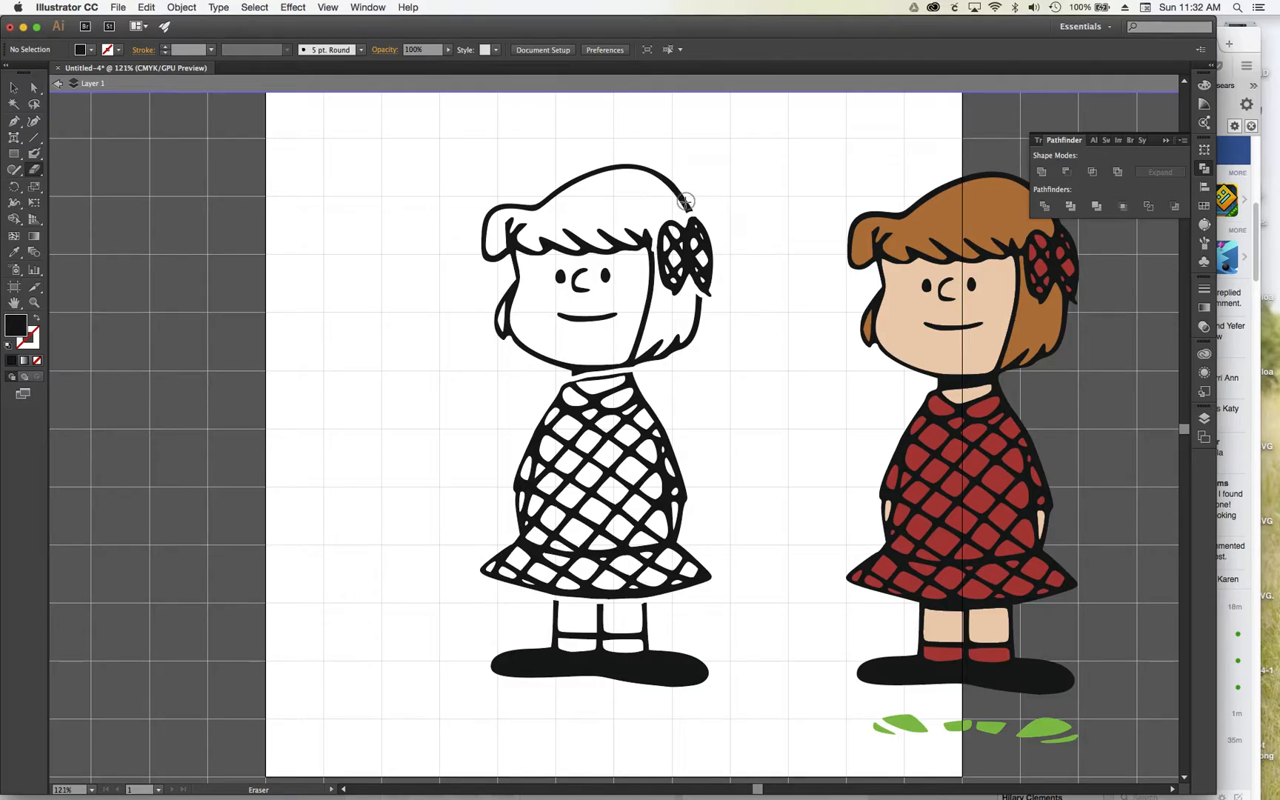
{"action": "mouse_move", "coordinate": [686, 204]}
{"action": "left_mouse_down"}
{"action": "mouse_move", "coordinate": [604, 175]}
{"action": "mouse_move", "coordinate": [669, 173]}
{"action": "mouse_move", "coordinate": [589, 180]}
{"action": "mouse_move", "coordinate": [485, 224]}
{"action": "mouse_move", "coordinate": [524, 187]}
{"action": "mouse_move", "coordinate": [499, 276]}
{"action": "mouse_move", "coordinate": [533, 237]}
{"action": "mouse_move", "coordinate": [528, 303]}
{"action": "mouse_move", "coordinate": [620, 228]}
{"action": "mouse_move", "coordinate": [623, 305]}
{"action": "mouse_move", "coordinate": [637, 315]}
{"action": "mouse_move", "coordinate": [628, 283]}
{"action": "mouse_move", "coordinate": [640, 321]}
{"action": "mouse_move", "coordinate": [678, 337]}
{"action": "mouse_move", "coordinate": [696, 325]}
{"action": "mouse_move", "coordinate": [659, 343]}
{"action": "mouse_move", "coordinate": [565, 348]}
{"action": "mouse_move", "coordinate": [610, 339]}
{"action": "mouse_move", "coordinate": [582, 235]}
{"action": "mouse_move", "coordinate": [556, 314]}
{"action": "mouse_move", "coordinate": [497, 339]}
{"action": "mouse_move", "coordinate": [492, 377]}
{"action": "left_mouse_up"}
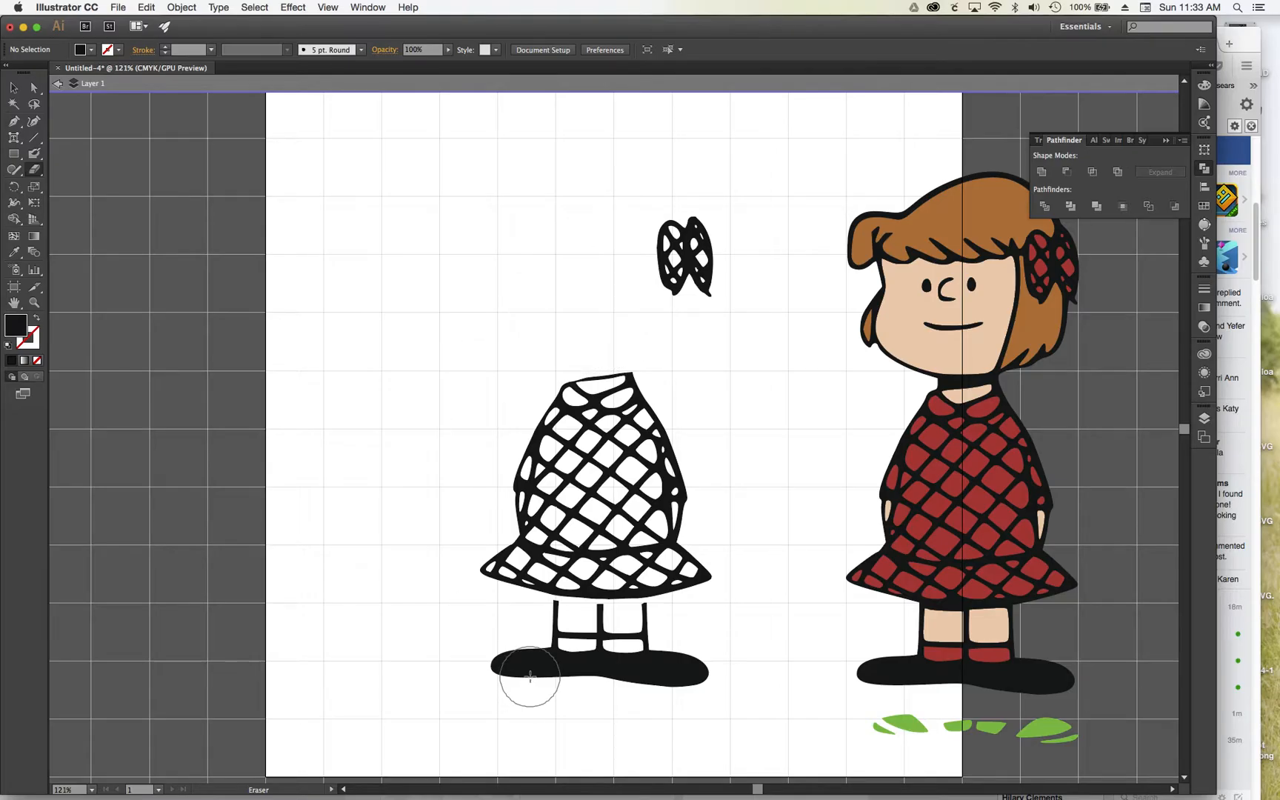
{"action": "mouse_move", "coordinate": [543, 625]}
{"action": "left_mouse_down"}
{"action": "mouse_move", "coordinate": [666, 634]}
{"action": "mouse_move", "coordinate": [709, 658]}
{"action": "mouse_move", "coordinate": [466, 669]}
{"action": "left_mouse_up"}
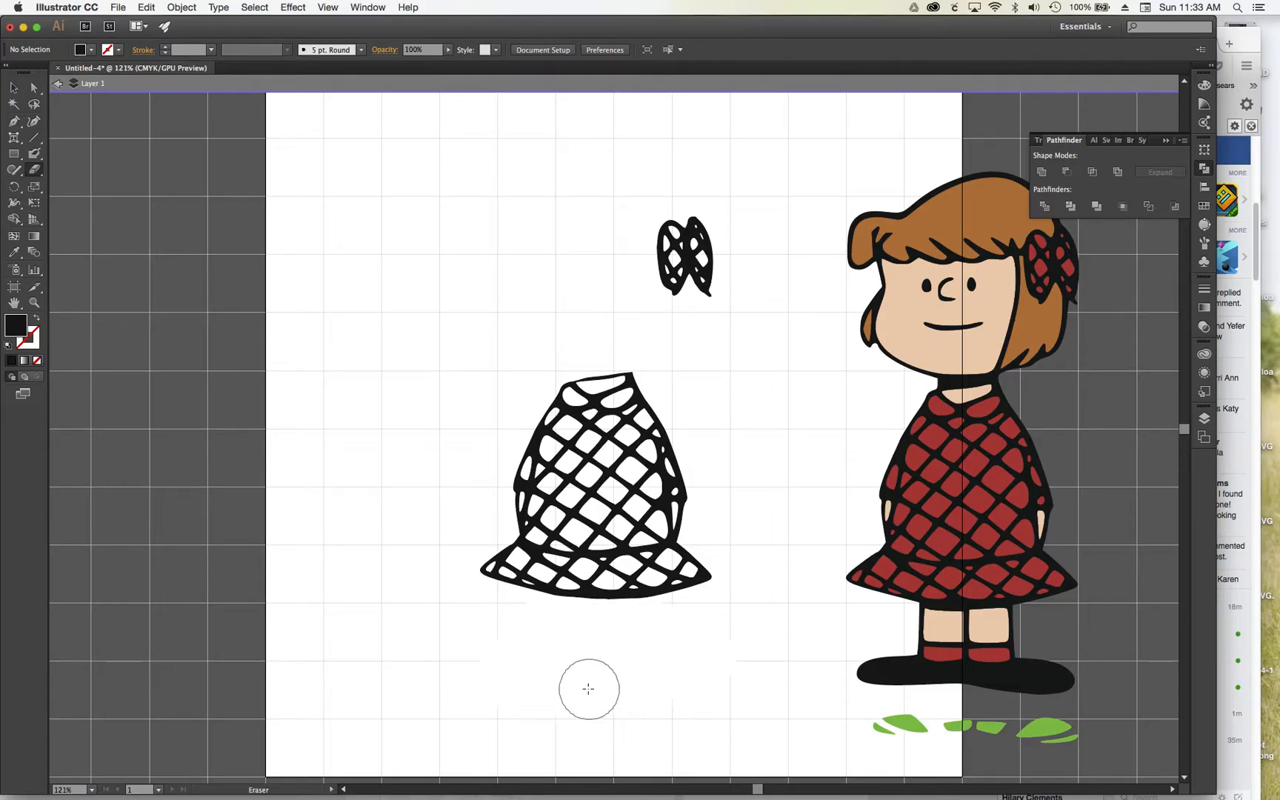
Step: Duplicate the black dress and bow outlines beside the original and fill the copy with dark red
{"action": "left_click", "coordinate": [14, 87]}
{"action": "left_click", "coordinate": [633, 380]}
{"action": "left_click", "coordinate": [631, 385]}
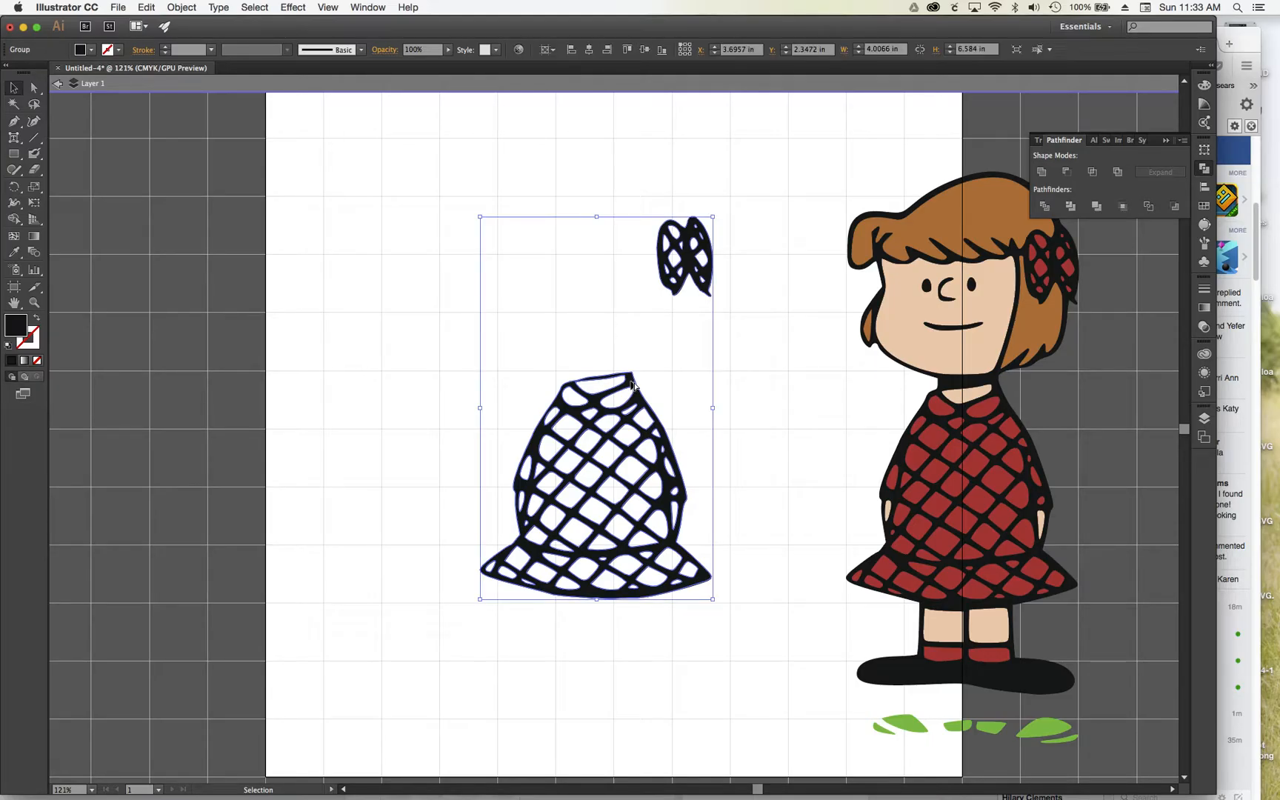
{"action": "left_click_drag", "start_coordinate": [632, 382], "coordinate": [364, 384]}
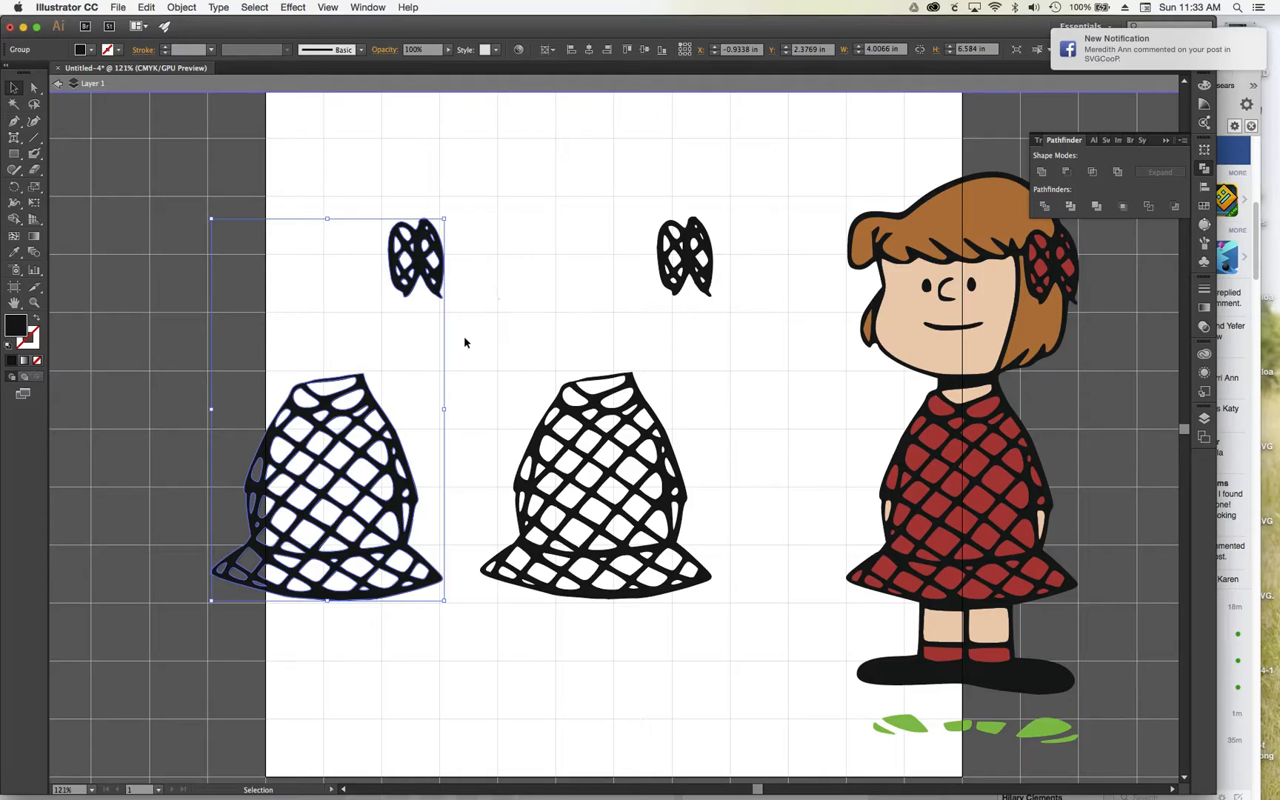
{"action": "left_click", "coordinate": [91, 50]}
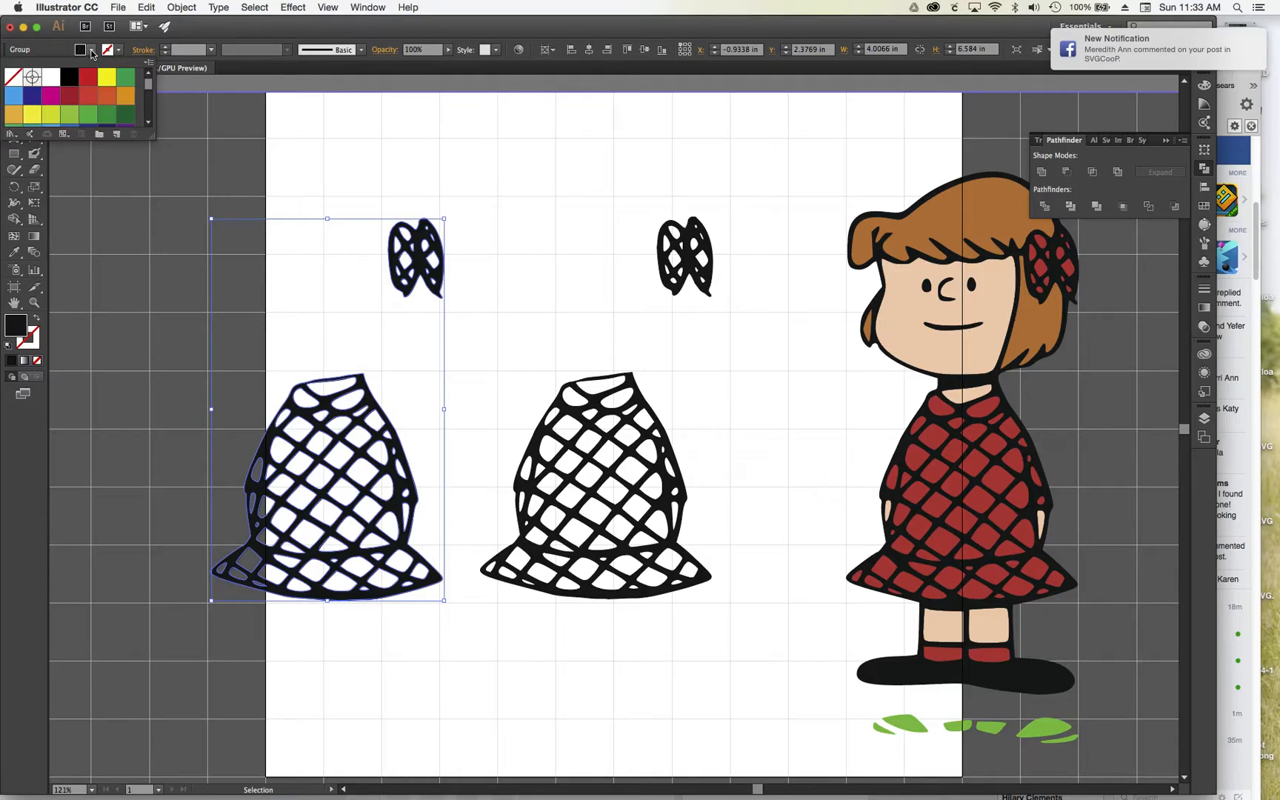
{"action": "left_click", "coordinate": [70, 94]}
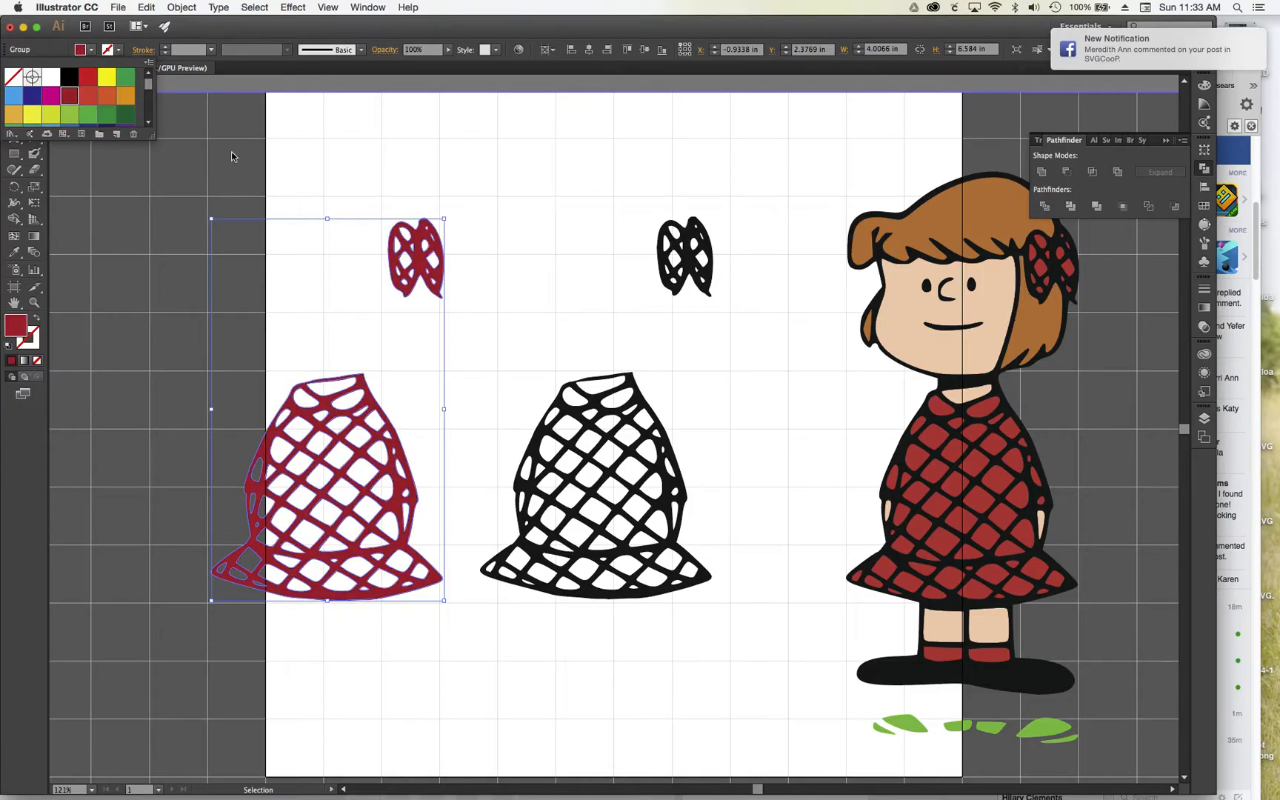
{"action": "left_click", "coordinate": [271, 178]}
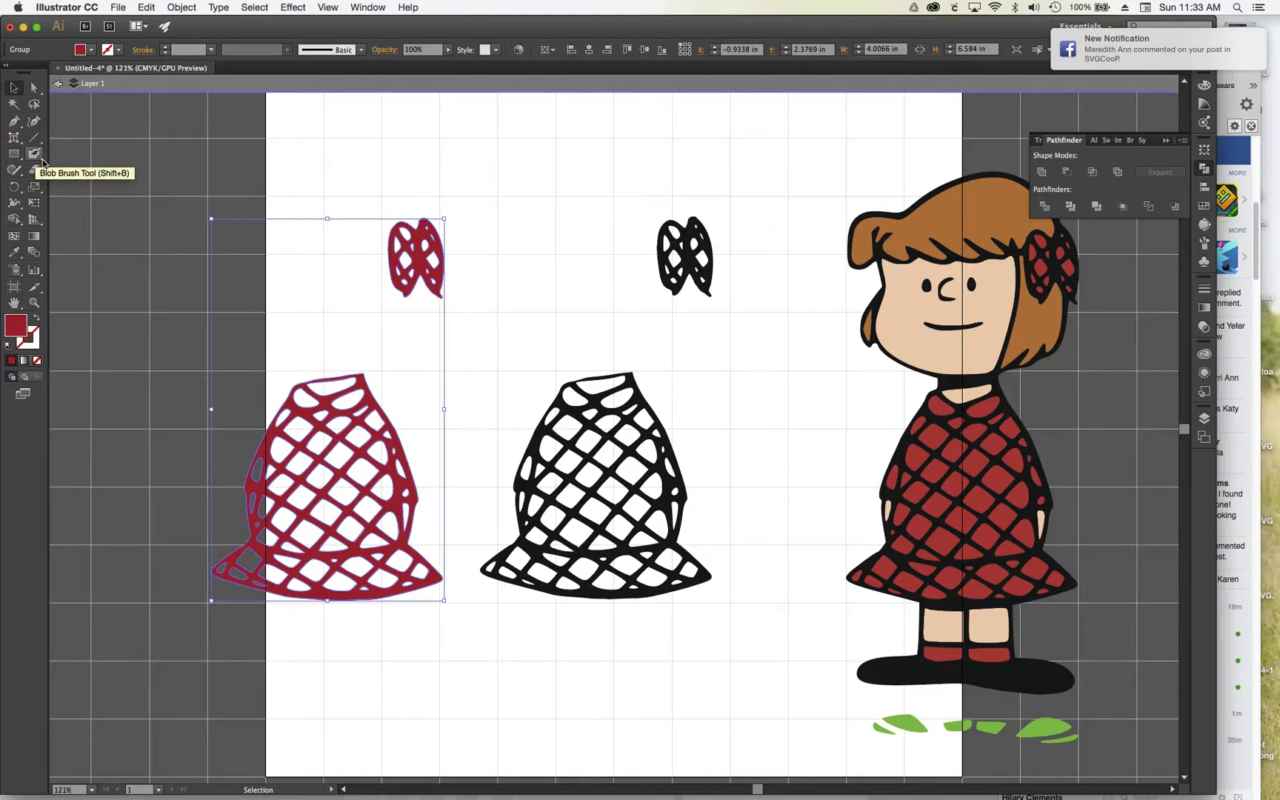
Step: Paint over the plaid openings in the red dress copy's body and skirt with the Blob Brush, leaving both arm openings clear
{"action": "left_click_drag", "start_coordinate": [43, 162], "coordinate": [100, 157]}
{"action": "key", "text": "b"}
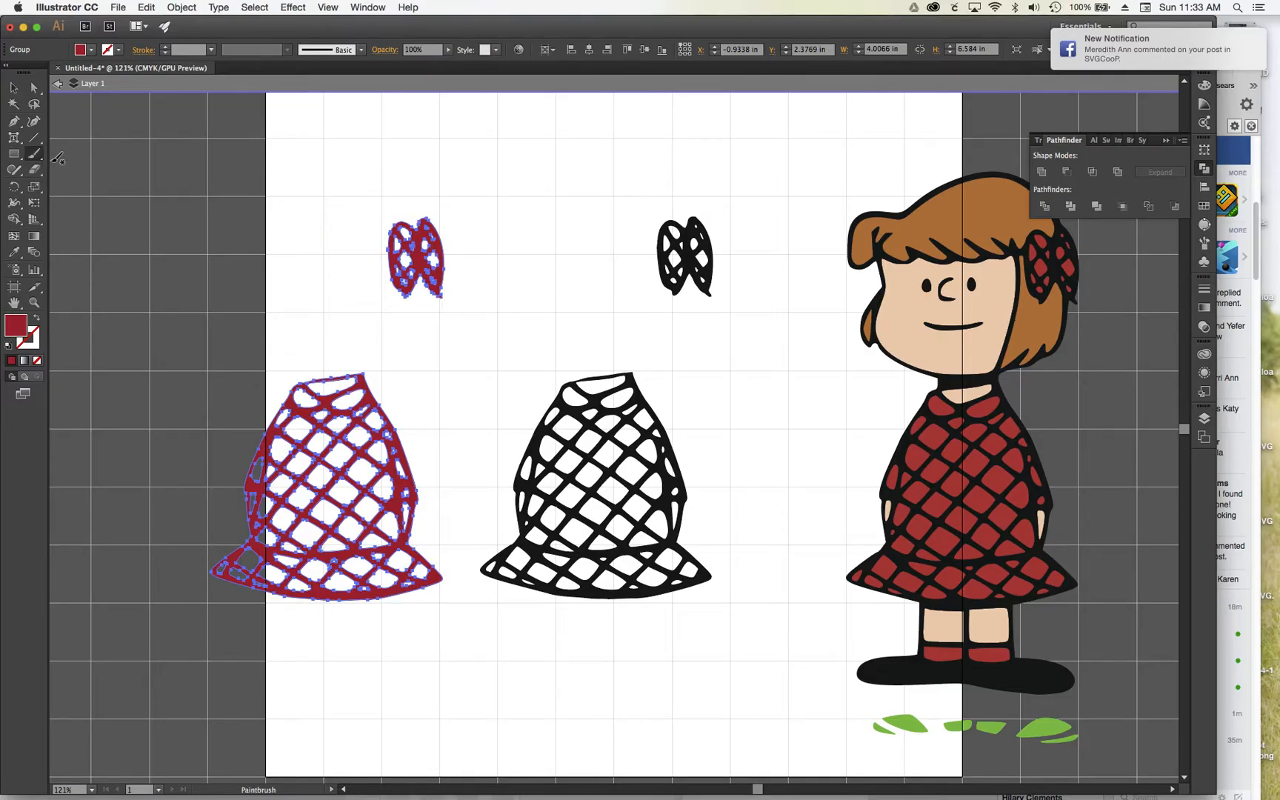
{"action": "left_click", "coordinate": [42, 159]}
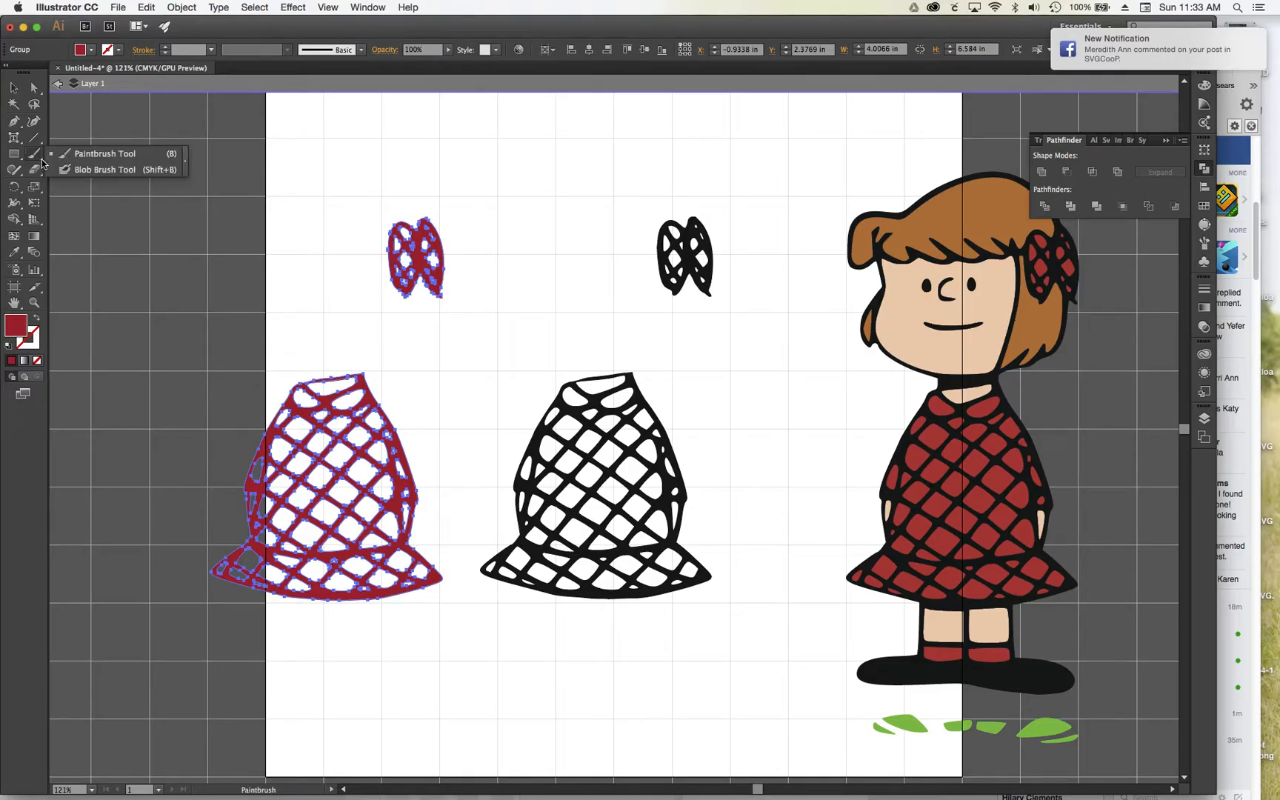
{"action": "left_click", "coordinate": [101, 168]}
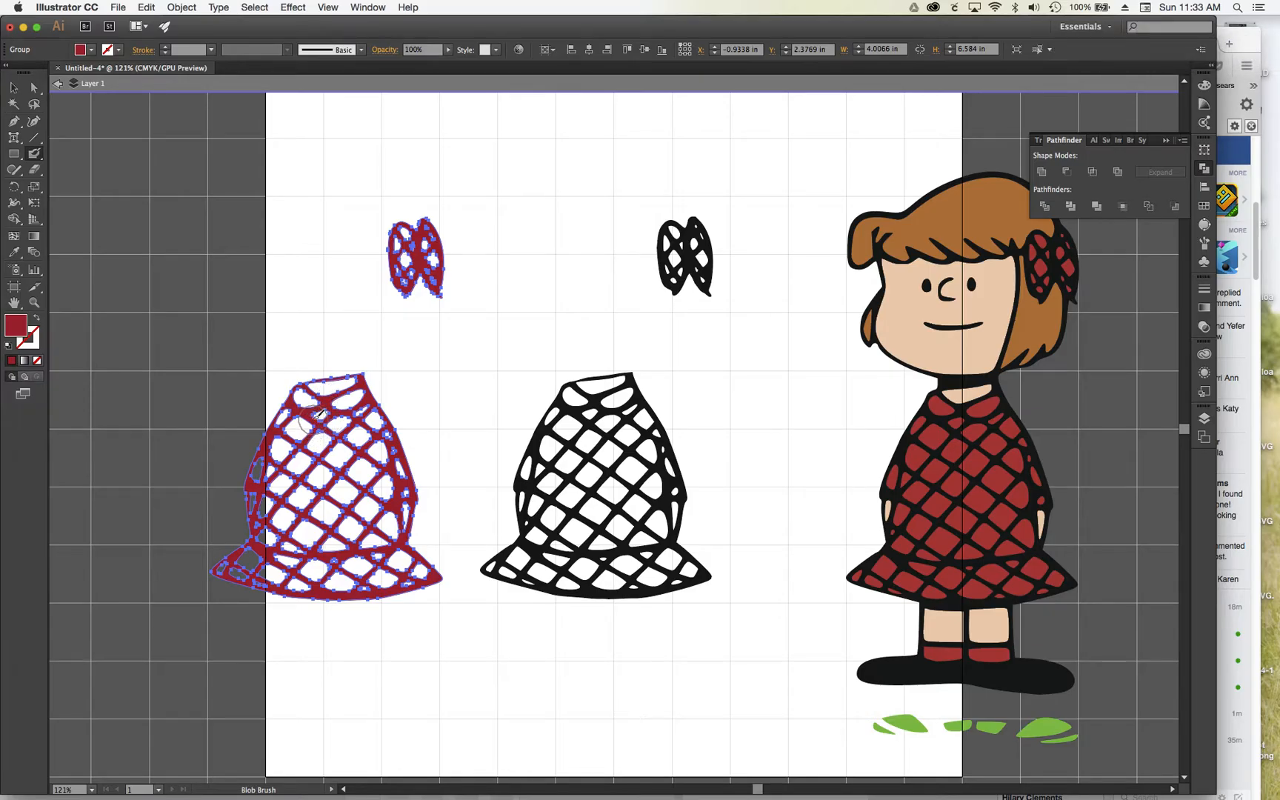
{"action": "mouse_move", "coordinate": [312, 400]}
{"action": "left_mouse_down"}
{"action": "mouse_move", "coordinate": [272, 481]}
{"action": "mouse_move", "coordinate": [283, 462]}
{"action": "mouse_move", "coordinate": [301, 504]}
{"action": "mouse_move", "coordinate": [334, 434]}
{"action": "mouse_move", "coordinate": [332, 499]}
{"action": "mouse_move", "coordinate": [353, 475]}
{"action": "left_mouse_up"}
{"action": "key", "text": "super+equal"}
{"action": "key", "text": "super+equal"}
{"action": "key", "text": "super+equal"}
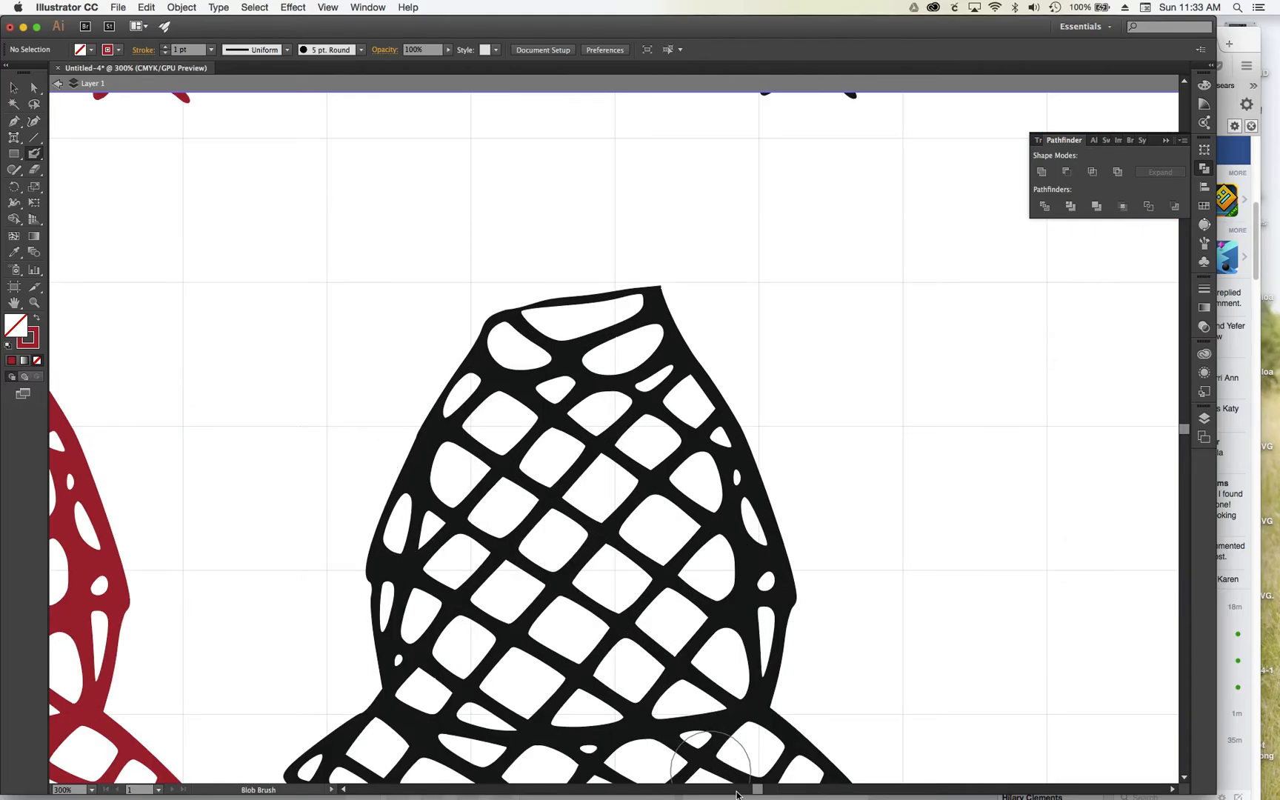
{"action": "left_click_drag", "start_coordinate": [758, 792], "coordinate": [739, 793]}
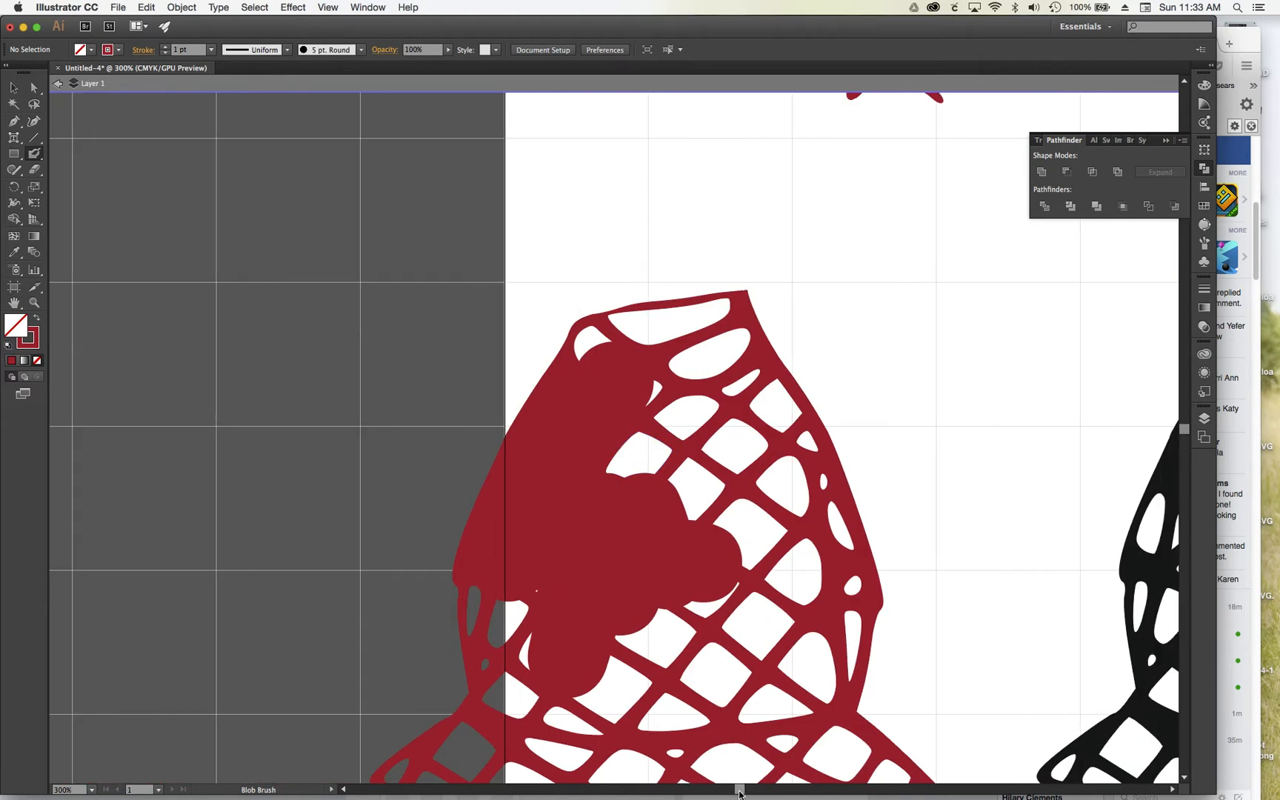
{"action": "scroll", "coordinate": [1186, 434], "scroll_direction": "down", "scroll_amount": 5}
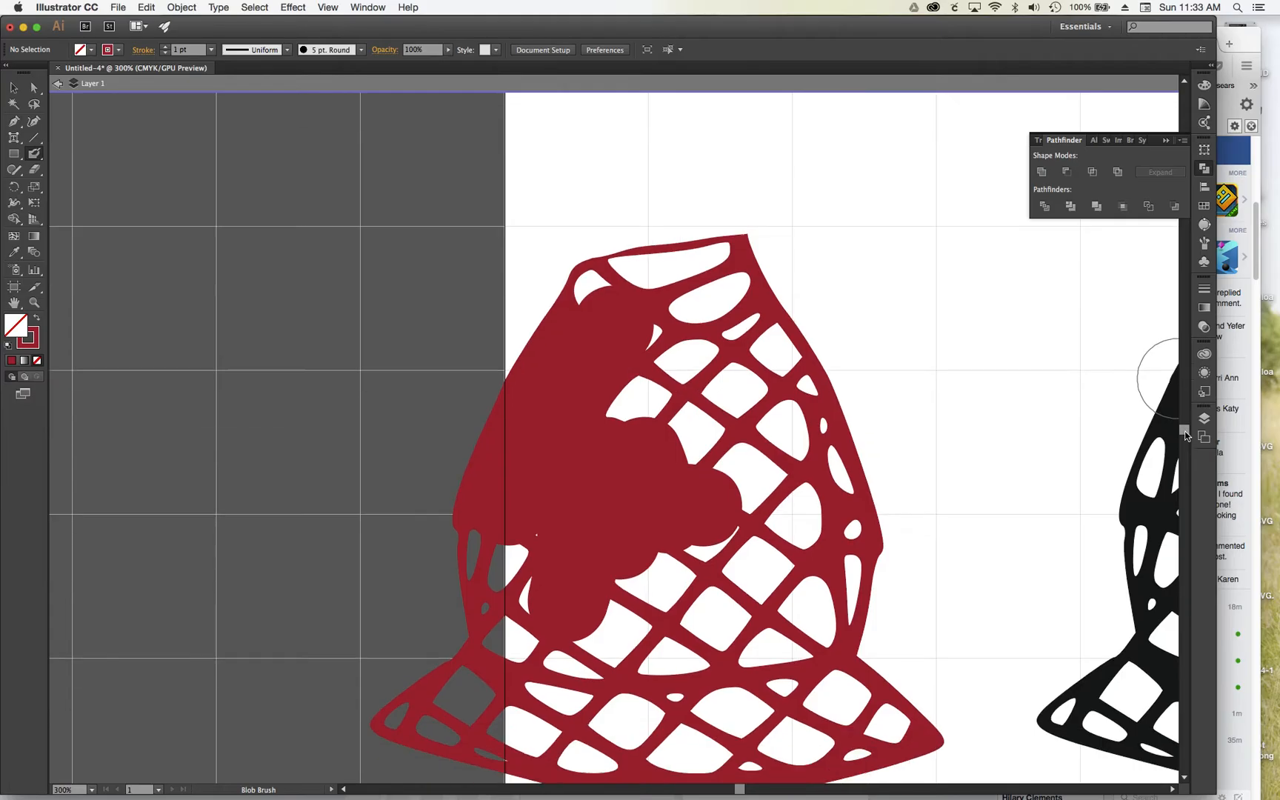
{"action": "mouse_move", "coordinate": [541, 359]}
{"action": "left_mouse_down"}
{"action": "mouse_move", "coordinate": [523, 485]}
{"action": "mouse_move", "coordinate": [505, 508]}
{"action": "mouse_move", "coordinate": [579, 498]}
{"action": "mouse_move", "coordinate": [619, 401]}
{"action": "mouse_move", "coordinate": [618, 463]}
{"action": "mouse_move", "coordinate": [660, 405]}
{"action": "mouse_move", "coordinate": [683, 449]}
{"action": "mouse_move", "coordinate": [722, 478]}
{"action": "mouse_move", "coordinate": [792, 374]}
{"action": "mouse_move", "coordinate": [818, 304]}
{"action": "left_mouse_up"}
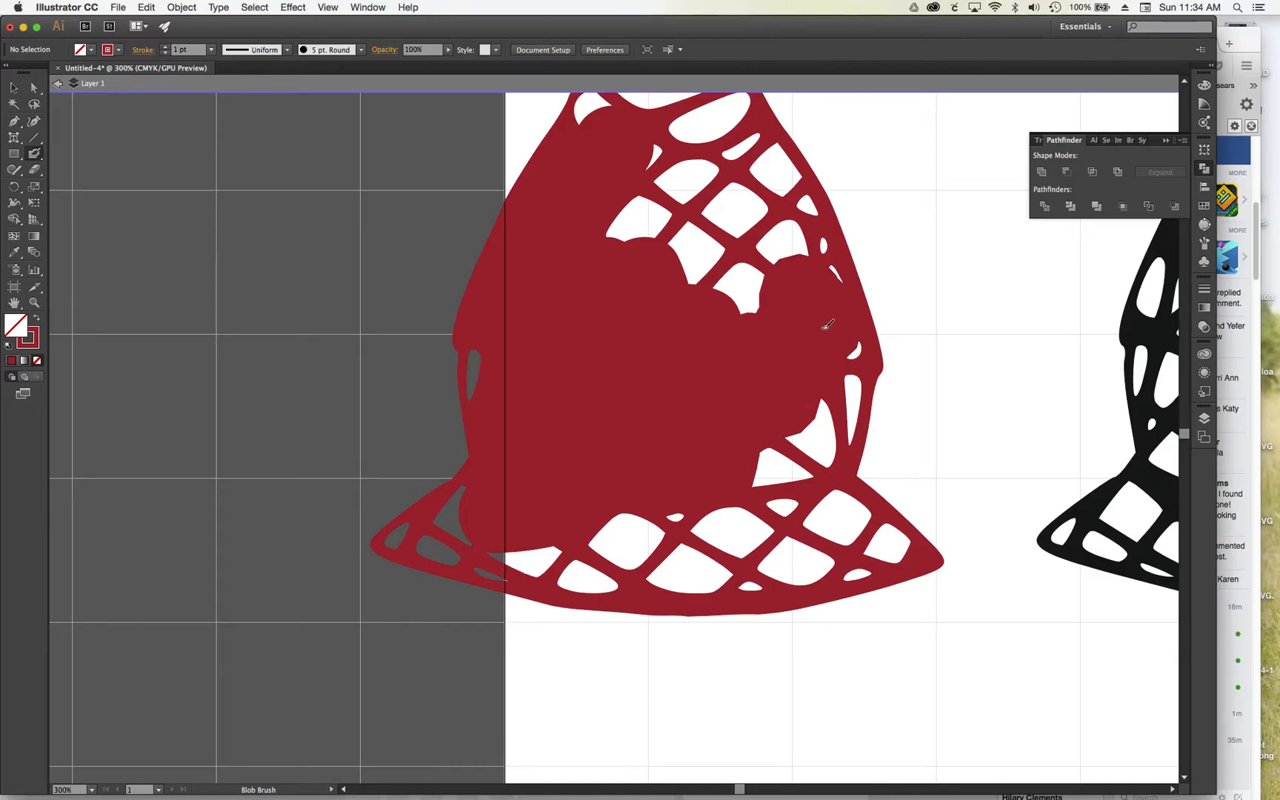
{"action": "mouse_move", "coordinate": [820, 299]}
{"action": "left_mouse_down"}
{"action": "mouse_move", "coordinate": [734, 135]}
{"action": "mouse_move", "coordinate": [680, 136]}
{"action": "mouse_move", "coordinate": [666, 168]}
{"action": "mouse_move", "coordinate": [604, 212]}
{"action": "mouse_move", "coordinate": [718, 209]}
{"action": "mouse_move", "coordinate": [726, 279]}
{"action": "mouse_move", "coordinate": [689, 262]}
{"action": "mouse_move", "coordinate": [753, 296]}
{"action": "mouse_move", "coordinate": [769, 483]}
{"action": "mouse_move", "coordinate": [796, 401]}
{"action": "mouse_move", "coordinate": [819, 514]}
{"action": "mouse_move", "coordinate": [758, 539]}
{"action": "mouse_move", "coordinate": [534, 546]}
{"action": "mouse_move", "coordinate": [747, 565]}
{"action": "mouse_move", "coordinate": [811, 562]}
{"action": "mouse_move", "coordinate": [853, 547]}
{"action": "mouse_move", "coordinate": [829, 523]}
{"action": "left_mouse_up"}
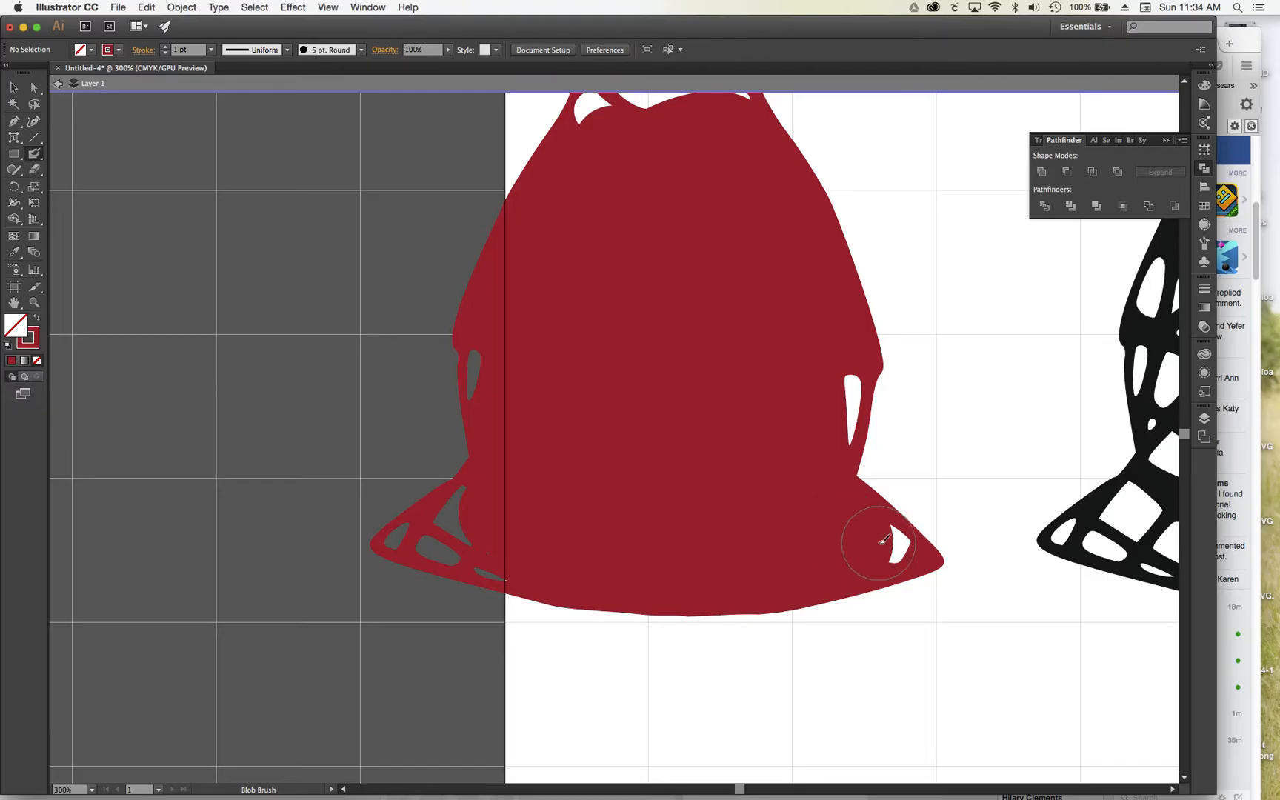
Step: Fill the remaining openings in the red skirt's corners and collar with a smaller Blob Brush, redoing the stroke that overran the hem
{"action": "left_click_drag", "start_coordinate": [891, 543], "coordinate": [632, 537]}
{"action": "mouse_move", "coordinate": [482, 511]}
{"action": "left_mouse_down"}
{"action": "mouse_move", "coordinate": [410, 543]}
{"action": "mouse_move", "coordinate": [513, 561]}
{"action": "left_mouse_up"}
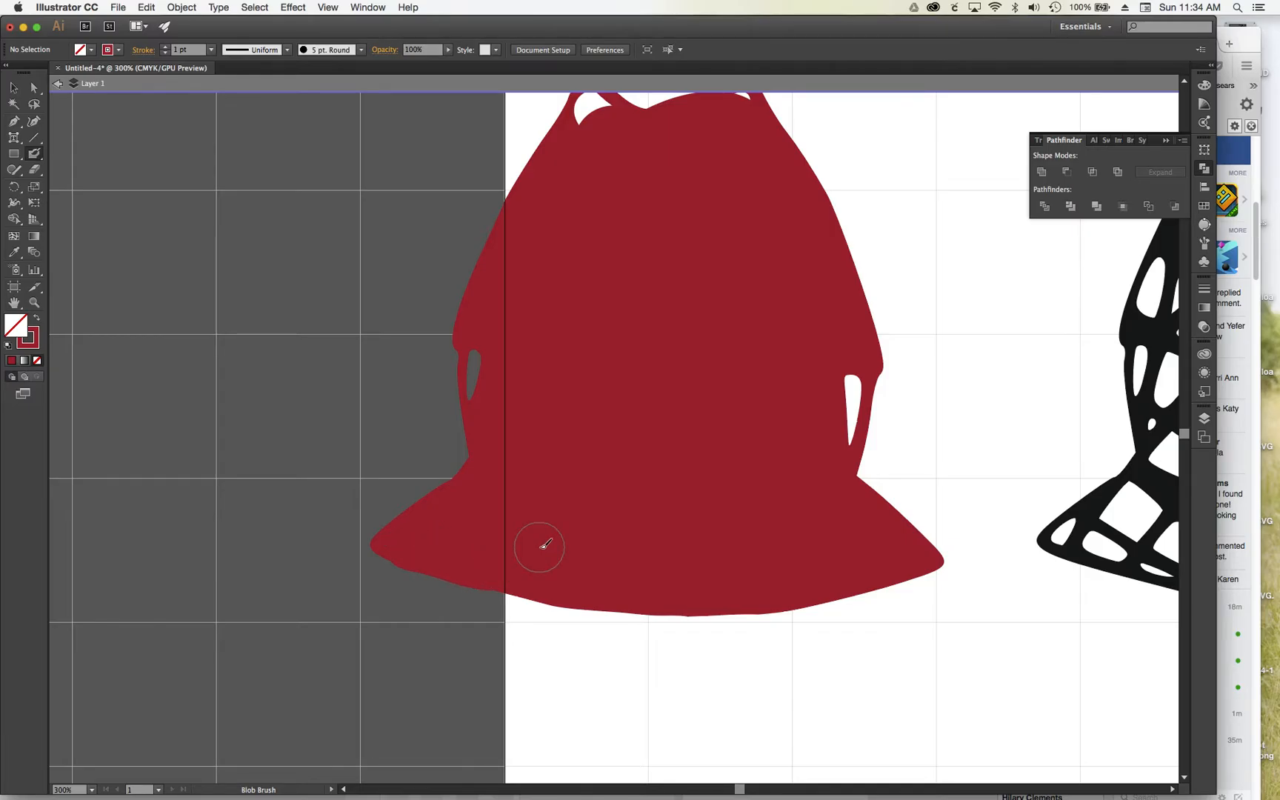
{"action": "key", "text": "ctrl+z"}
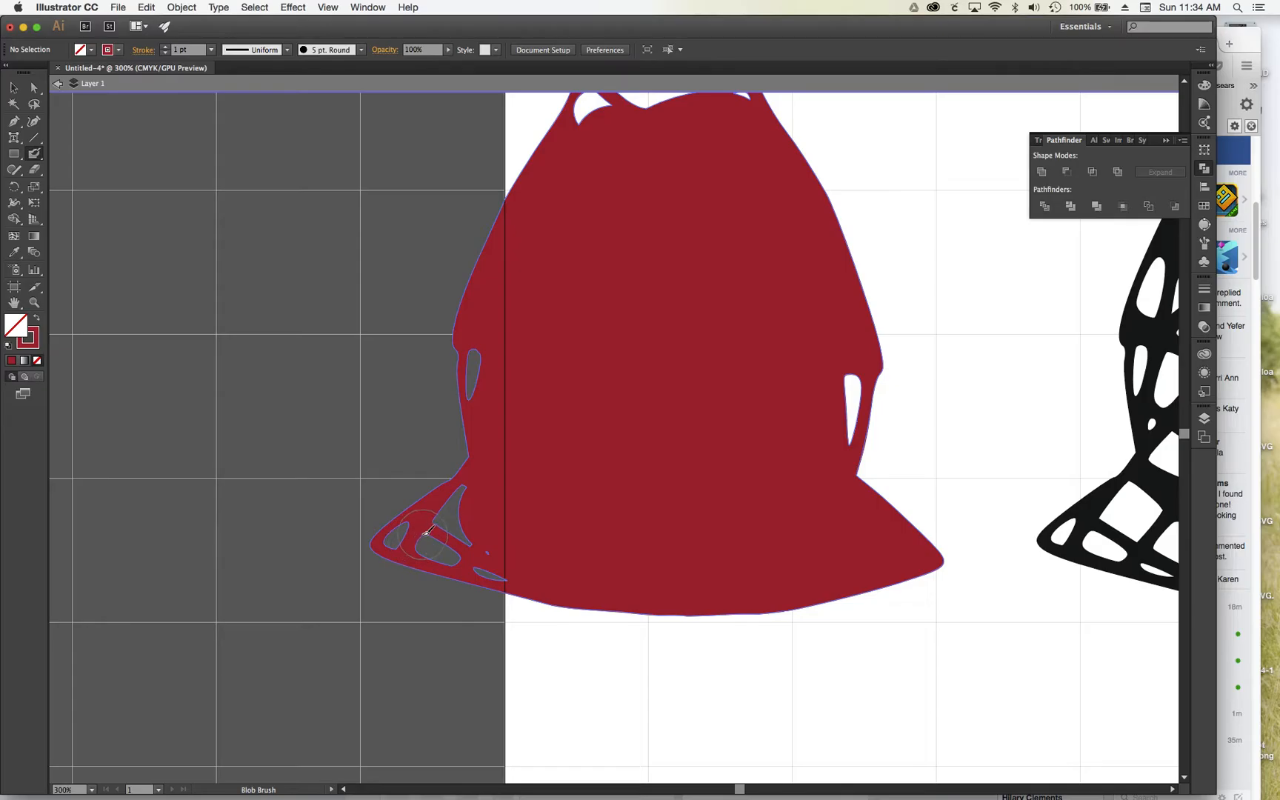
{"action": "mouse_move", "coordinate": [427, 537]}
{"action": "left_mouse_down"}
{"action": "mouse_move", "coordinate": [400, 523]}
{"action": "mouse_move", "coordinate": [415, 544]}
{"action": "mouse_move", "coordinate": [389, 541]}
{"action": "mouse_move", "coordinate": [486, 563]}
{"action": "mouse_move", "coordinate": [449, 524]}
{"action": "left_mouse_up"}
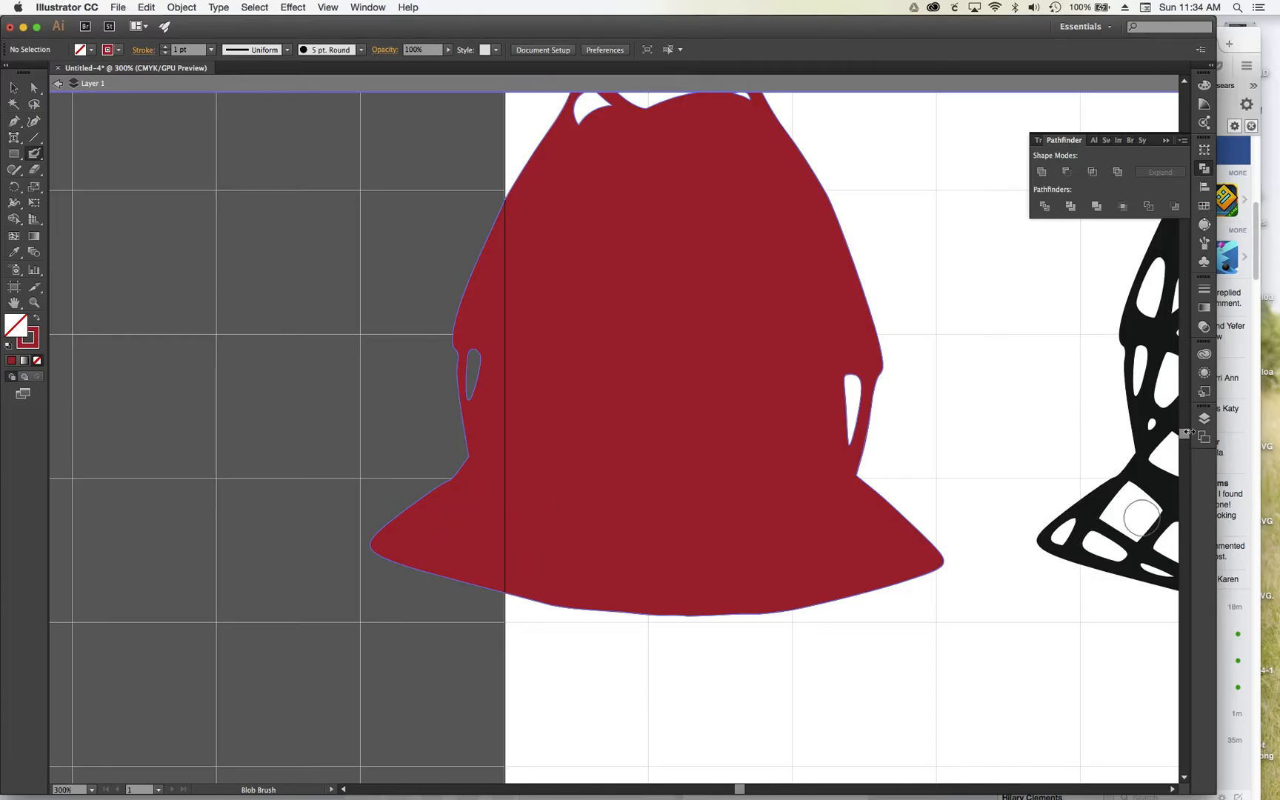
{"action": "scroll", "coordinate": [1186, 437], "scroll_direction": "up", "scroll_amount": 5}
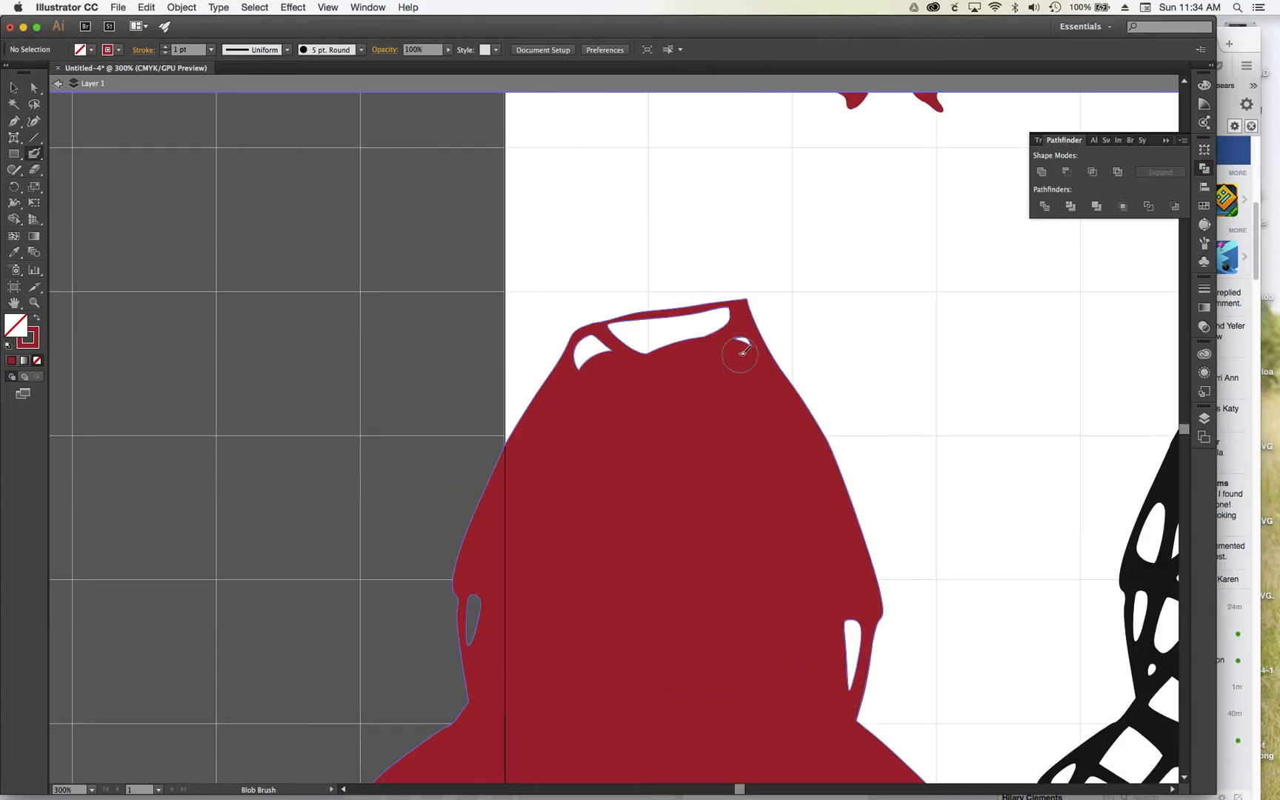
{"action": "mouse_move", "coordinate": [737, 334]}
{"action": "left_mouse_down"}
{"action": "mouse_move", "coordinate": [726, 320]}
{"action": "mouse_move", "coordinate": [658, 327]}
{"action": "mouse_move", "coordinate": [594, 353]}
{"action": "left_mouse_up"}
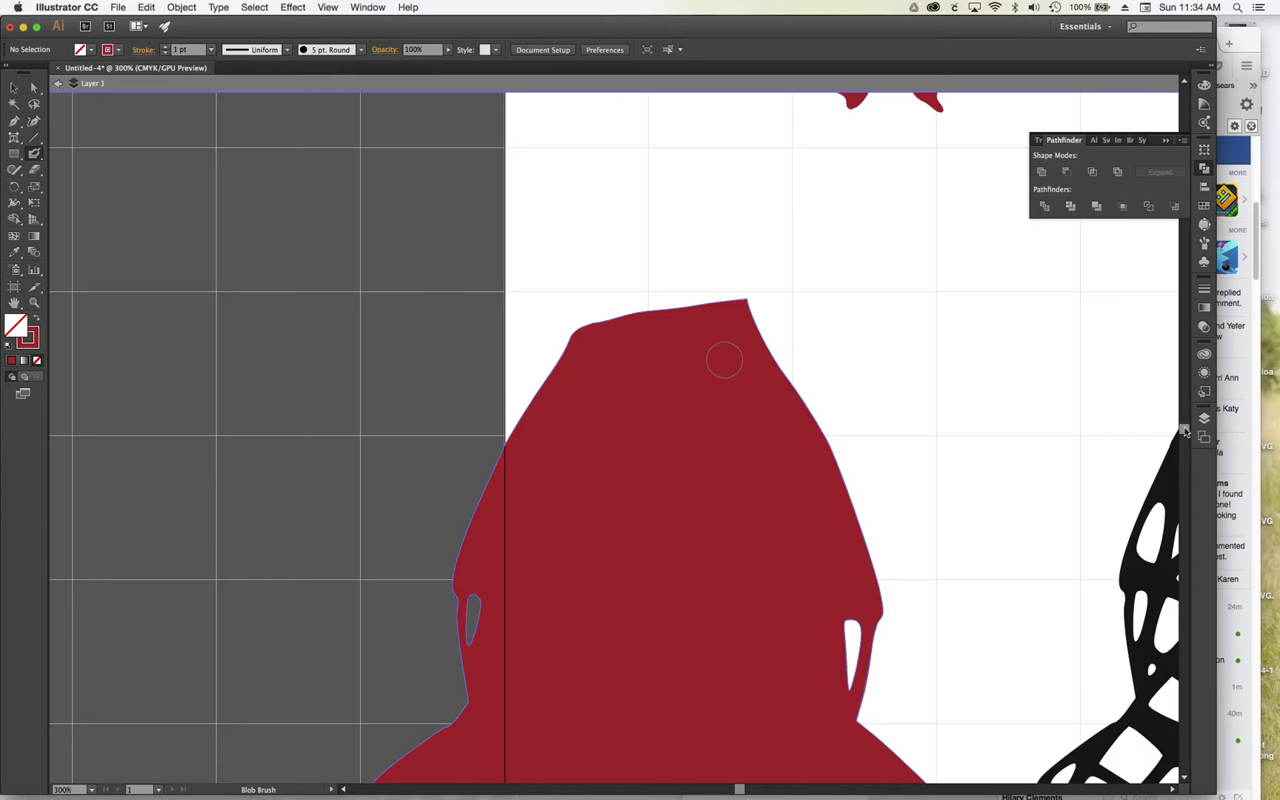
Step: Paint over all the plaid openings in the red bow to make it solid
{"action": "scroll", "coordinate": [1184, 431], "scroll_direction": "up", "scroll_amount": 10}
{"action": "left_click_drag", "start_coordinate": [910, 273], "coordinate": [922, 370]}
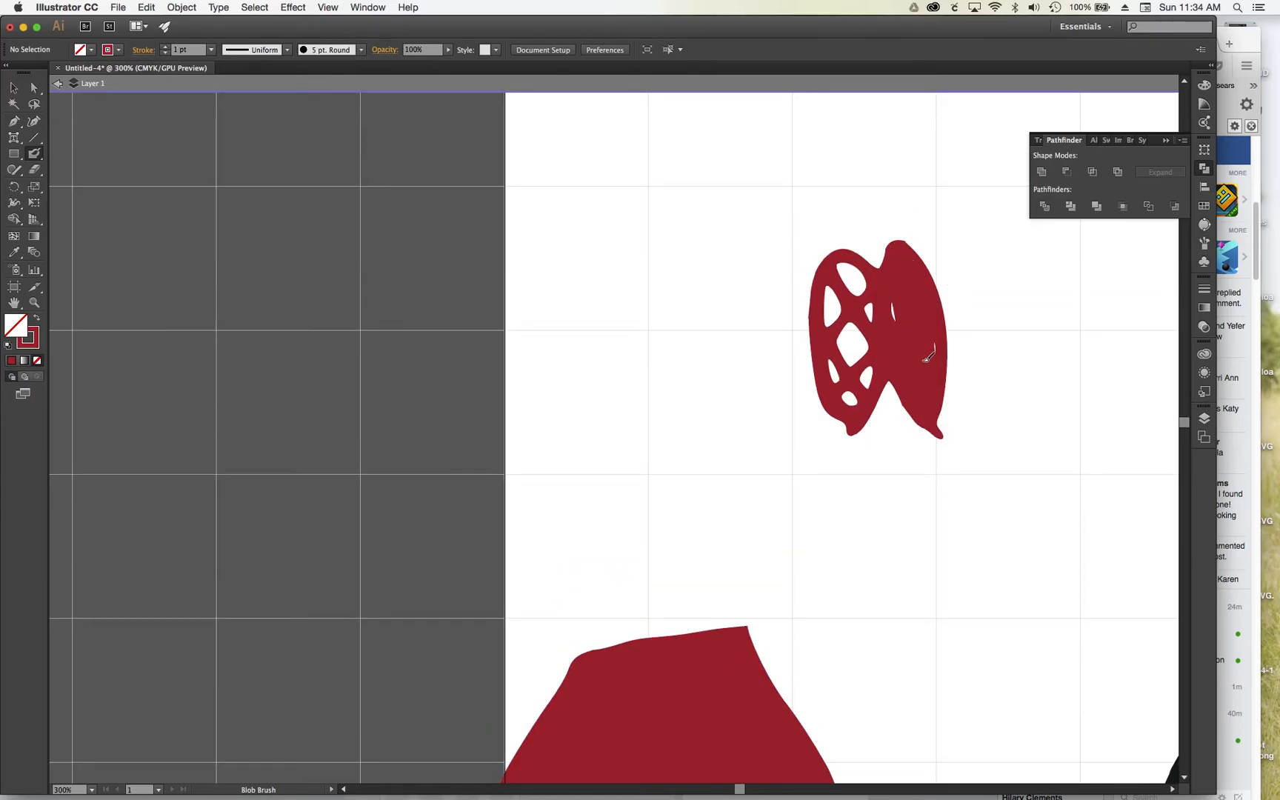
{"action": "mouse_move", "coordinate": [903, 315]}
{"action": "left_mouse_down"}
{"action": "mouse_move", "coordinate": [854, 278]}
{"action": "mouse_move", "coordinate": [831, 312]}
{"action": "mouse_move", "coordinate": [855, 390]}
{"action": "left_mouse_up"}
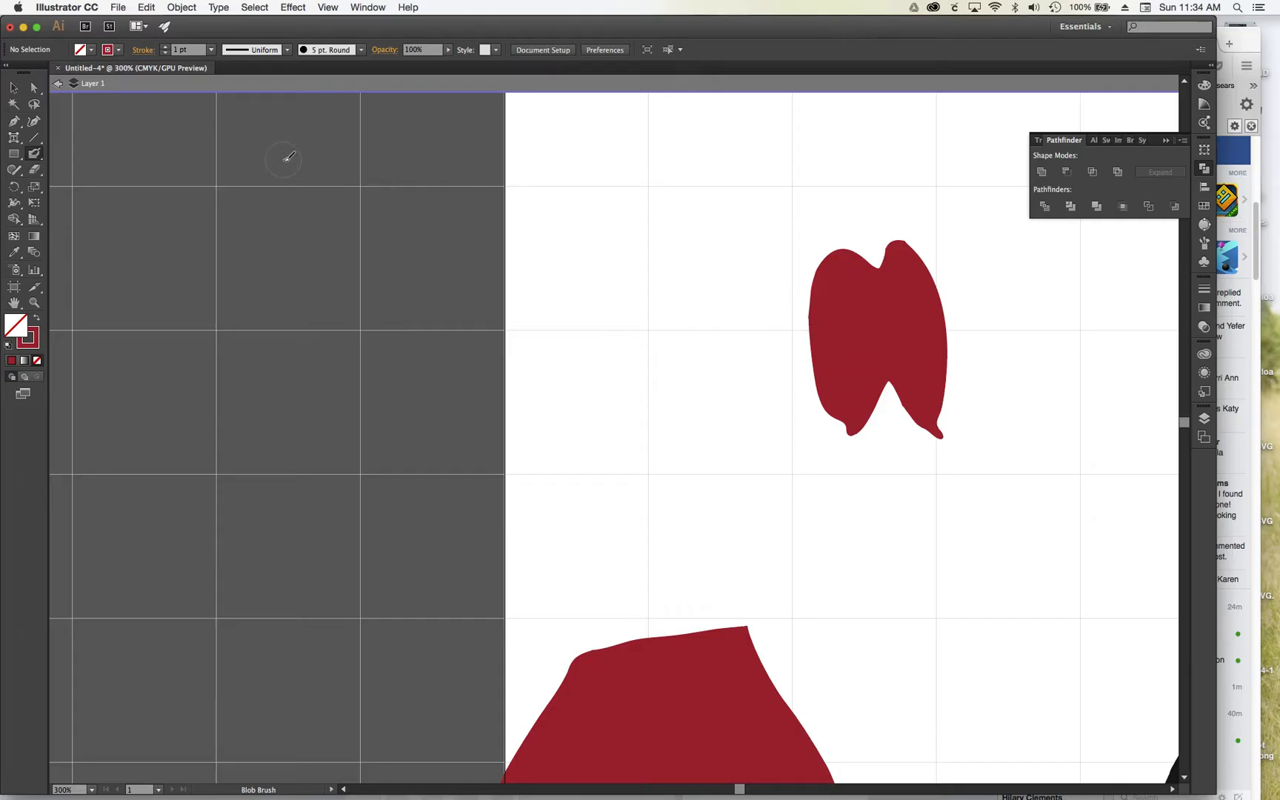
Step: Unite the solid red dress and bow shapes and make them one compound path
{"action": "key", "text": "super+0"}
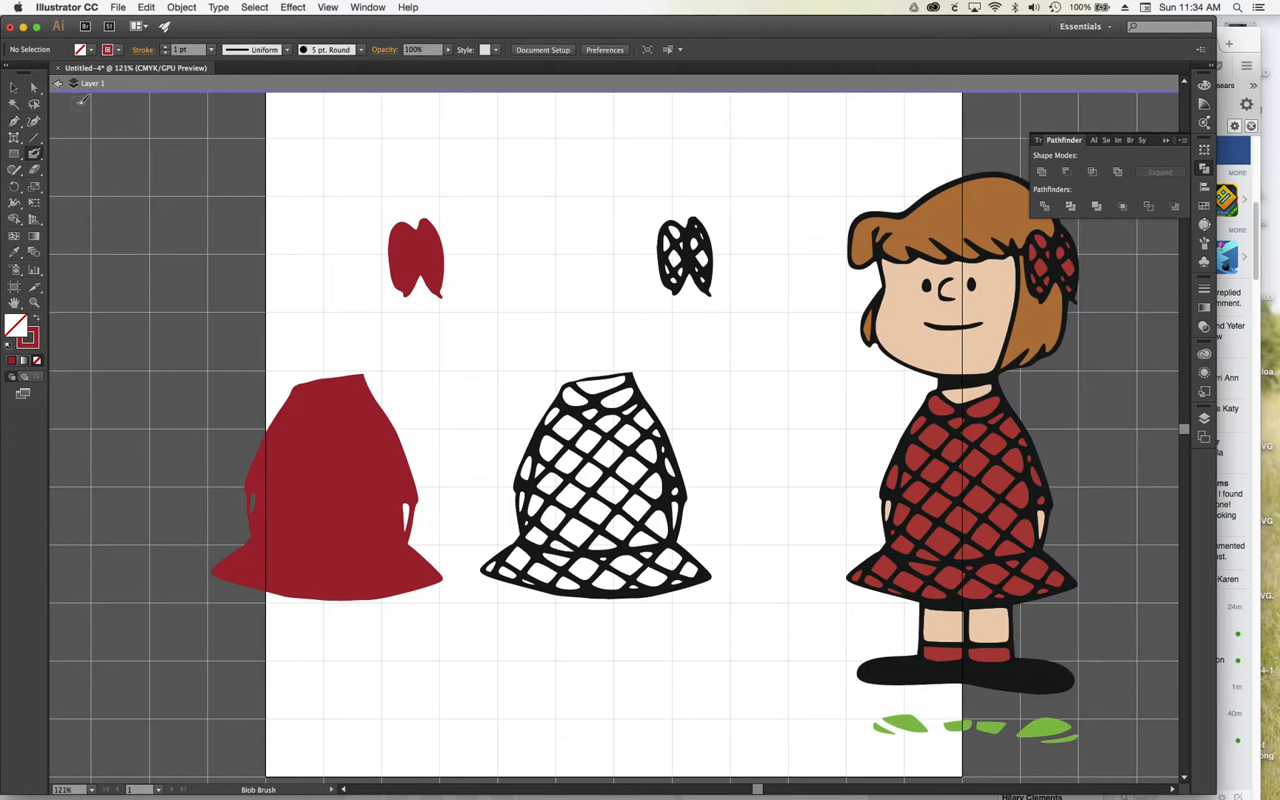
{"action": "left_click", "coordinate": [13, 88]}
{"action": "left_click_drag", "start_coordinate": [261, 228], "coordinate": [457, 628]}
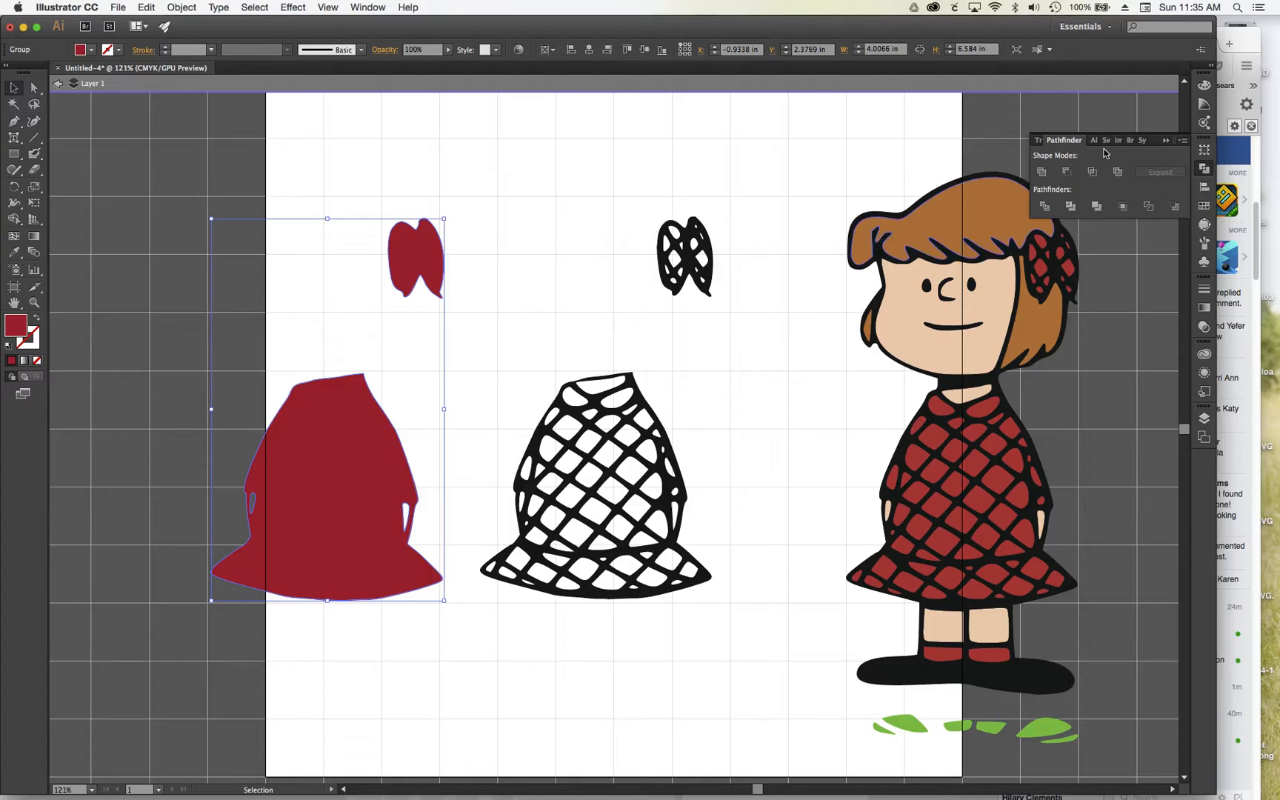
{"action": "left_click", "coordinate": [1043, 172]}
{"action": "key", "text": "super+8"}
Step: Move the solid red dress and bow over the black plaid outlines and send them to the back
{"action": "left_click_drag", "start_coordinate": [374, 425], "coordinate": [626, 423]}
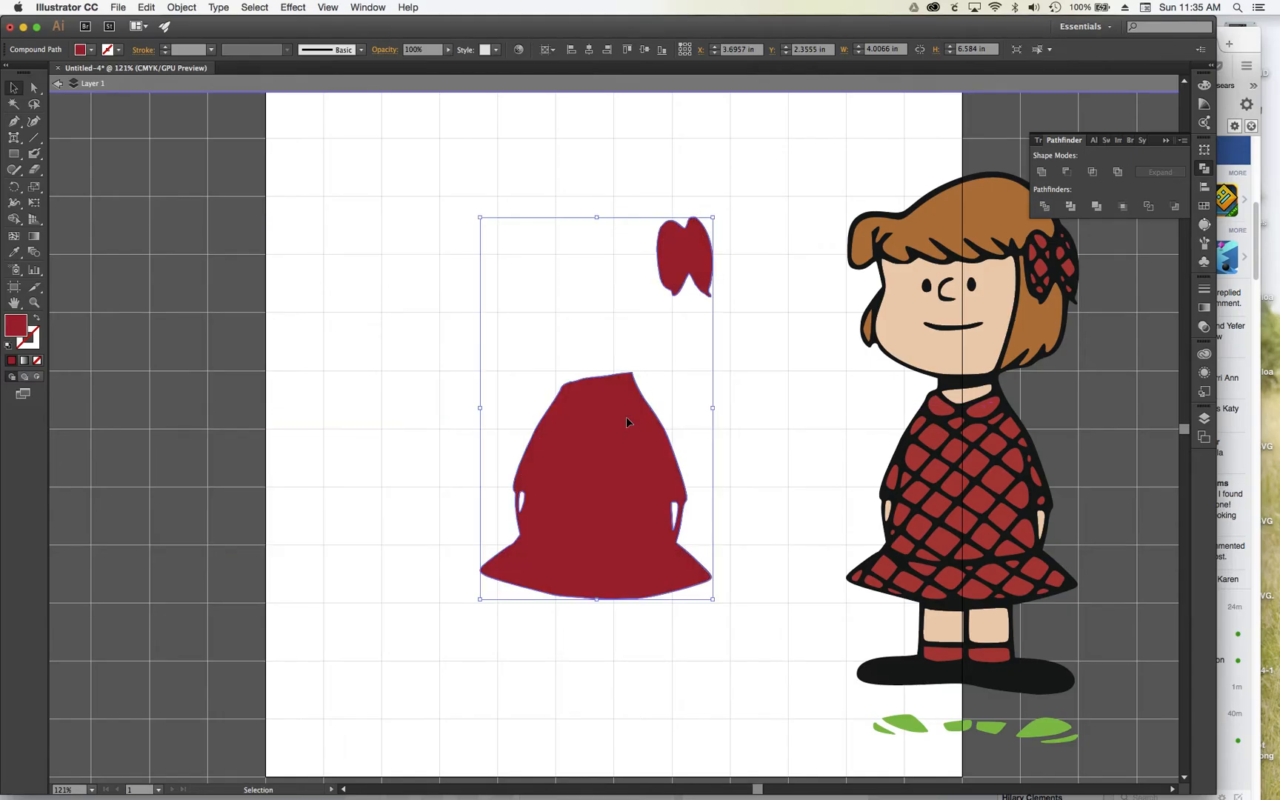
{"action": "left_click", "coordinate": [181, 8]}
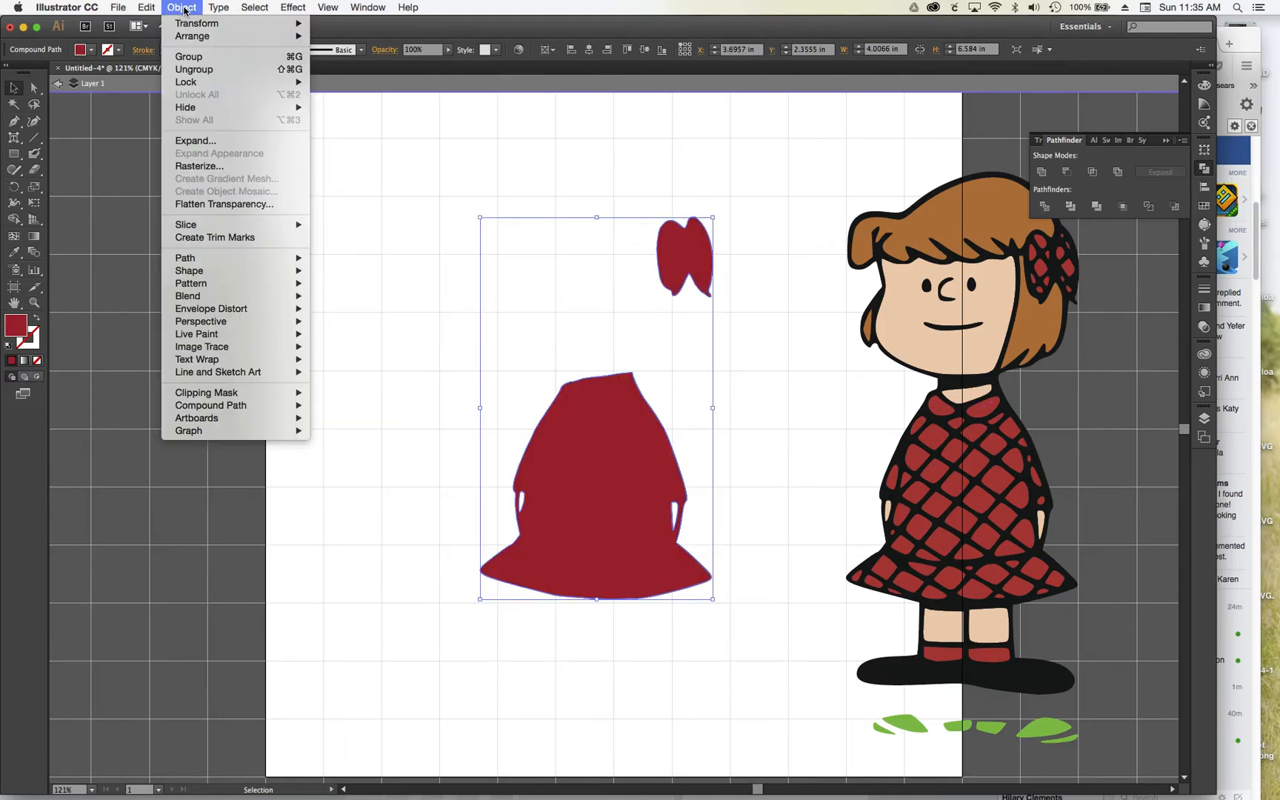
{"action": "mouse_move", "coordinate": [194, 35]}
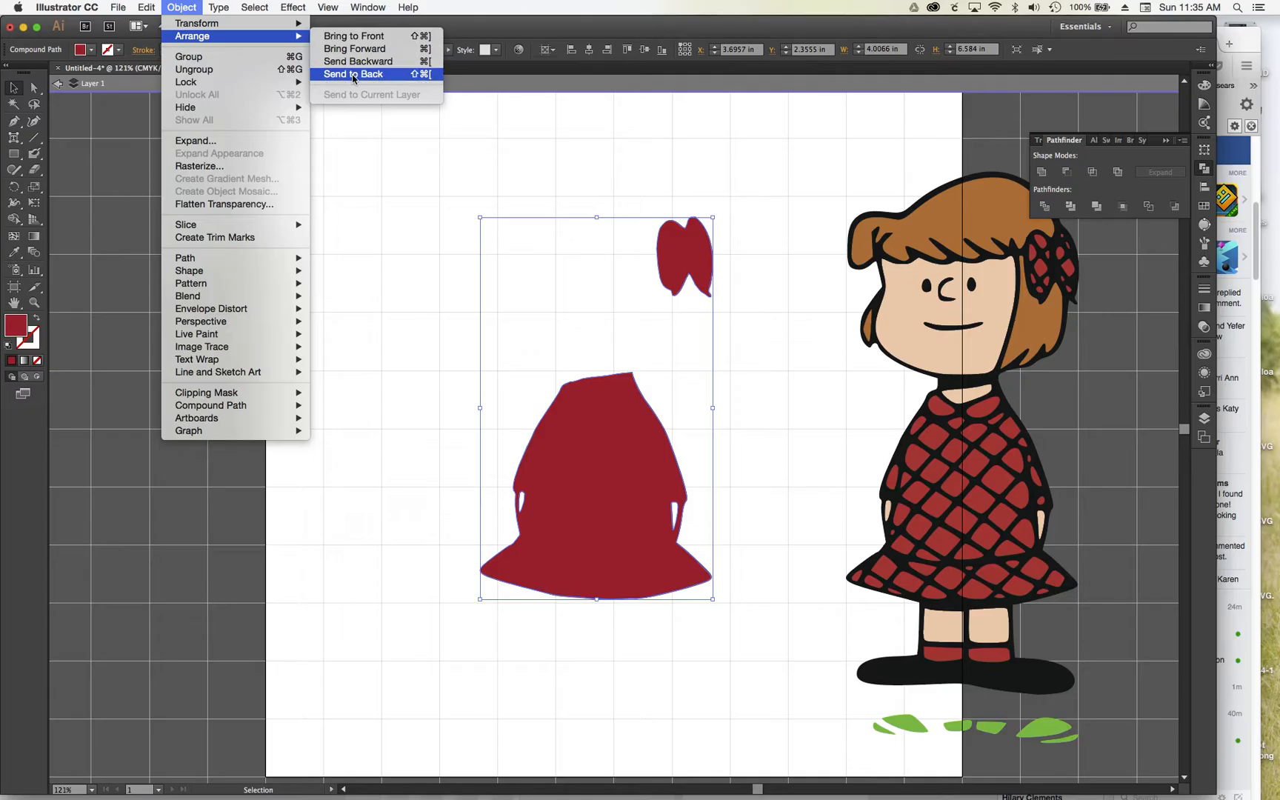
{"action": "left_click", "coordinate": [354, 74]}
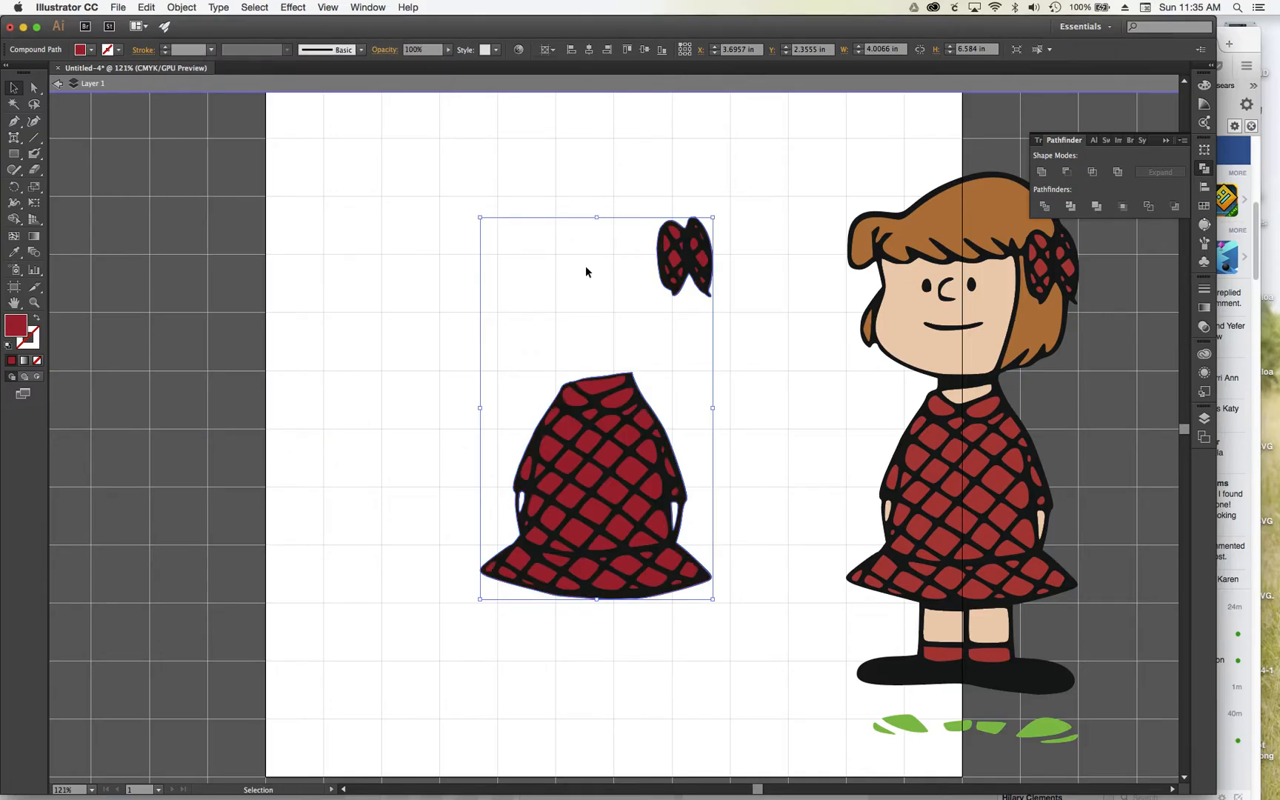
Step: Select the red shapes together with the black outlines and align their centers horizontally and vertically
{"action": "left_click", "coordinate": [454, 266]}
{"action": "left_click_drag", "start_coordinate": [472, 290], "coordinate": [711, 490]}
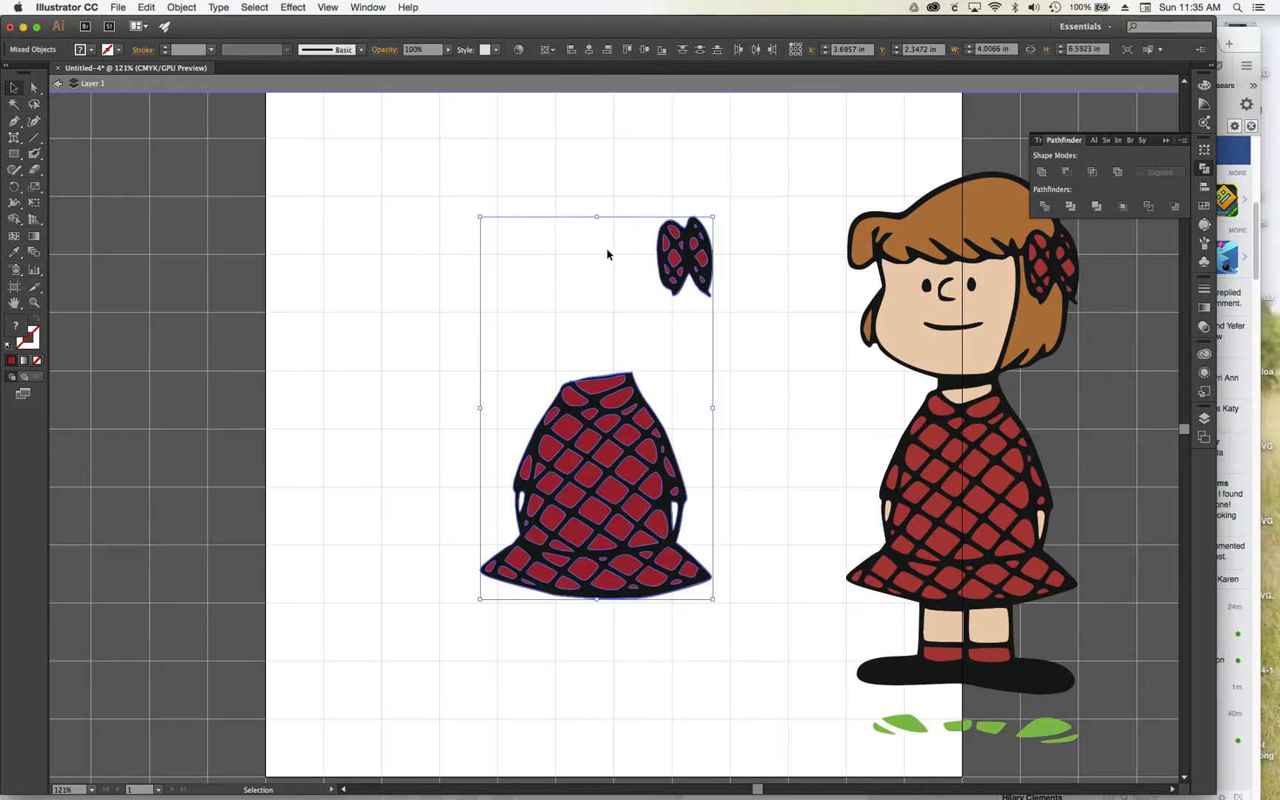
{"action": "left_click", "coordinate": [589, 52]}
{"action": "left_click", "coordinate": [650, 52]}
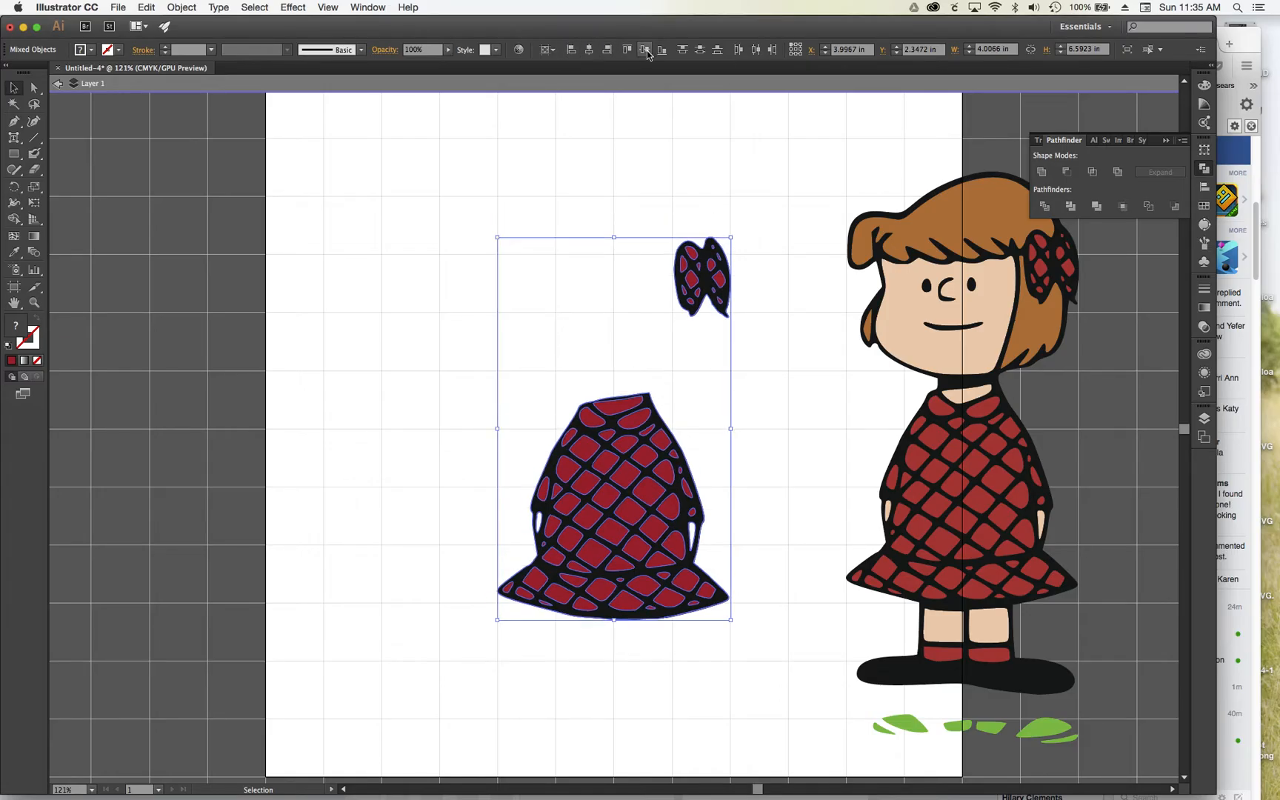
Step: Move the layered dress and bow to the artboard's left edge and bring the full girl figure onto the artboard beside them
{"action": "left_click", "coordinate": [785, 197]}
{"action": "left_click_drag", "start_coordinate": [494, 257], "coordinate": [746, 641]}
{"action": "left_click_drag", "start_coordinate": [631, 471], "coordinate": [371, 440]}
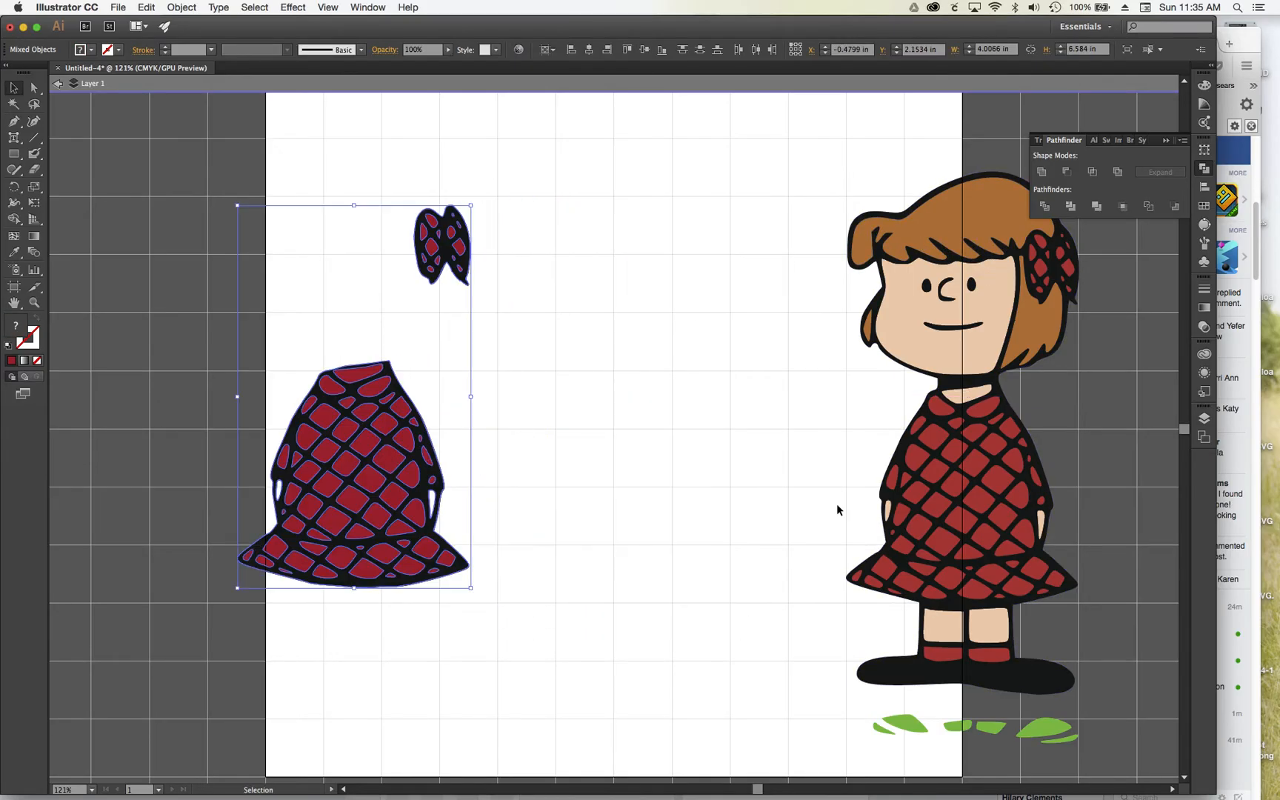
{"action": "left_click_drag", "start_coordinate": [901, 463], "coordinate": [630, 444]}
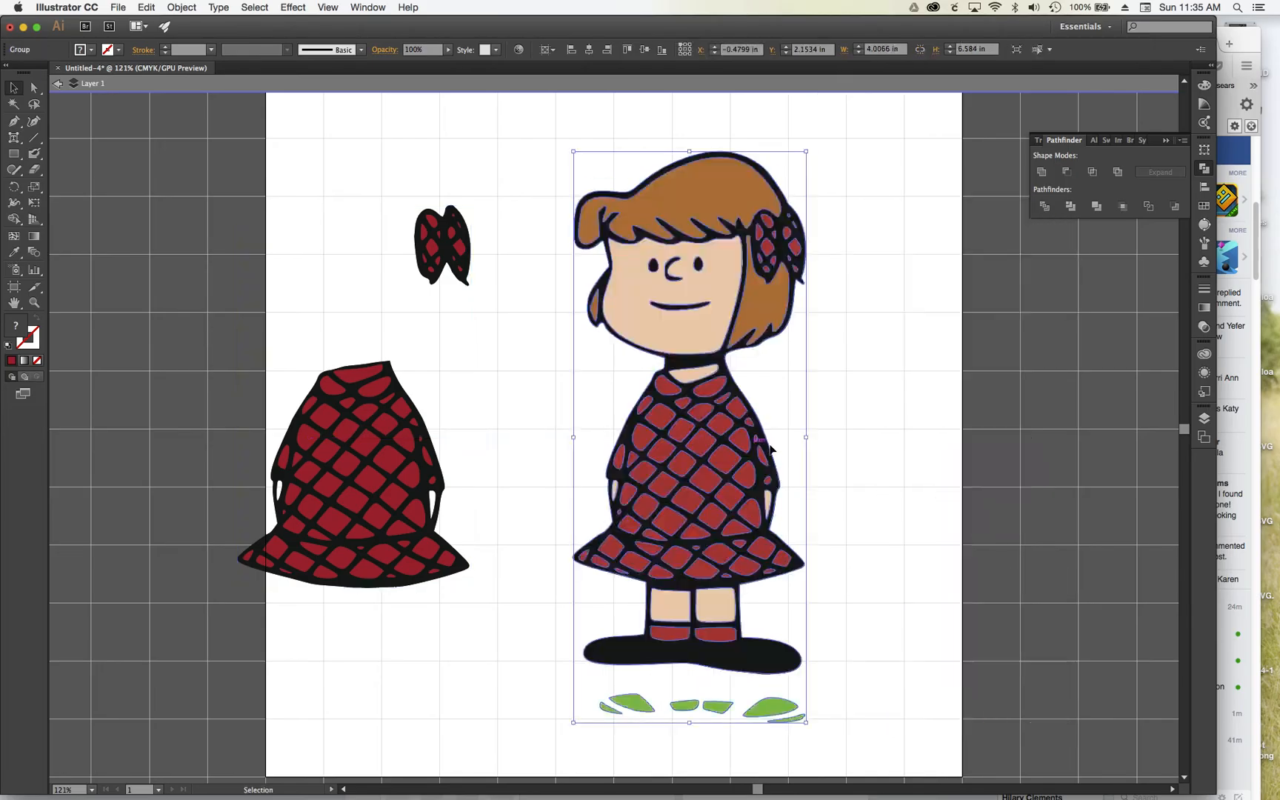
Step: Pull the solid black silhouette out of the girl figure with Direct Selection and place it to the right of the coloured pieces
{"action": "left_click", "coordinate": [32, 87]}
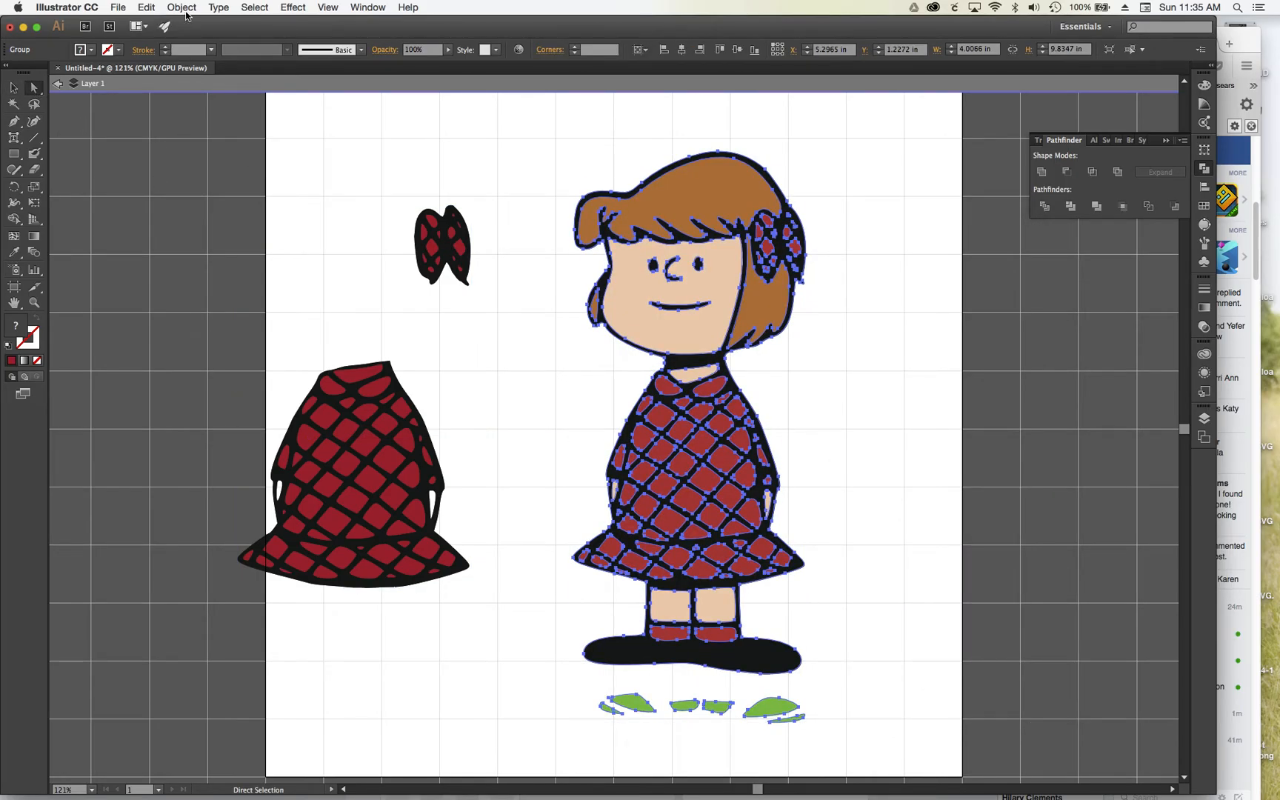
{"action": "left_click", "coordinate": [182, 8]}
{"action": "left_click", "coordinate": [380, 180]}
{"action": "left_click", "coordinate": [378, 181]}
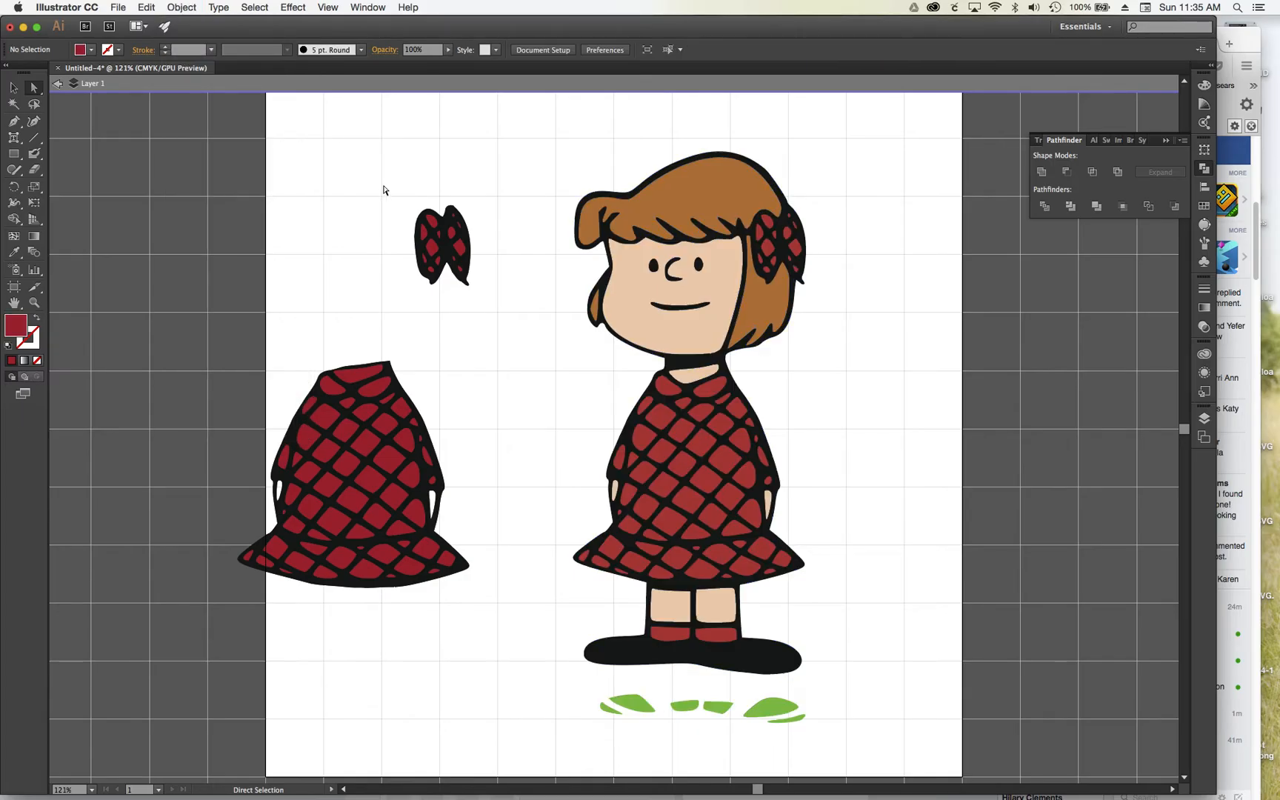
{"action": "left_click_drag", "start_coordinate": [619, 657], "coordinate": [905, 642]}
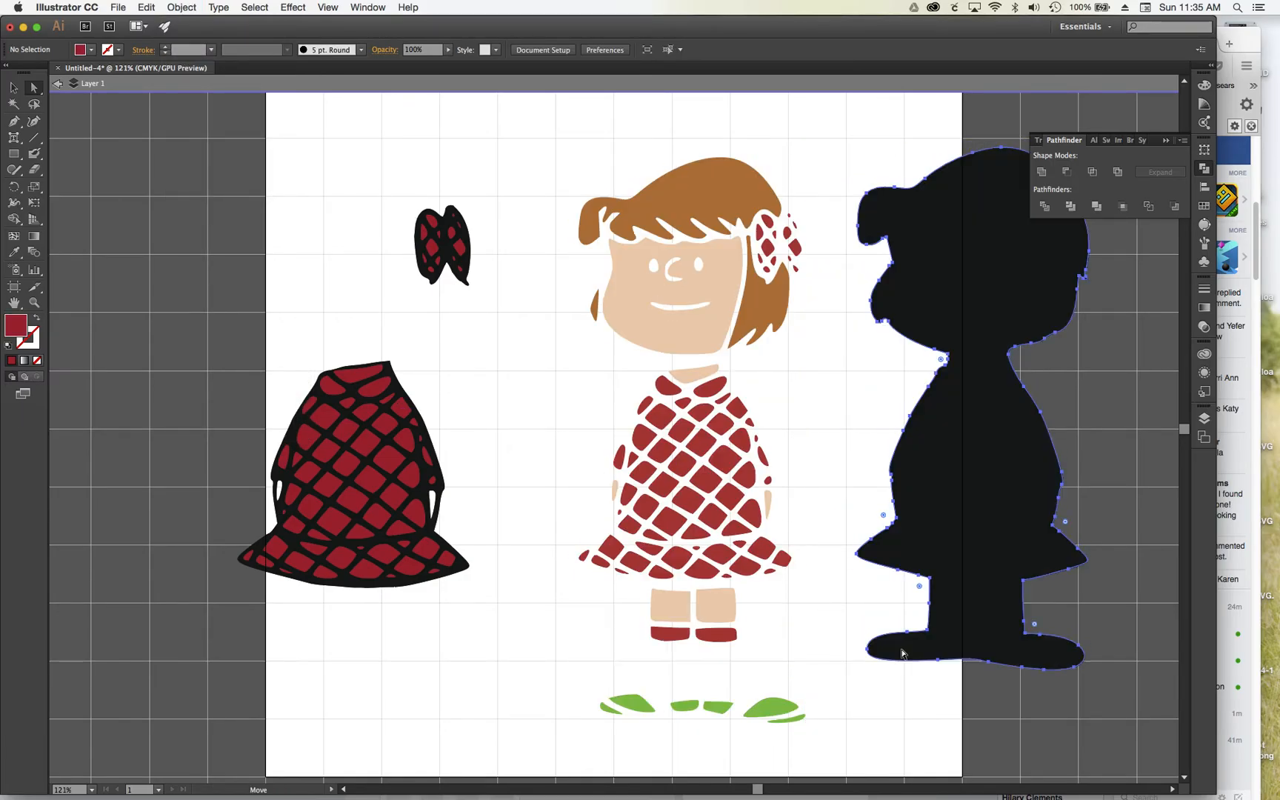
Step: Delete all the small red pieces of the hair bow from the coloured girl figure
{"action": "left_click", "coordinate": [789, 215]}
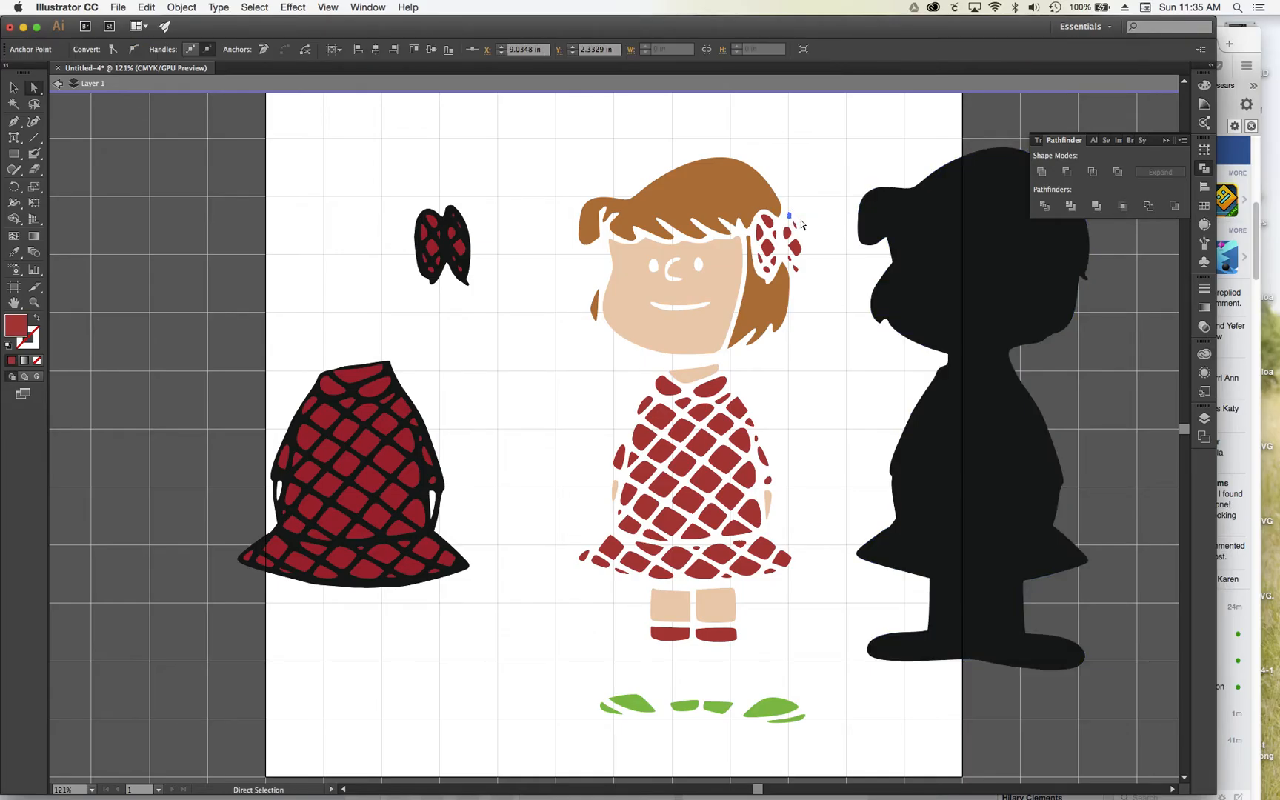
{"action": "left_click", "coordinate": [801, 225]}
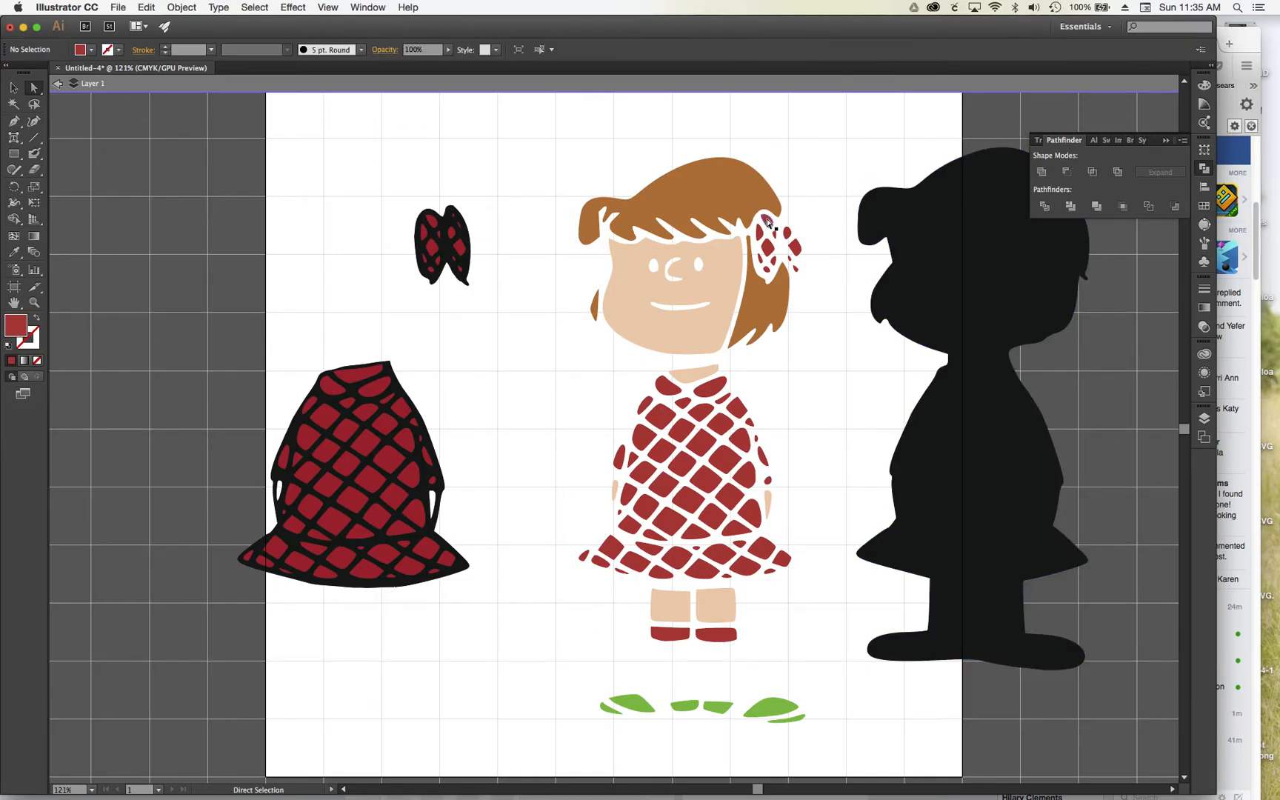
{"action": "left_click", "coordinate": [768, 221]}
{"action": "left_click", "coordinate": [763, 221]}
{"action": "left_click", "coordinate": [794, 249]}
{"action": "key", "text": "Delete"}
{"action": "left_click", "coordinate": [768, 269]}
{"action": "key", "text": "Delete"}
{"action": "left_click", "coordinate": [795, 268]}
{"action": "key", "text": "Delete"}
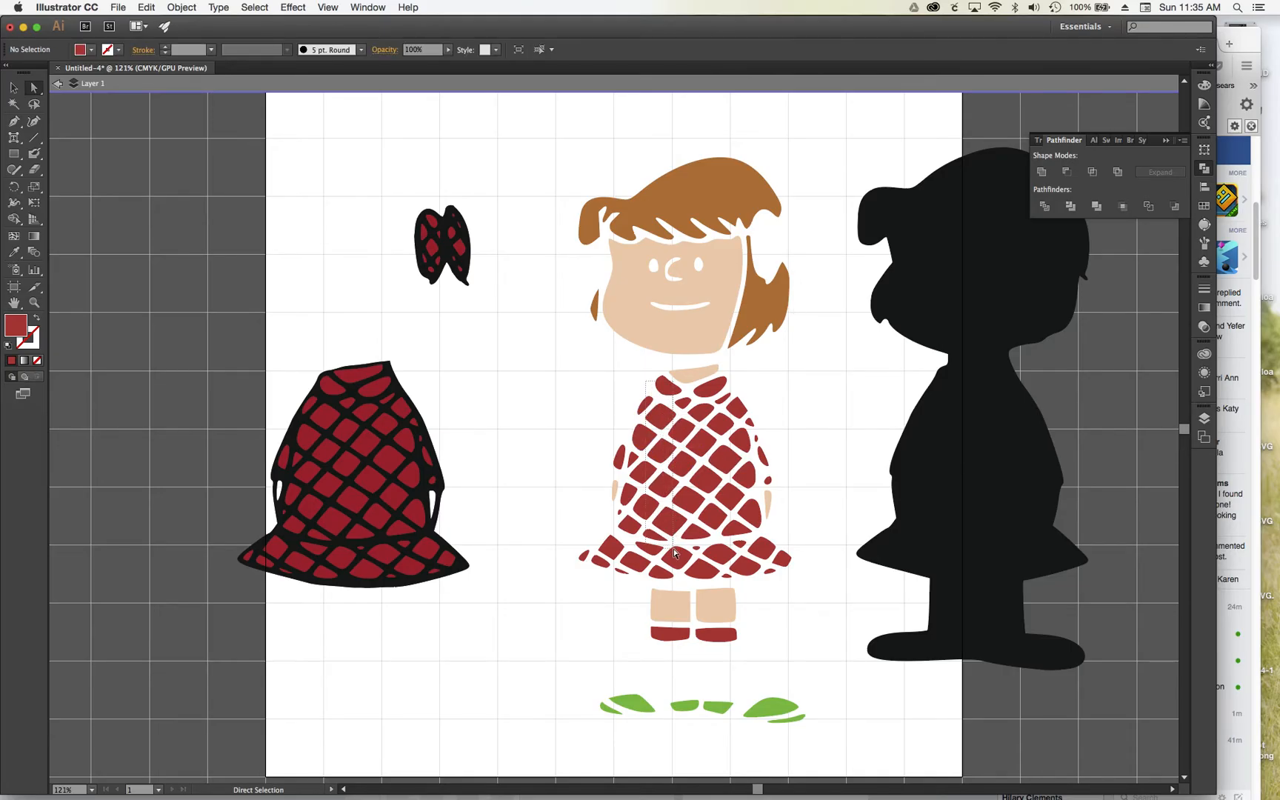
Step: Delete the red plaid pieces in the middle of the coloured figure's dress in two batches
{"action": "left_click", "coordinate": [677, 580]}
{"action": "key", "text": "Delete"}
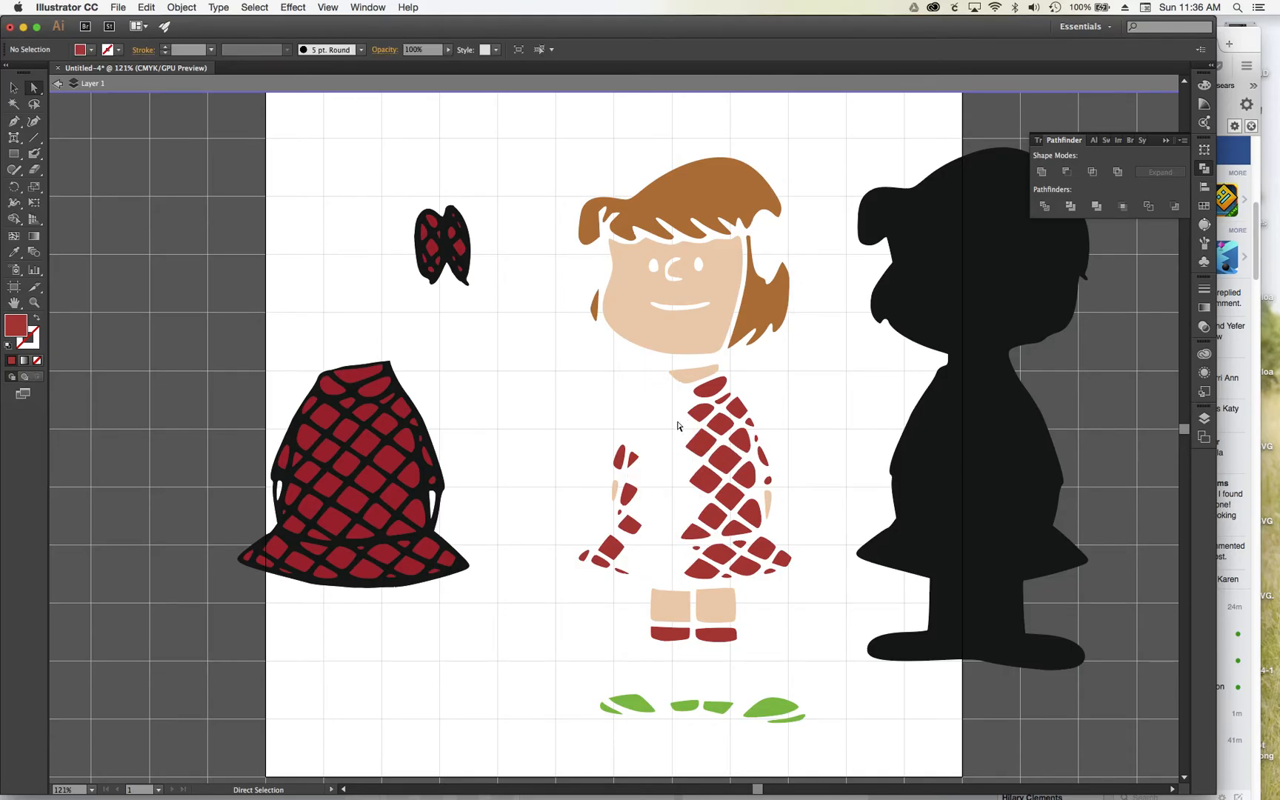
{"action": "left_click_drag", "start_coordinate": [711, 407], "coordinate": [756, 587]}
{"action": "key", "text": "Delete"}
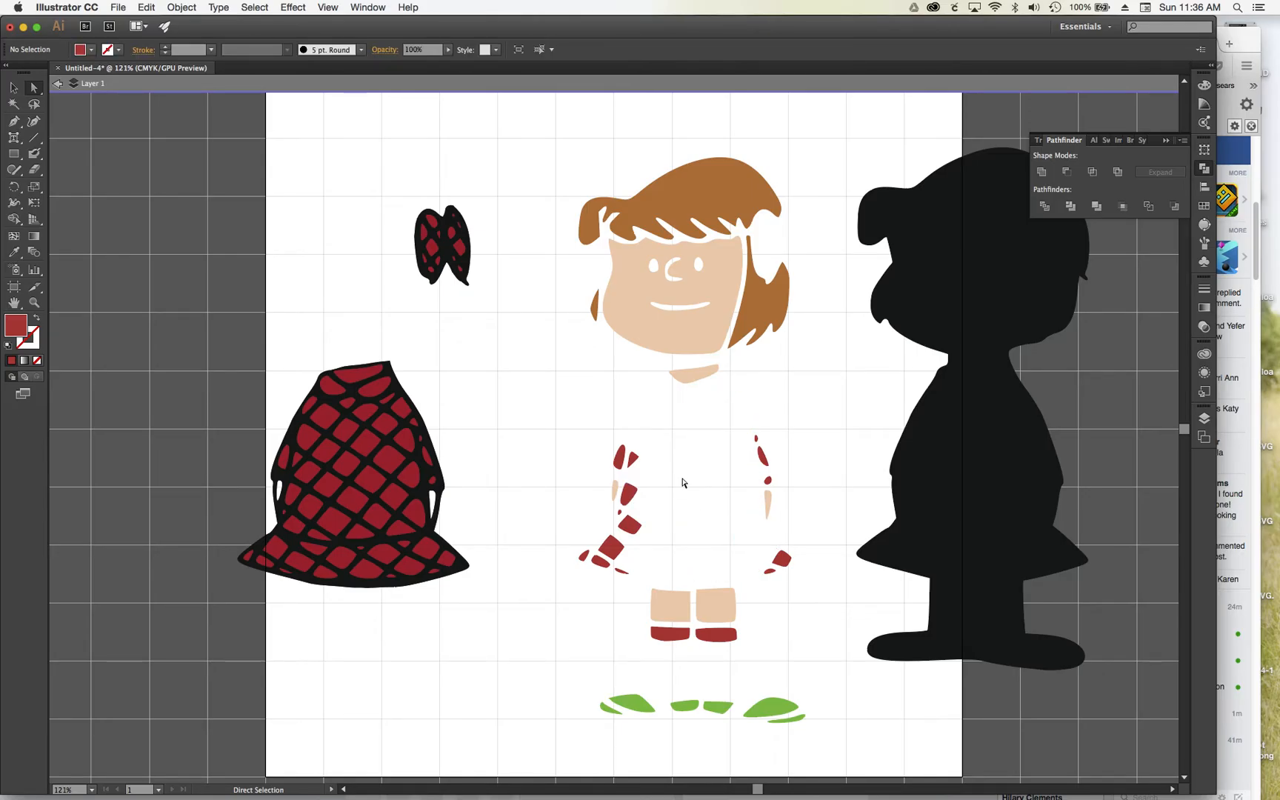
Step: Select all remaining shapes on the figure with the same red fill colour, shoes included, and delete them
{"action": "left_click", "coordinate": [629, 493]}
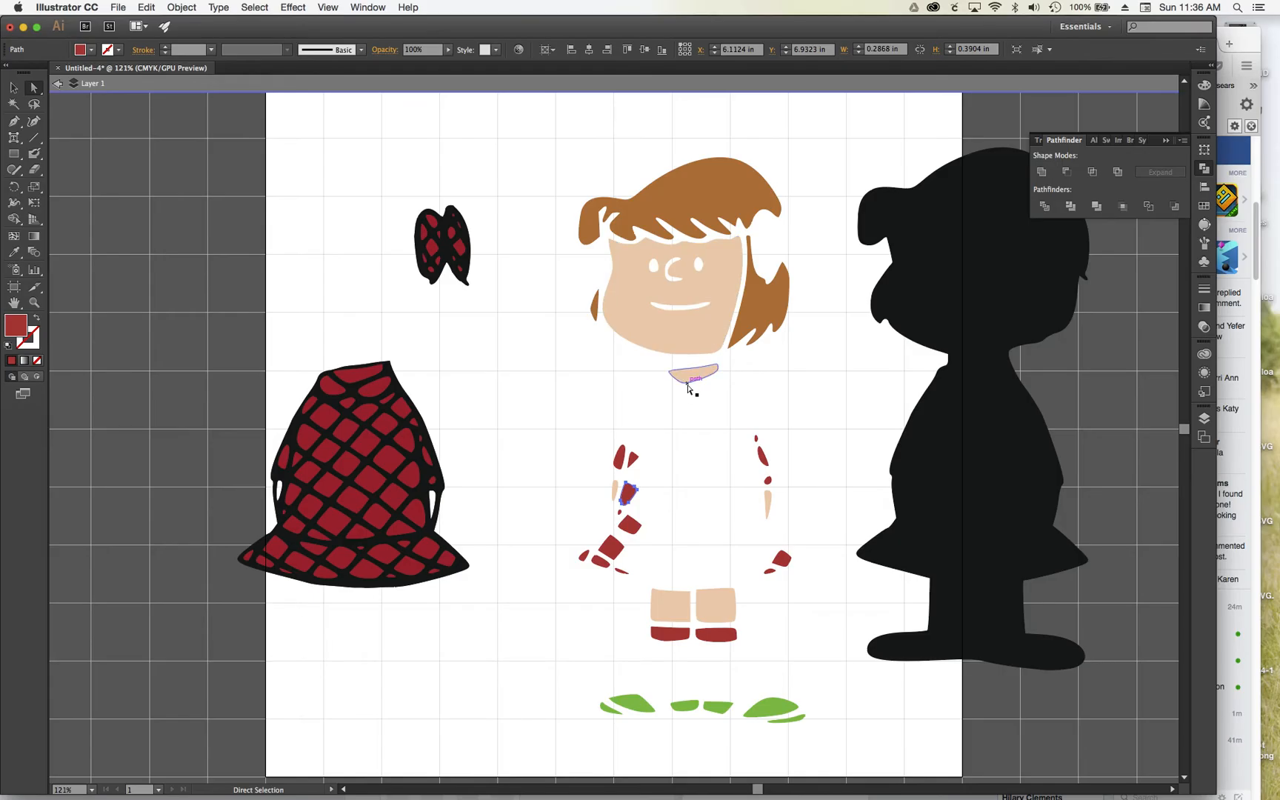
{"action": "left_click", "coordinate": [256, 7]}
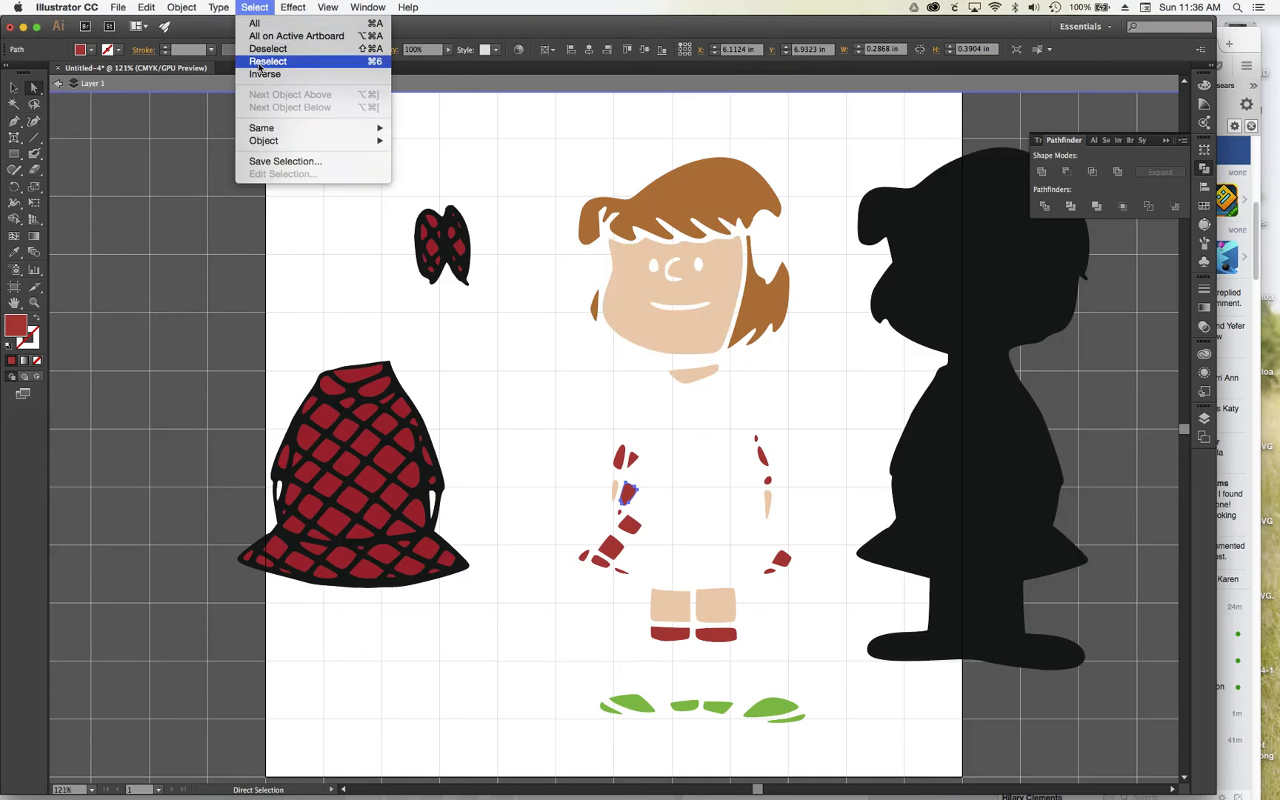
{"action": "mouse_move", "coordinate": [261, 128]}
{"action": "left_click", "coordinate": [428, 179]}
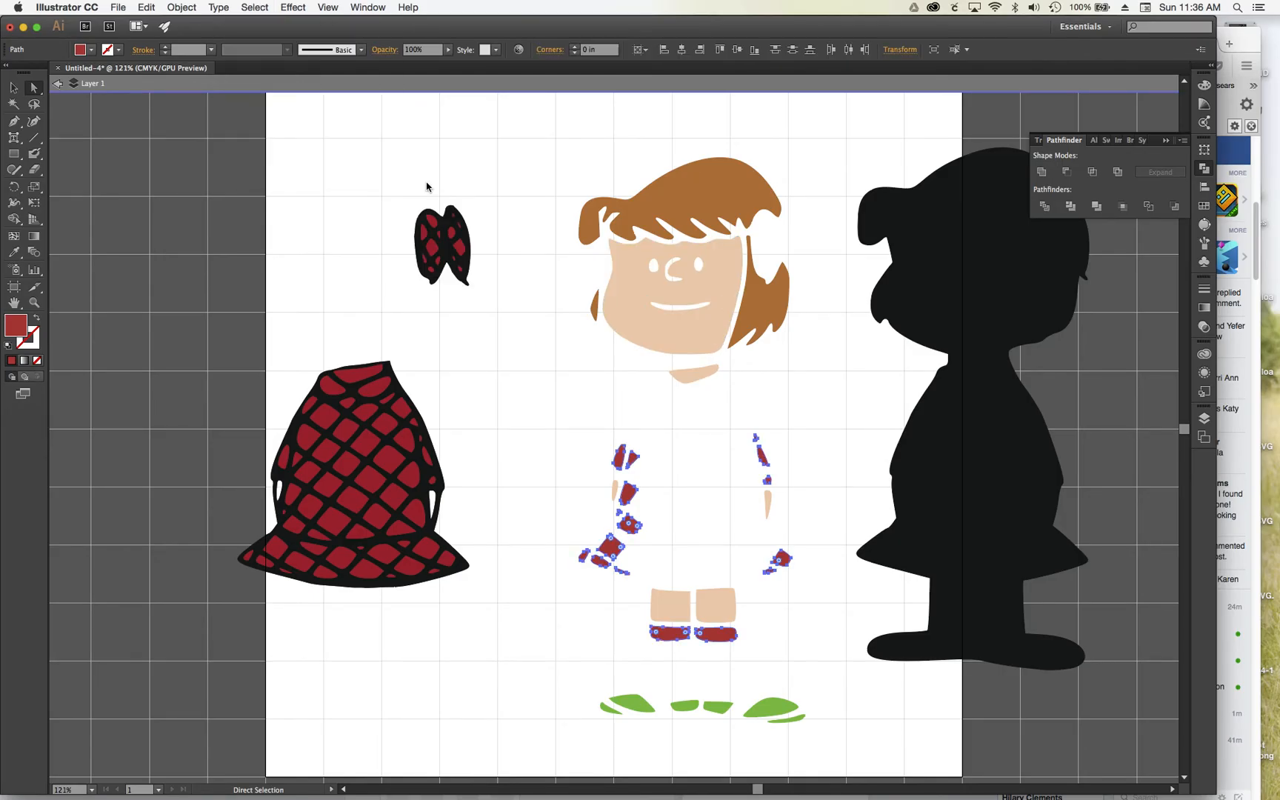
{"action": "key", "text": "Delete"}
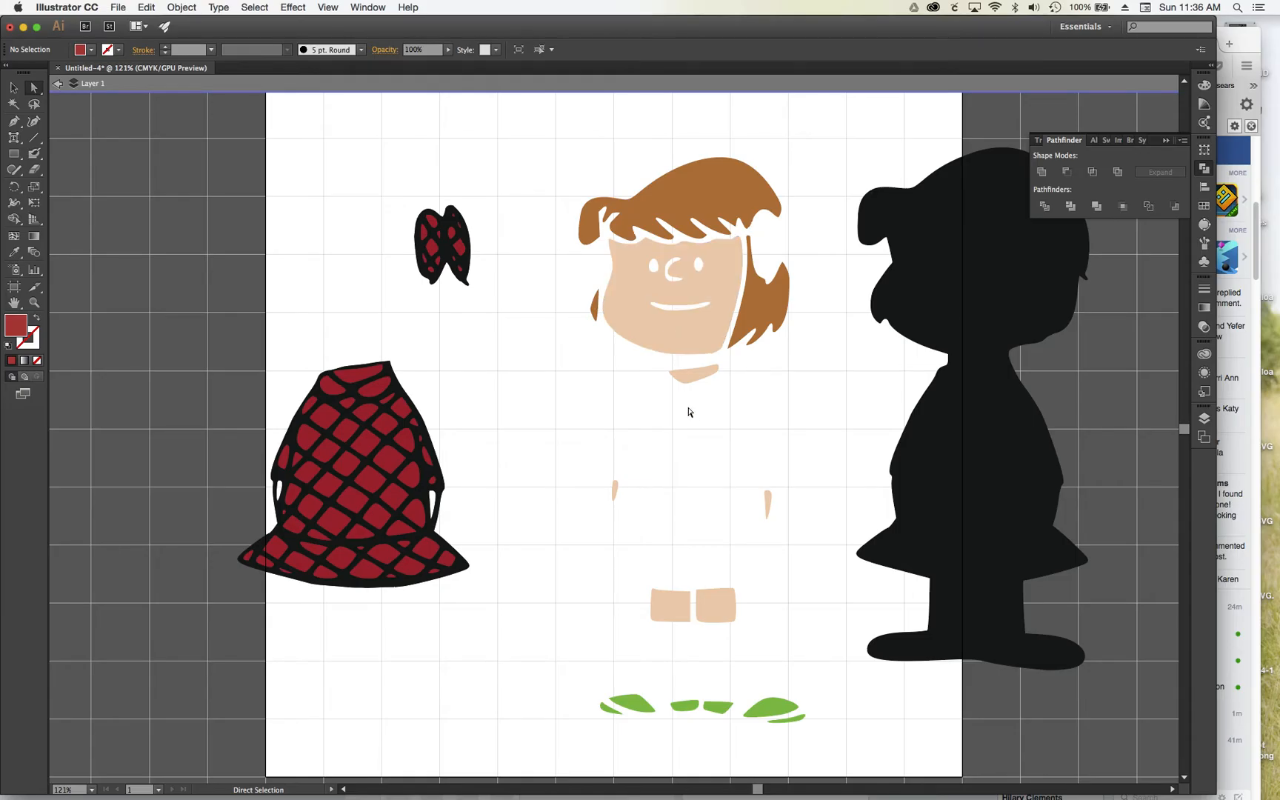
Step: Ungroup the figure from the black silhouette and move the silhouette behind the coloured face, hair and legs
{"action": "left_click", "coordinate": [13, 87]}
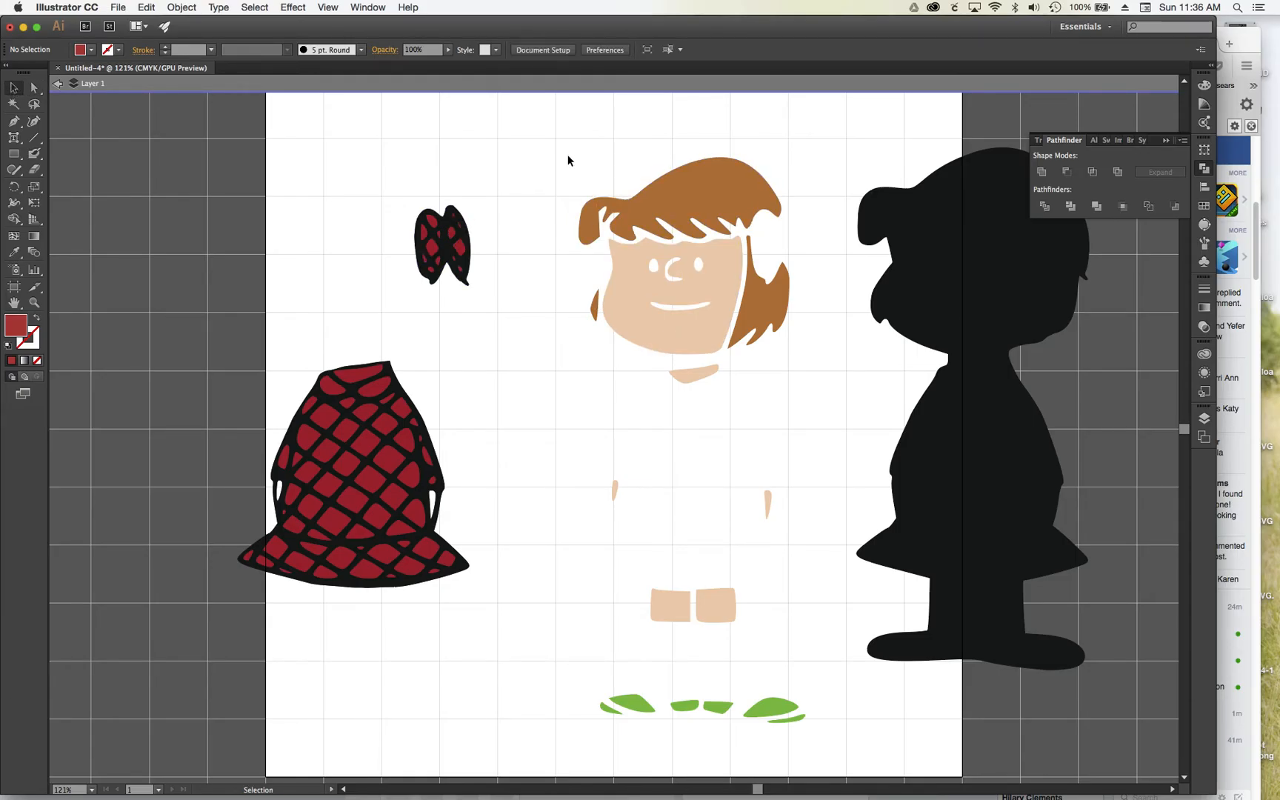
{"action": "left_click", "coordinate": [989, 252]}
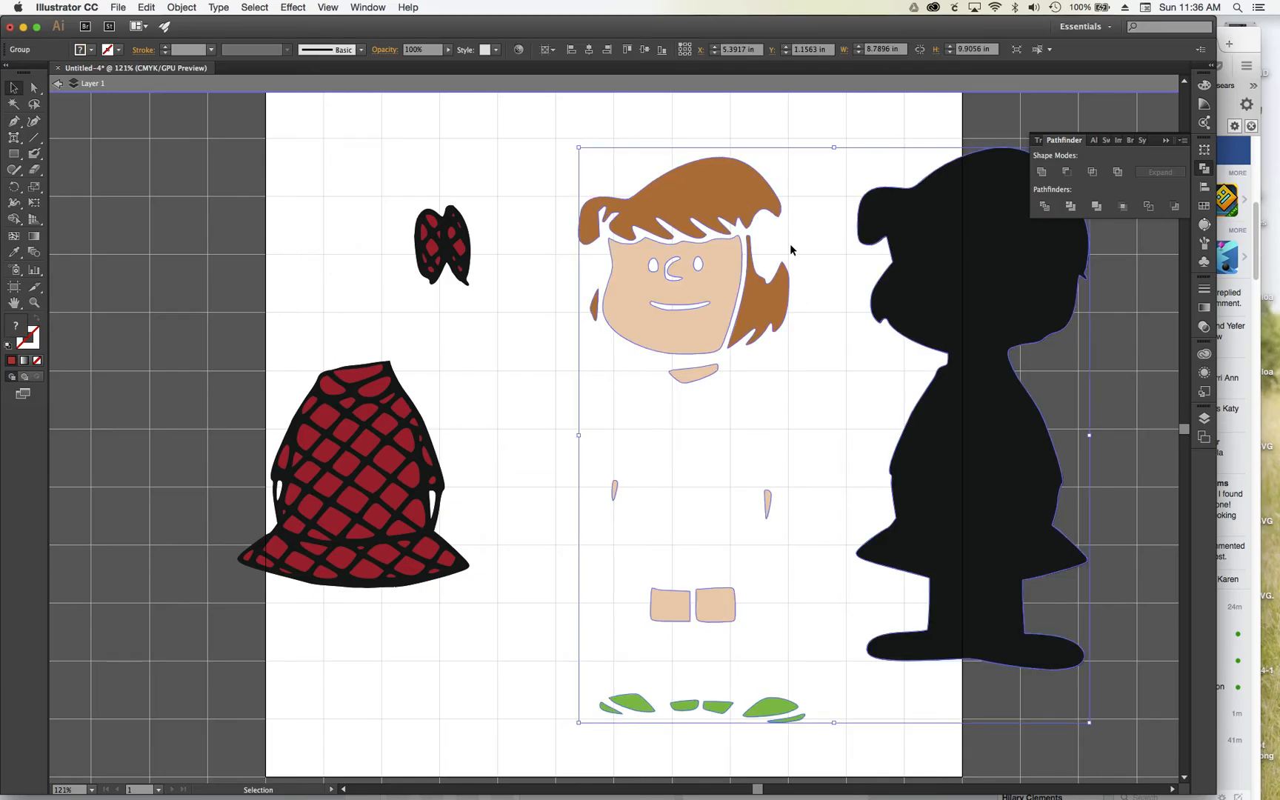
{"action": "left_click", "coordinate": [197, 7]}
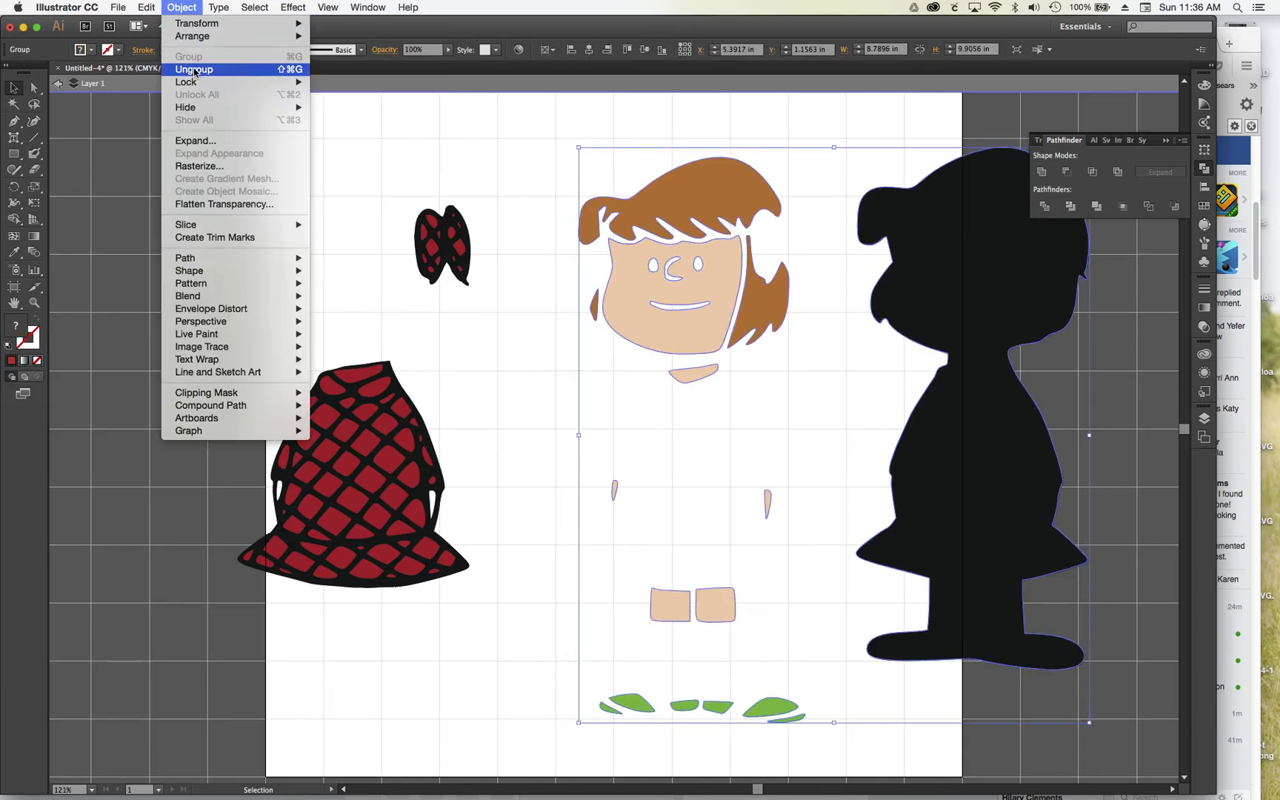
{"action": "left_click", "coordinate": [491, 141]}
{"action": "left_click_drag", "start_coordinate": [1021, 264], "coordinate": [727, 263]}
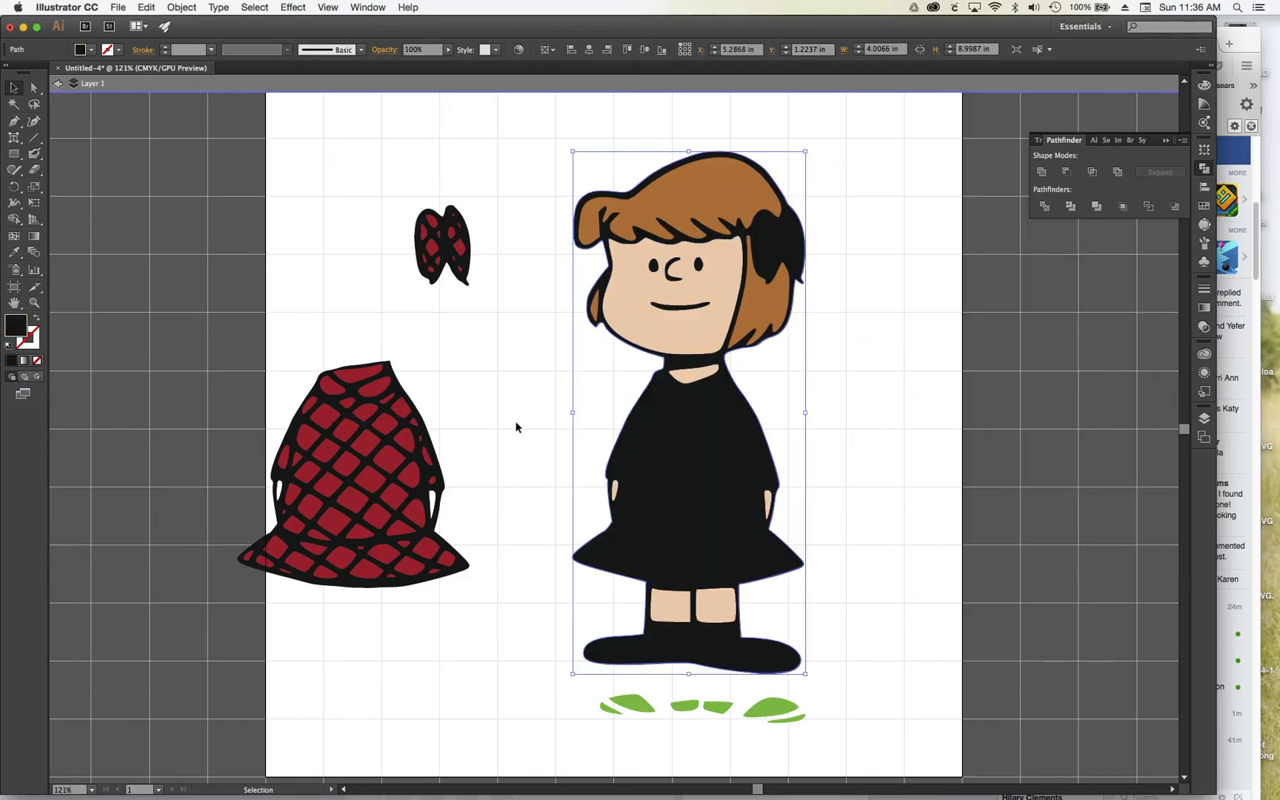
Step: Move the layered plaid dress and bow onto the silhouette and bring them to the front
{"action": "left_click_drag", "start_coordinate": [318, 310], "coordinate": [482, 602]}
{"action": "left_click_drag", "start_coordinate": [383, 467], "coordinate": [706, 466]}
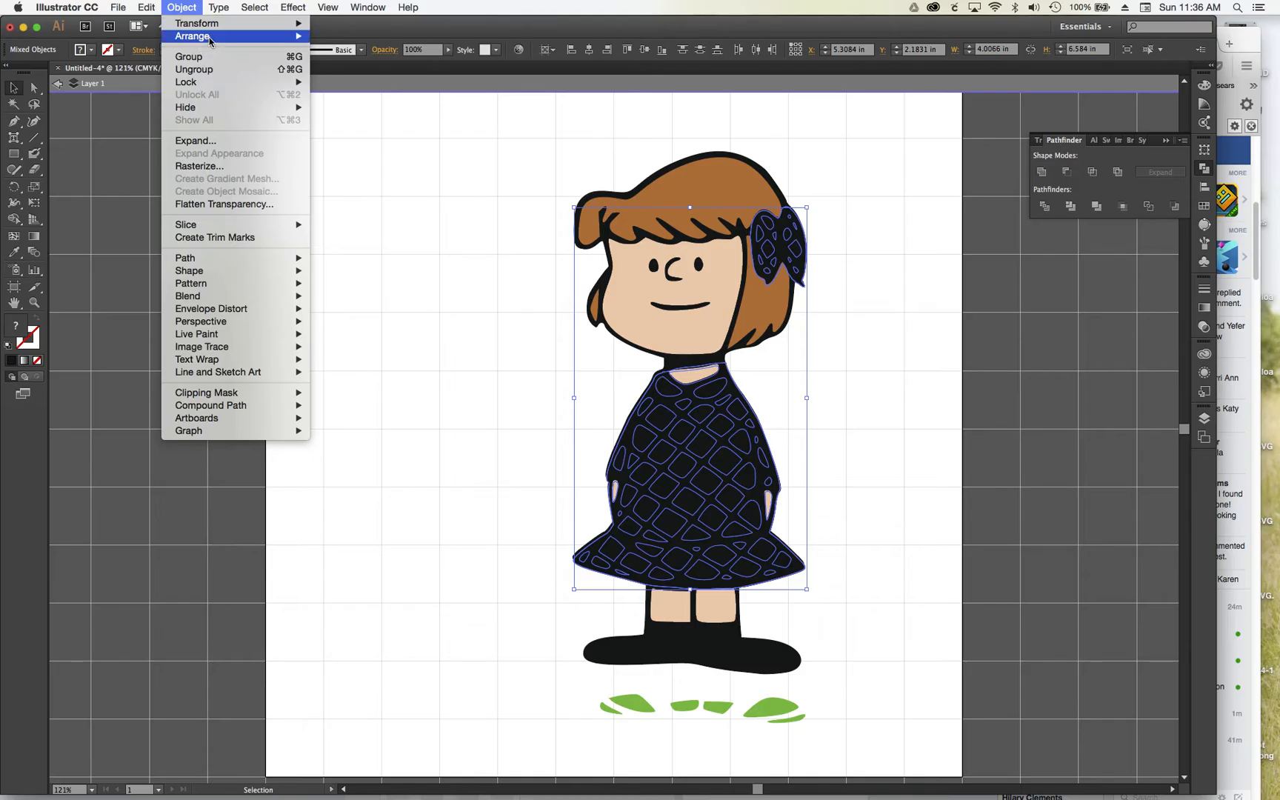
{"action": "mouse_move", "coordinate": [212, 38]}
{"action": "left_click", "coordinate": [353, 42]}
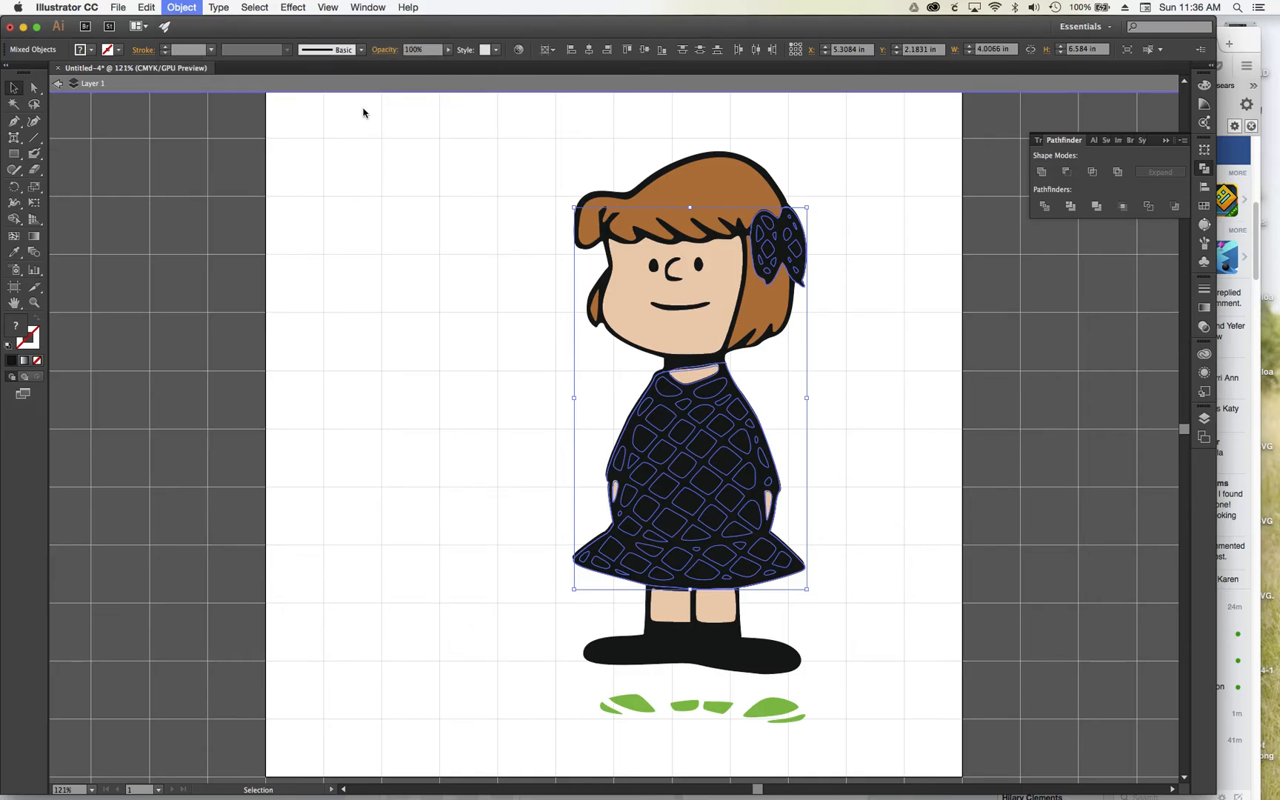
{"action": "left_click", "coordinate": [513, 273]}
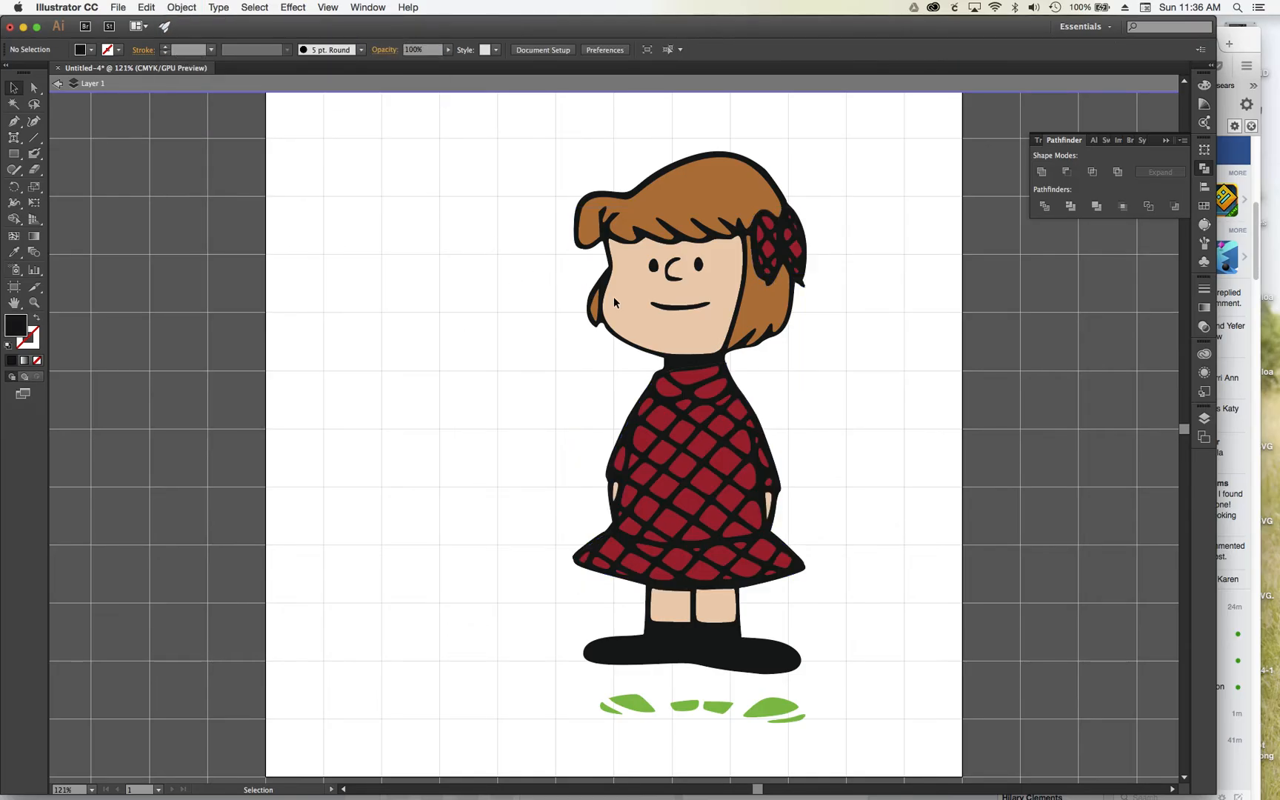
Step: Examine up close how the red dress shape lines up with the silhouette around the neck and sides
{"action": "left_click", "coordinate": [695, 382]}
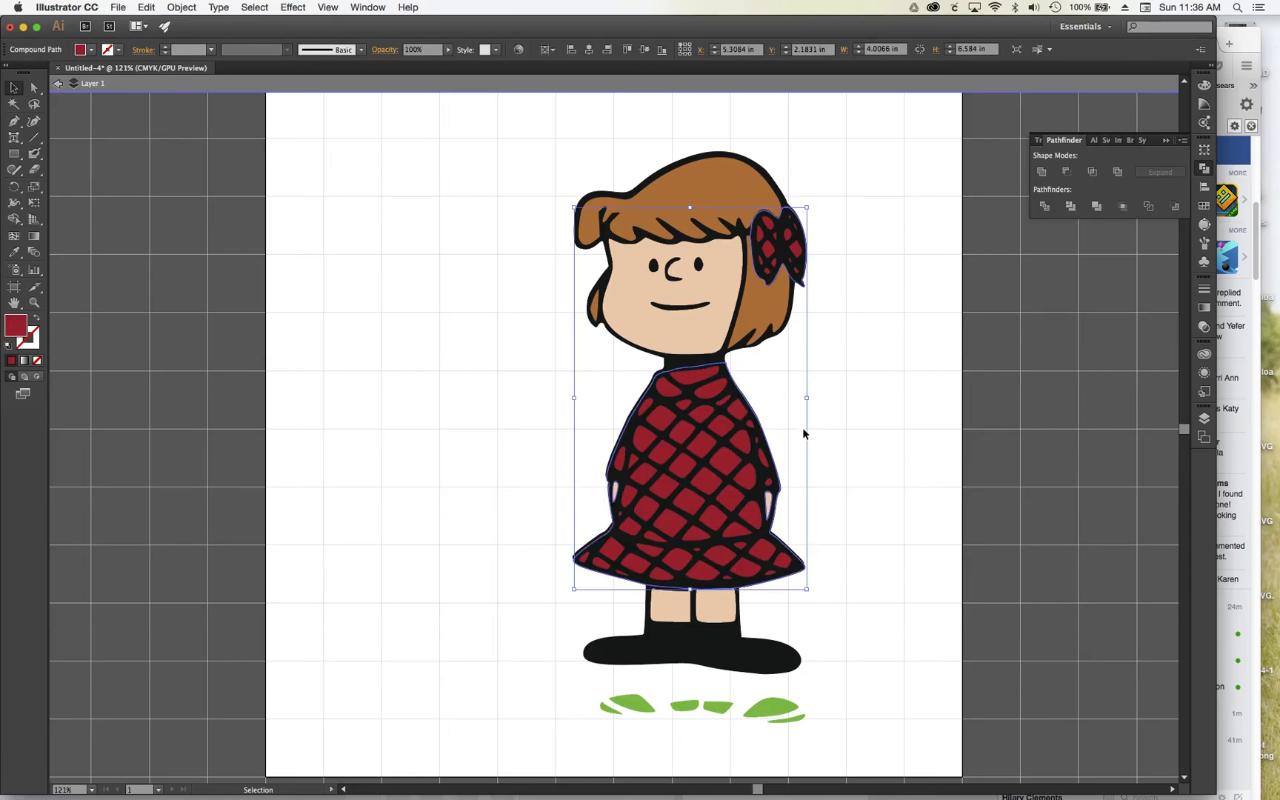
{"action": "key", "text": "a"}
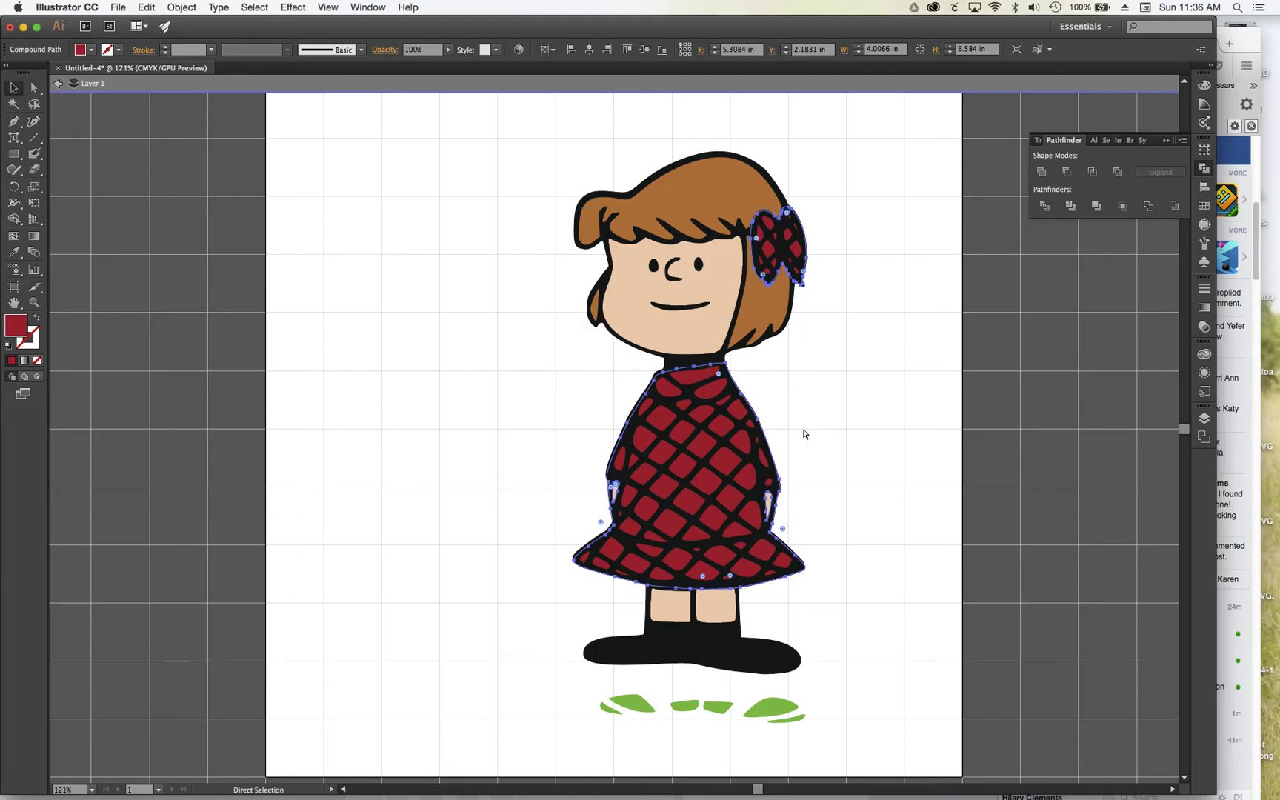
{"action": "key", "text": "super+equal"}
{"action": "key", "text": "super+equal"}
{"action": "key", "text": "super+equal"}
{"action": "key", "text": "v"}
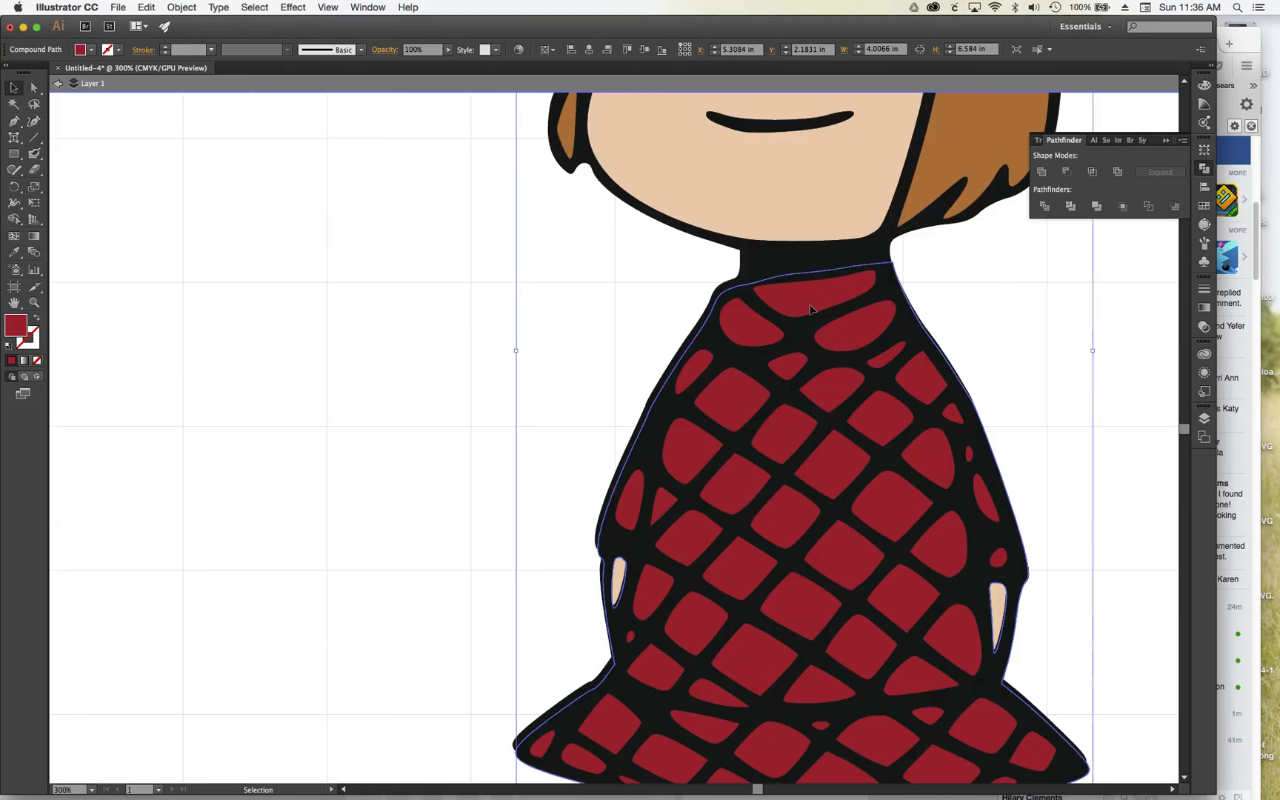
{"action": "left_click", "coordinate": [34, 87]}
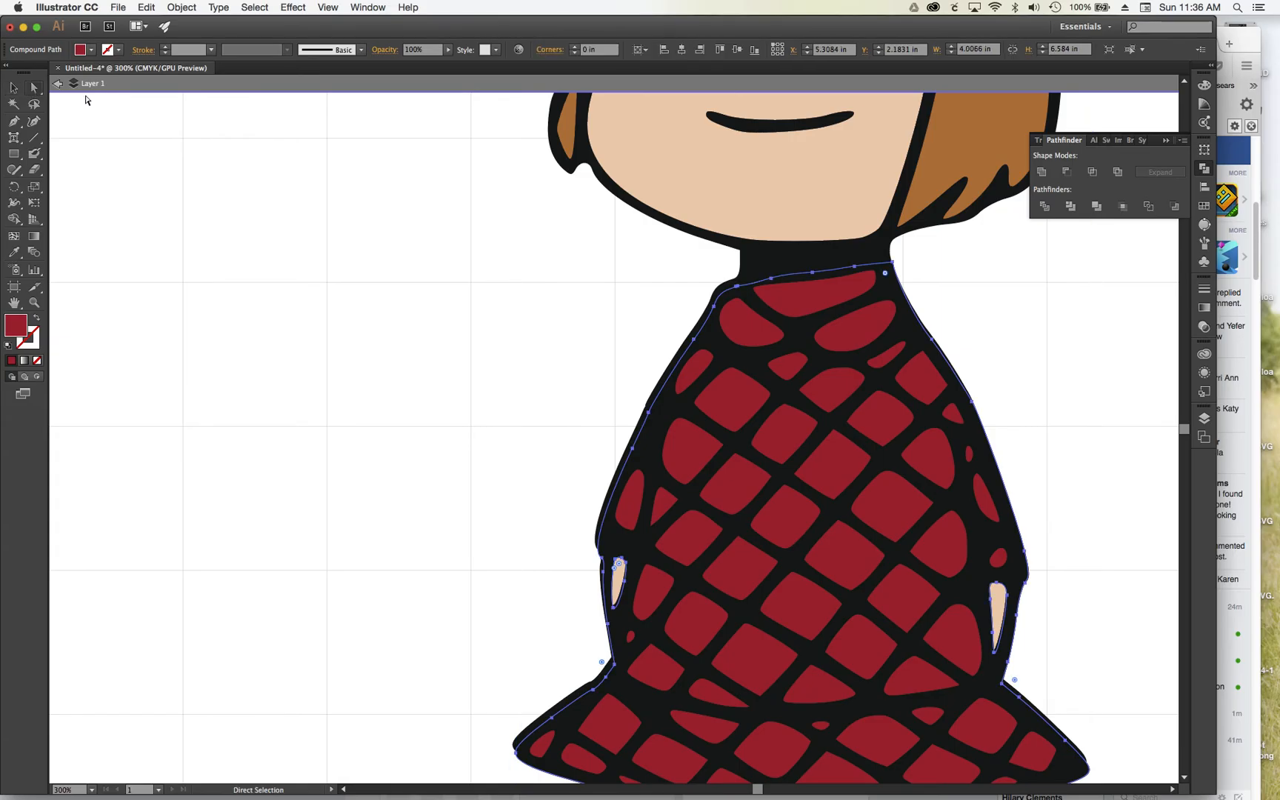
{"action": "left_click", "coordinate": [295, 162]}
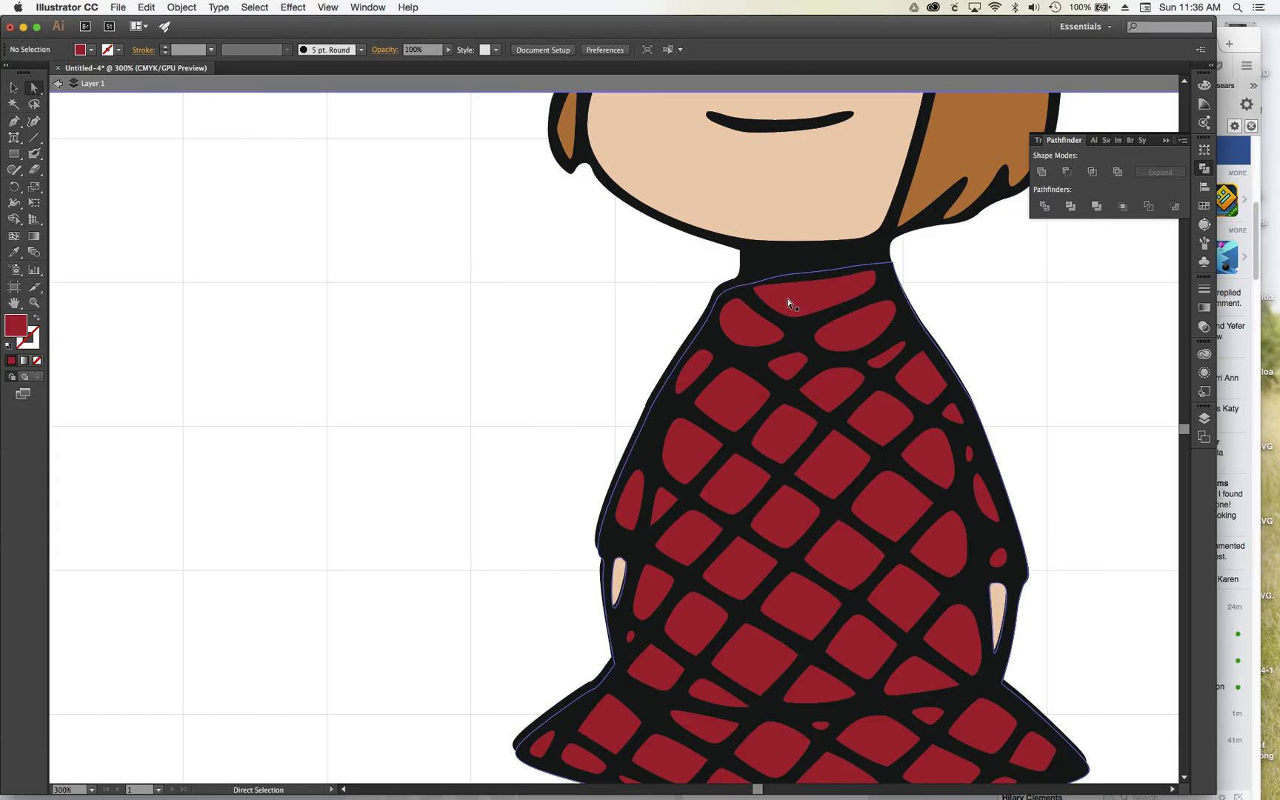
{"action": "left_click", "coordinate": [789, 301]}
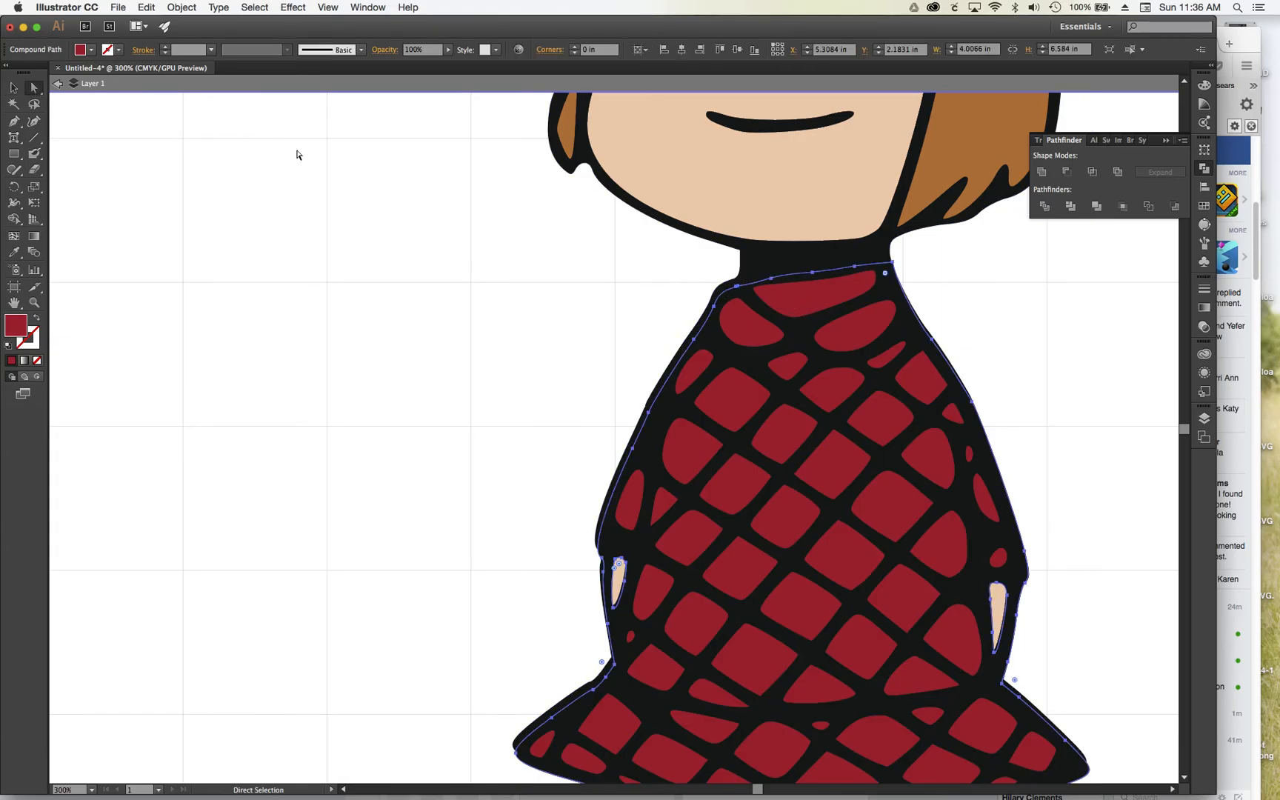
{"action": "left_click", "coordinate": [13, 88]}
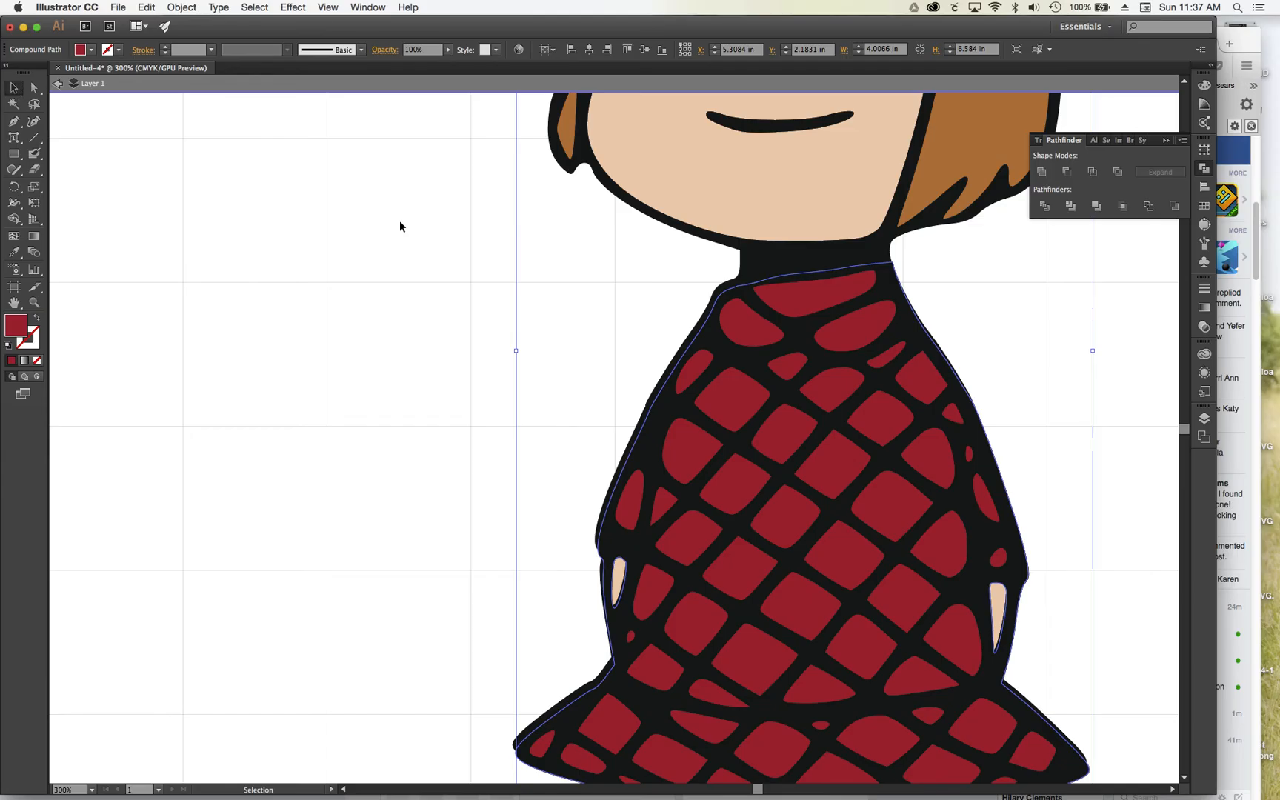
Step: Select the black plaid outlines together with the red dress and nudge both up and left to match the silhouette's edges
{"action": "left_click", "coordinate": [734, 361]}
{"action": "left_click", "coordinate": [1012, 359]}
{"action": "left_click", "coordinate": [707, 349]}
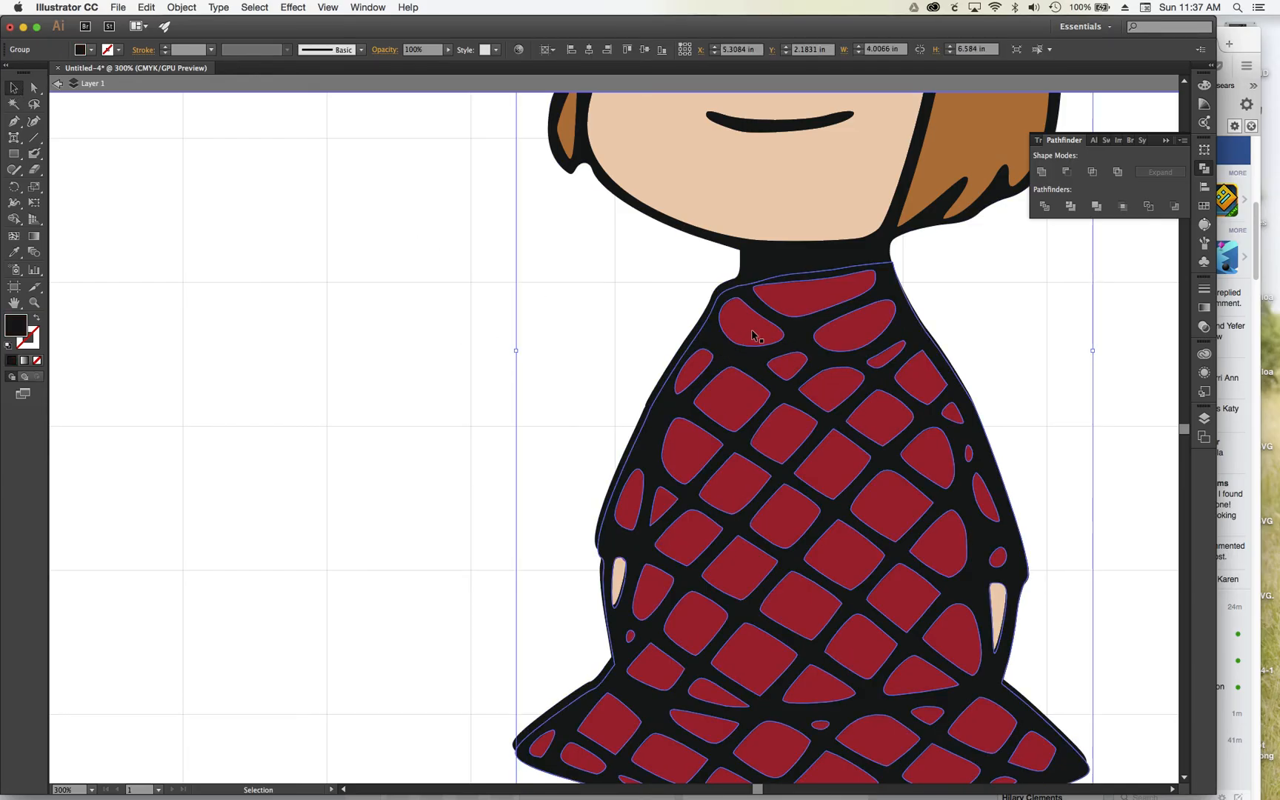
{"action": "left_click", "coordinate": [752, 335], "text": "shift"}
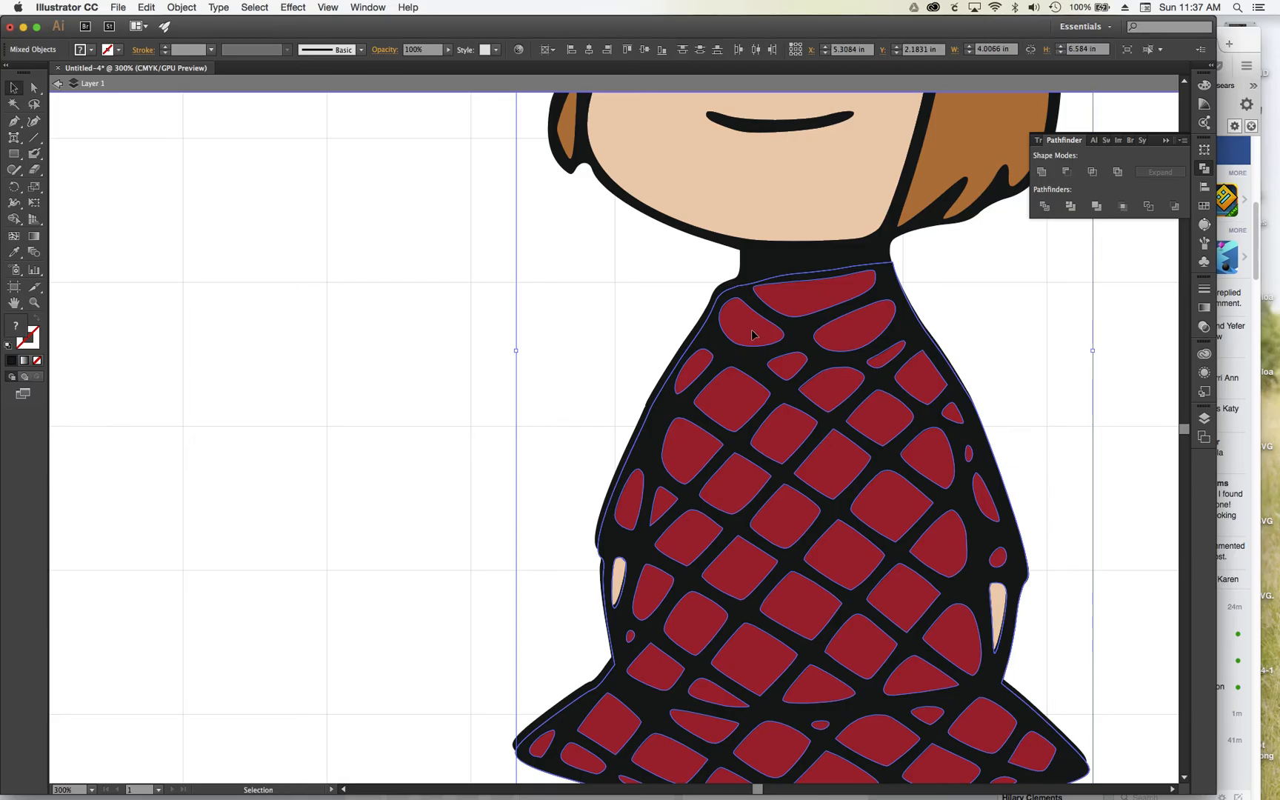
{"action": "key", "text": "Left"}
{"action": "key", "text": "Left"}
{"action": "key", "text": "Up"}
{"action": "key", "text": "Up"}
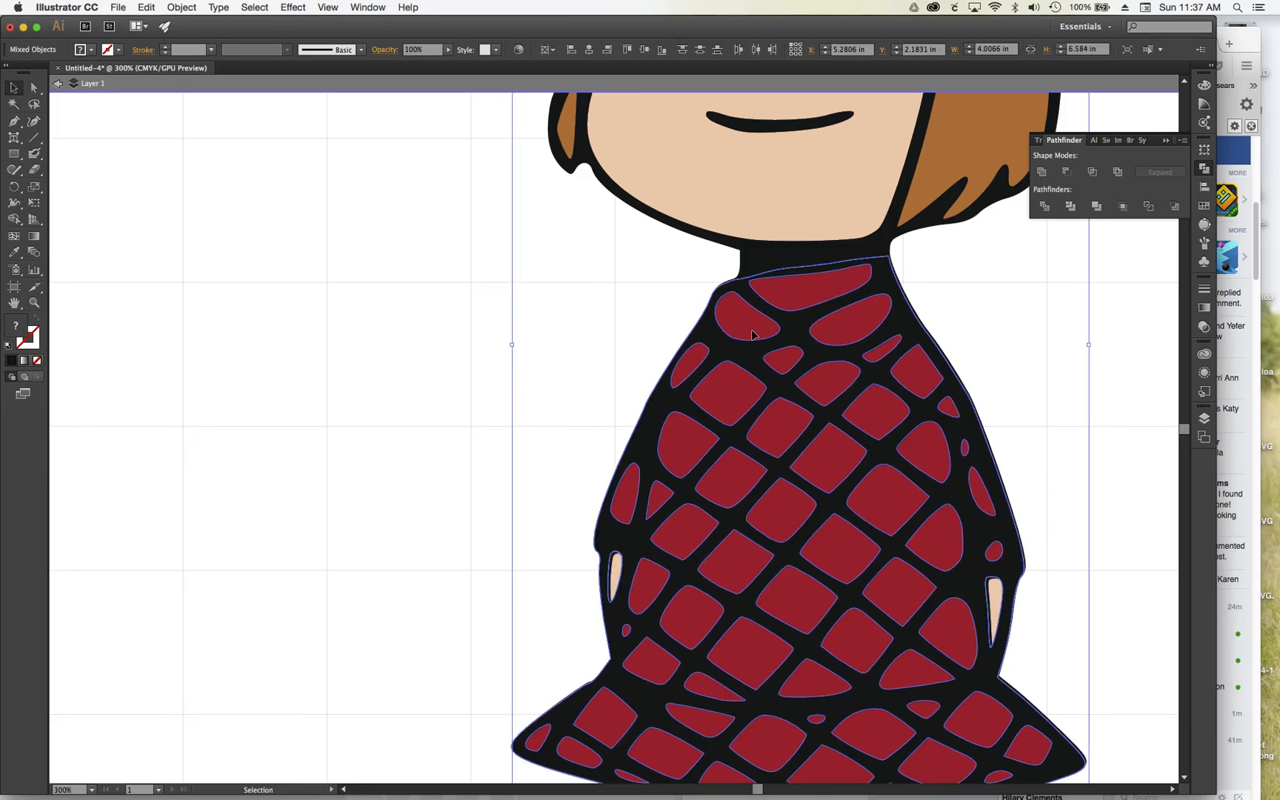
{"action": "key", "text": "Right"}
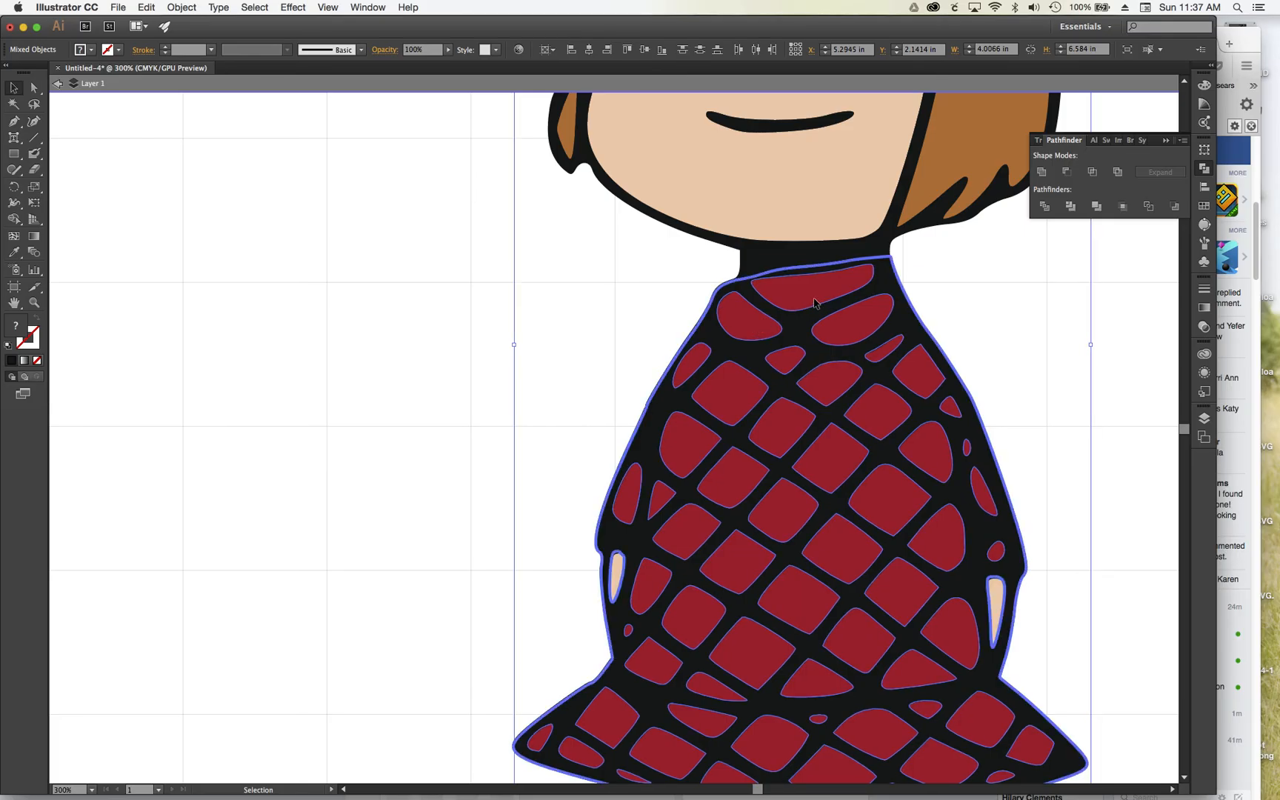
Step: Erase the red dress shape's collar area with a small Eraser brush, leaving a curved neckline below the skin-coloured neck
{"action": "key", "text": "super+8"}
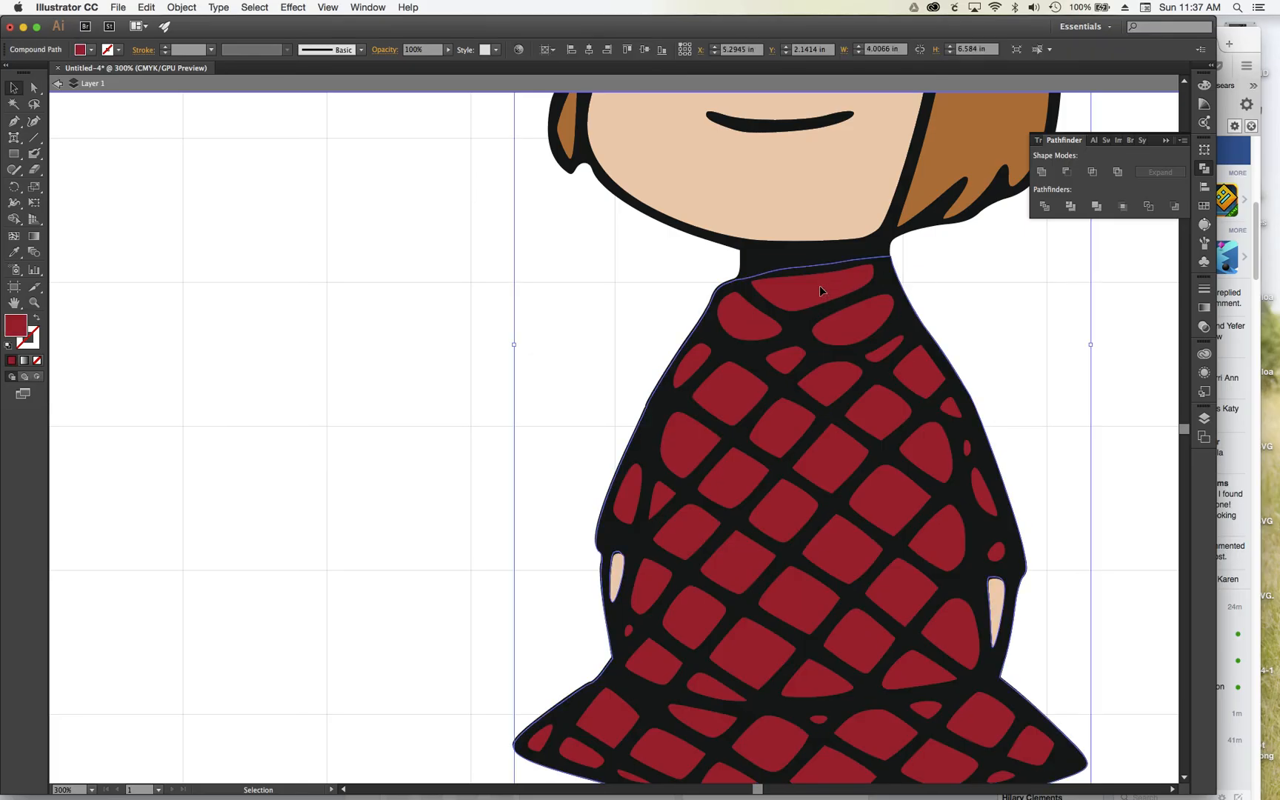
{"action": "left_click", "coordinate": [36, 172]}
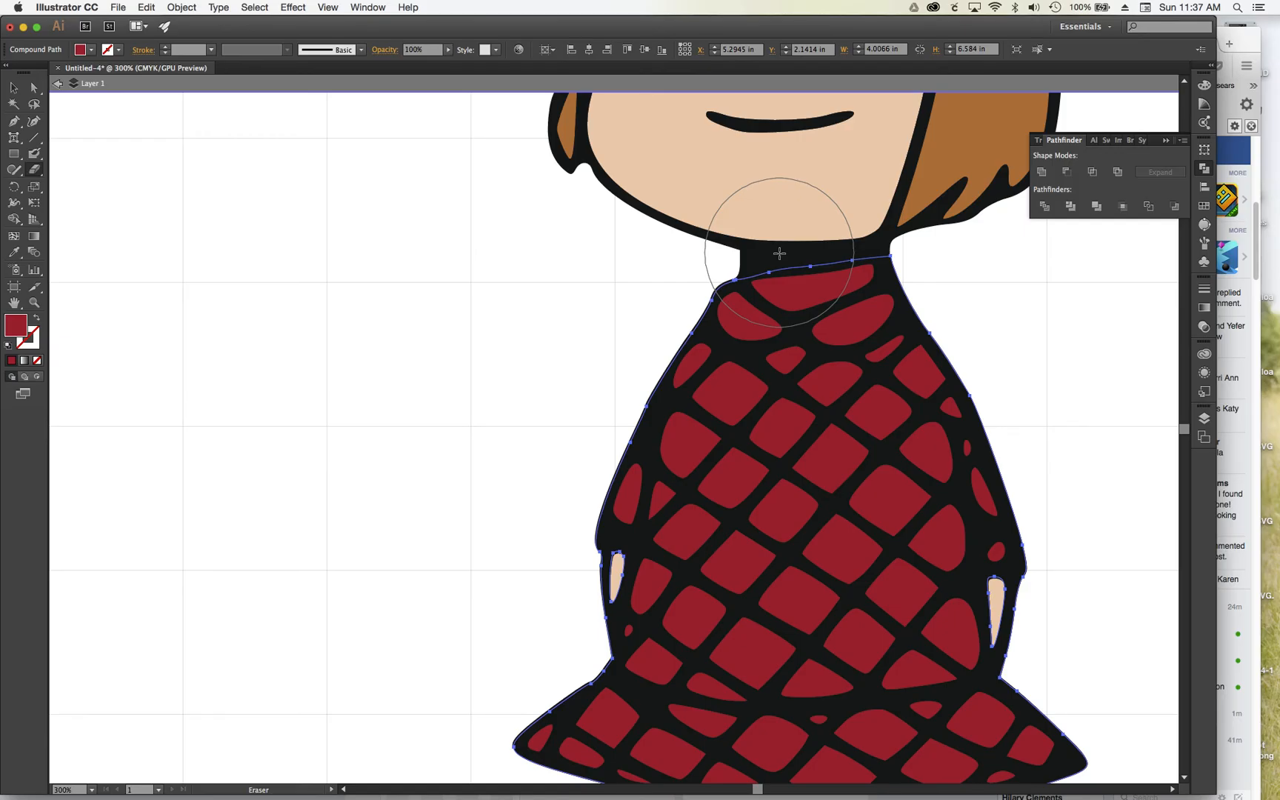
{"action": "key", "text": "bracketleft"}
{"action": "key", "text": "bracketleft"}
{"action": "key", "text": "bracketleft"}
{"action": "key", "text": "bracketleft"}
{"action": "key", "text": "bracketleft"}
{"action": "key", "text": "bracketleft"}
{"action": "key", "text": "bracketleft"}
{"action": "key", "text": "bracketleft"}
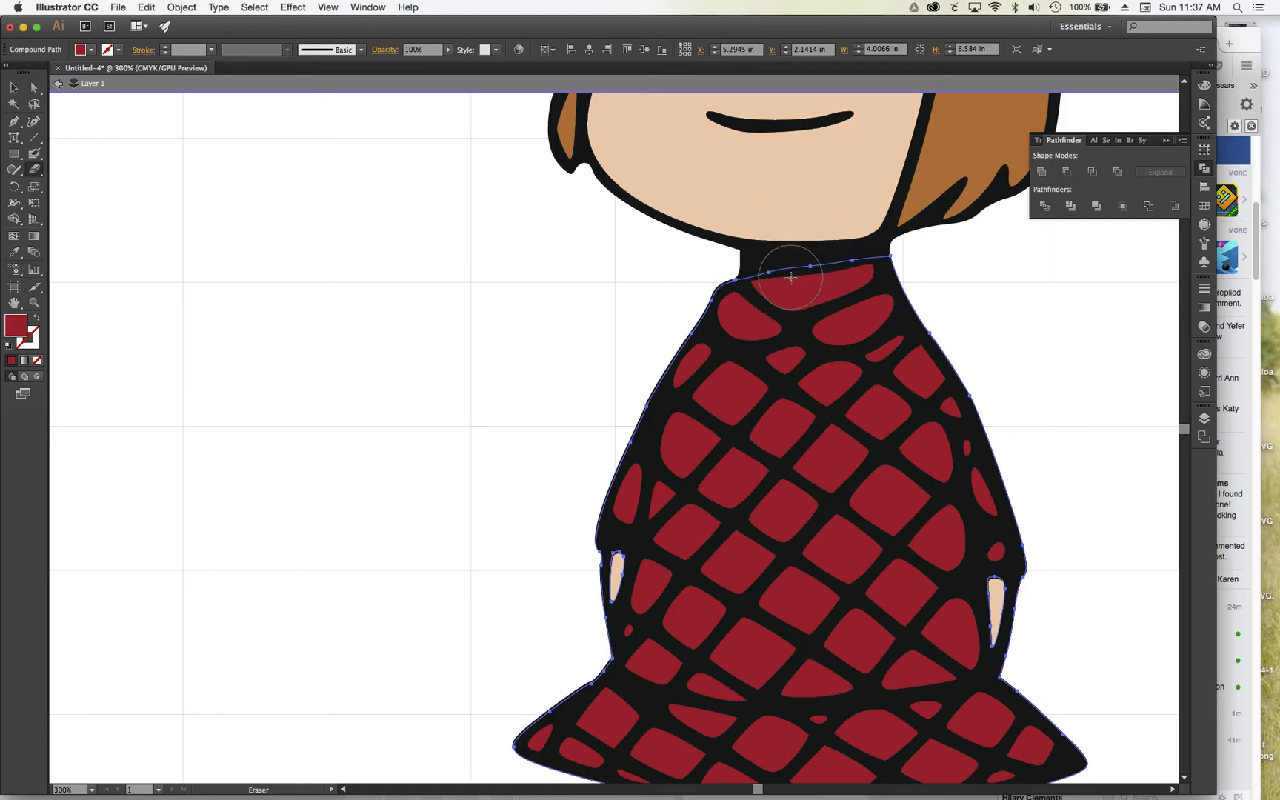
{"action": "key", "text": "bracketleft"}
{"action": "key", "text": "bracketleft"}
{"action": "key", "text": "bracketleft"}
{"action": "key", "text": "bracketleft"}
{"action": "mouse_move", "coordinate": [758, 282]}
{"action": "left_mouse_down"}
{"action": "mouse_move", "coordinate": [817, 300]}
{"action": "mouse_move", "coordinate": [870, 269]}
{"action": "mouse_move", "coordinate": [793, 292]}
{"action": "mouse_move", "coordinate": [769, 283]}
{"action": "mouse_move", "coordinate": [865, 262]}
{"action": "mouse_move", "coordinate": [731, 274]}
{"action": "left_mouse_up"}
{"action": "left_click_drag", "start_coordinate": [855, 268], "coordinate": [889, 256]}
{"action": "mouse_move", "coordinate": [822, 294]}
{"action": "left_mouse_down"}
{"action": "mouse_move", "coordinate": [913, 273]}
{"action": "mouse_move", "coordinate": [687, 270]}
{"action": "mouse_move", "coordinate": [797, 307]}
{"action": "mouse_move", "coordinate": [904, 271]}
{"action": "left_mouse_up"}
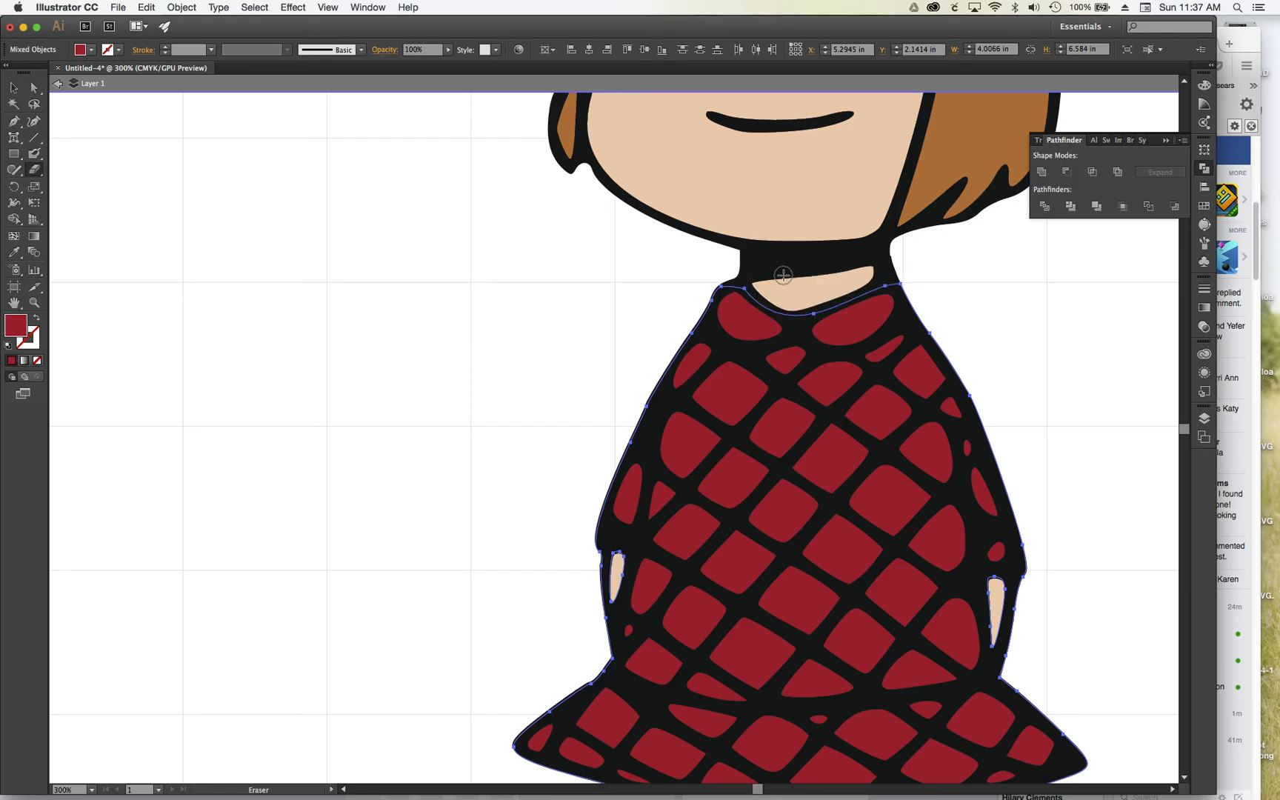
Step: Move the red dress to the left of the figure and the black plaid outlines to the right with Direct Selection
{"action": "left_click", "coordinate": [34, 87]}
{"action": "left_click", "coordinate": [324, 221]}
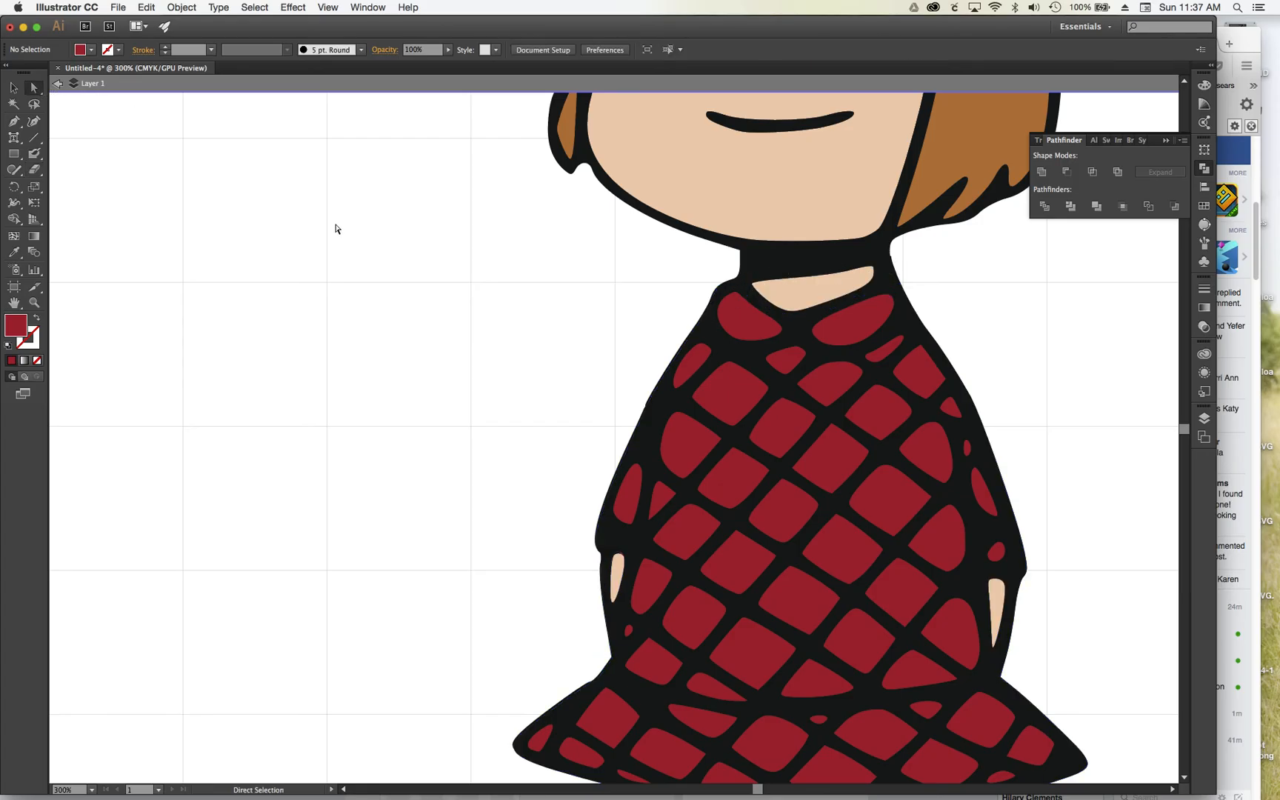
{"action": "left_click_drag", "start_coordinate": [757, 323], "coordinate": [389, 301]}
{"action": "left_click", "coordinate": [765, 375]}
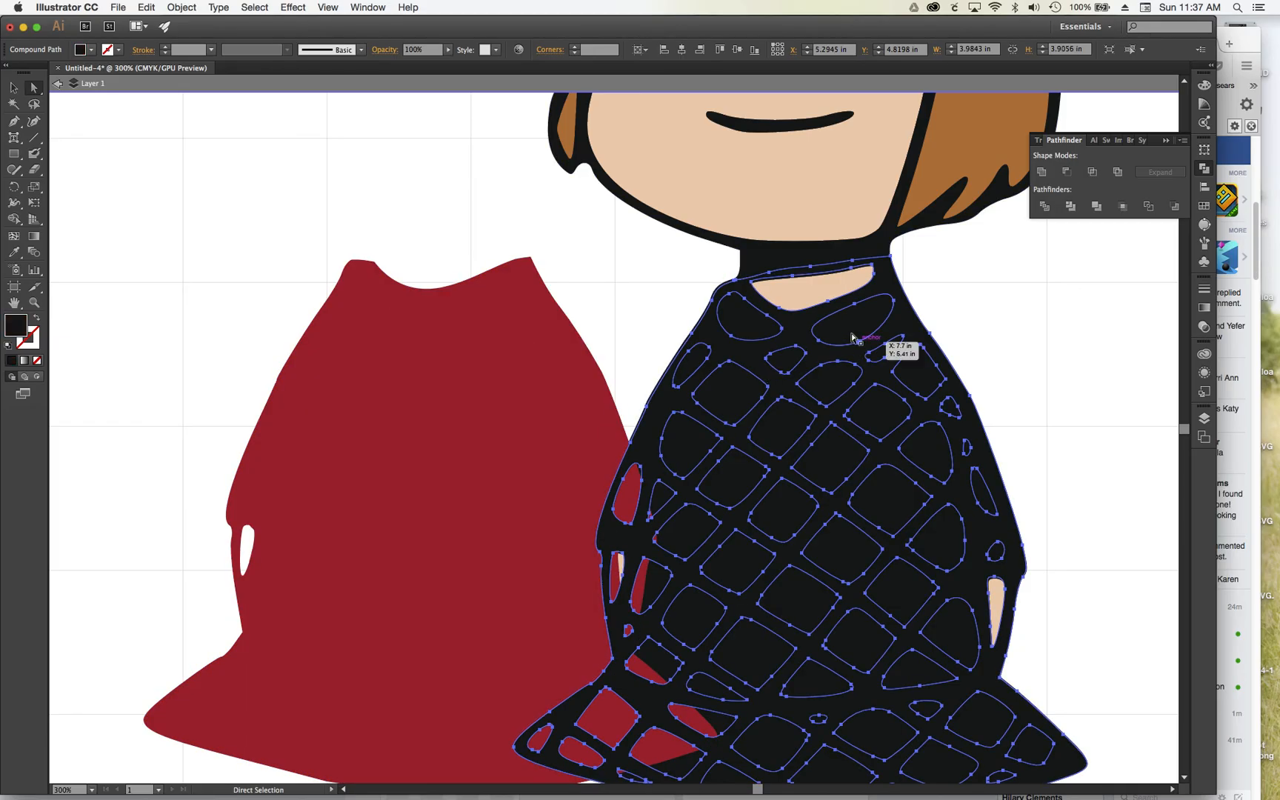
{"action": "left_click_drag", "start_coordinate": [801, 332], "coordinate": [978, 330]}
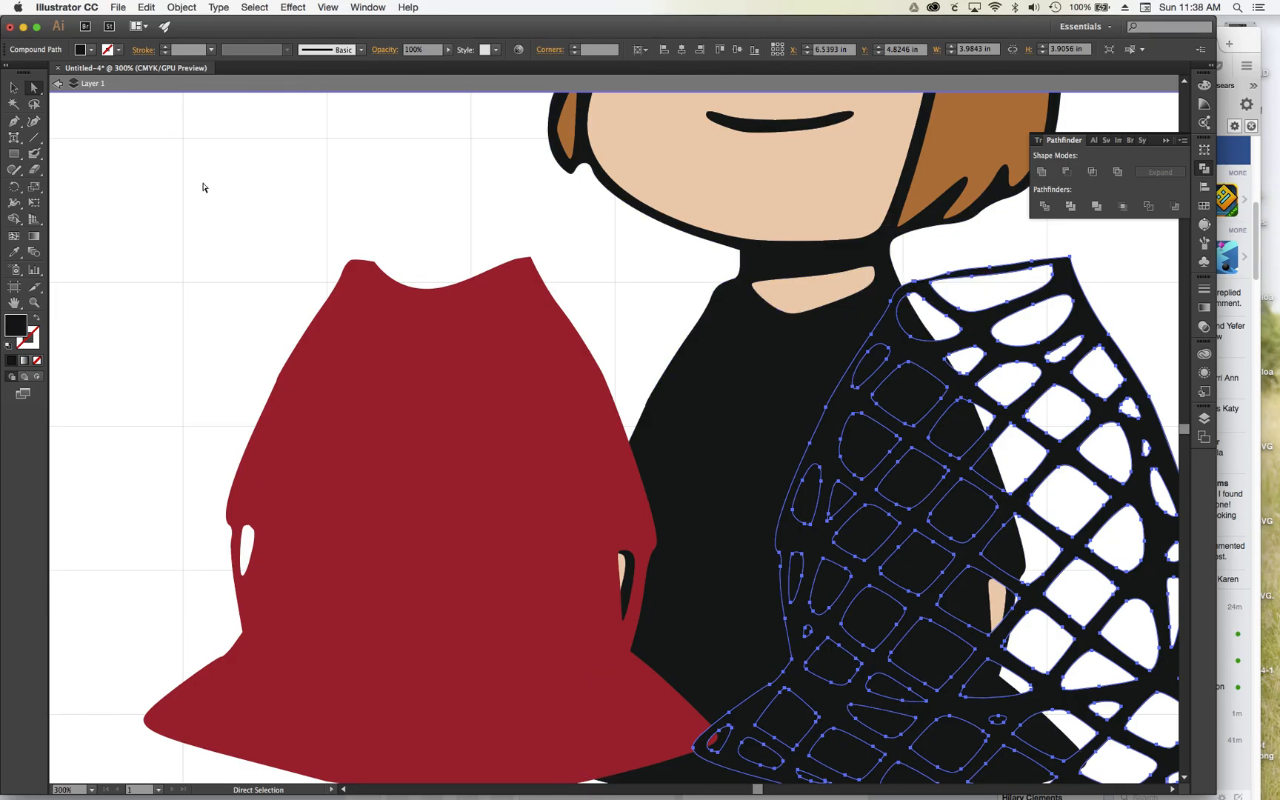
Step: Erase the collar area of the black plaid outlines into a curved neckline and move the outlines back over the black silhouette's dress
{"action": "left_click", "coordinate": [33, 170]}
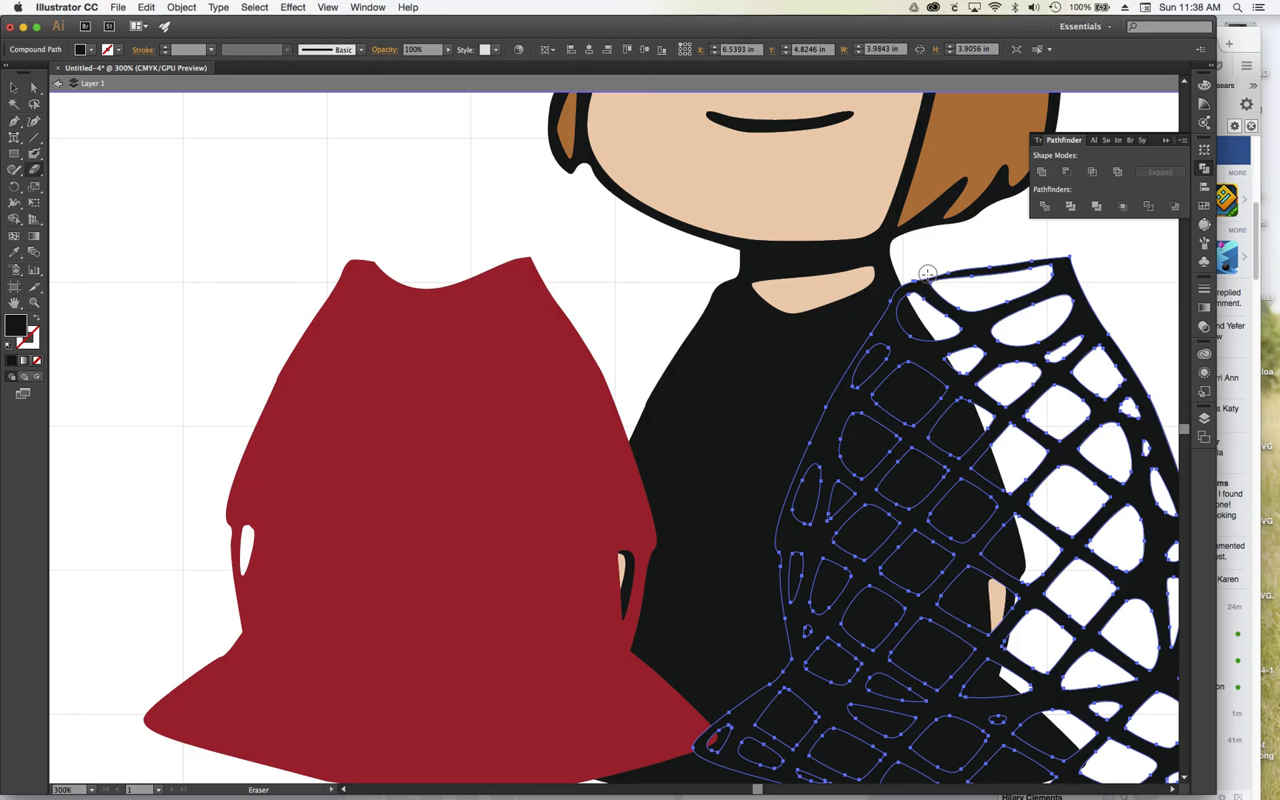
{"action": "mouse_move", "coordinate": [929, 272]}
{"action": "left_mouse_down"}
{"action": "mouse_move", "coordinate": [1041, 274]}
{"action": "mouse_move", "coordinate": [1073, 256]}
{"action": "mouse_move", "coordinate": [1029, 266]}
{"action": "mouse_move", "coordinate": [1079, 267]}
{"action": "left_mouse_up"}
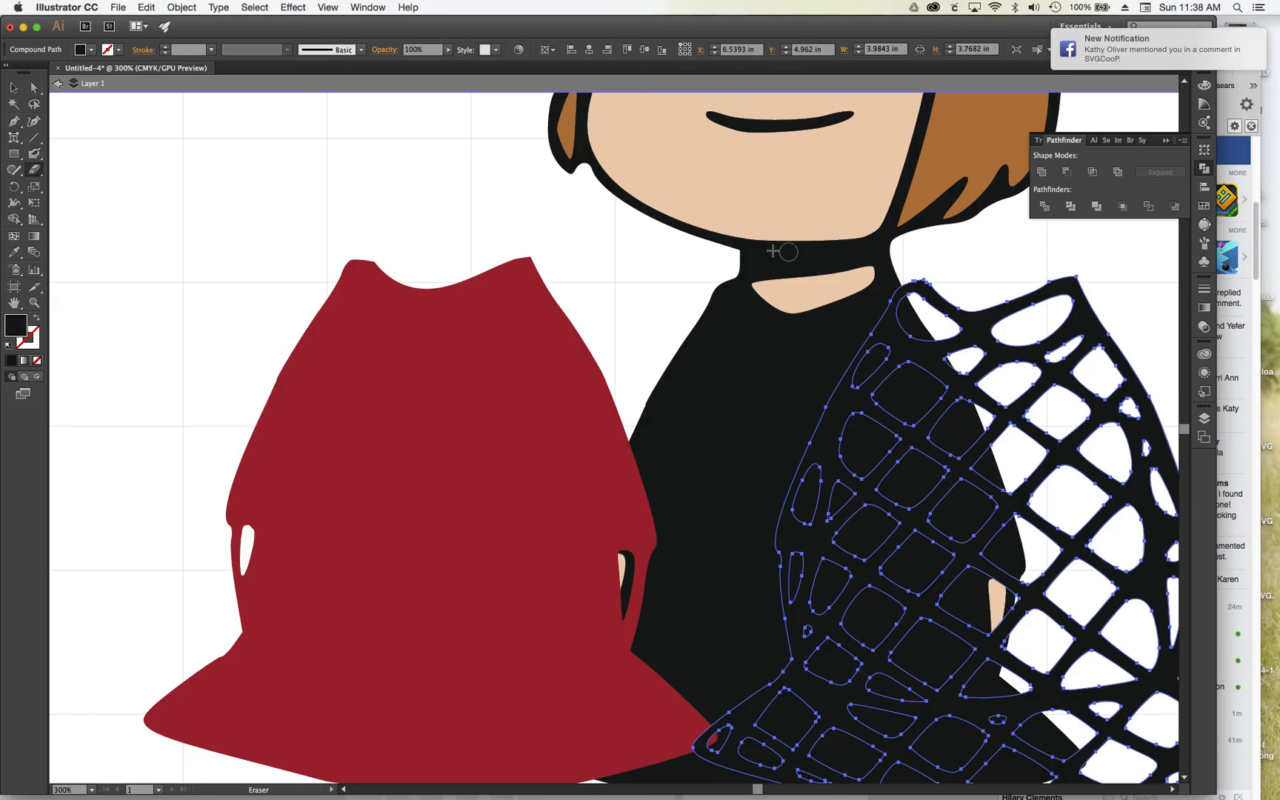
{"action": "left_click", "coordinate": [14, 87]}
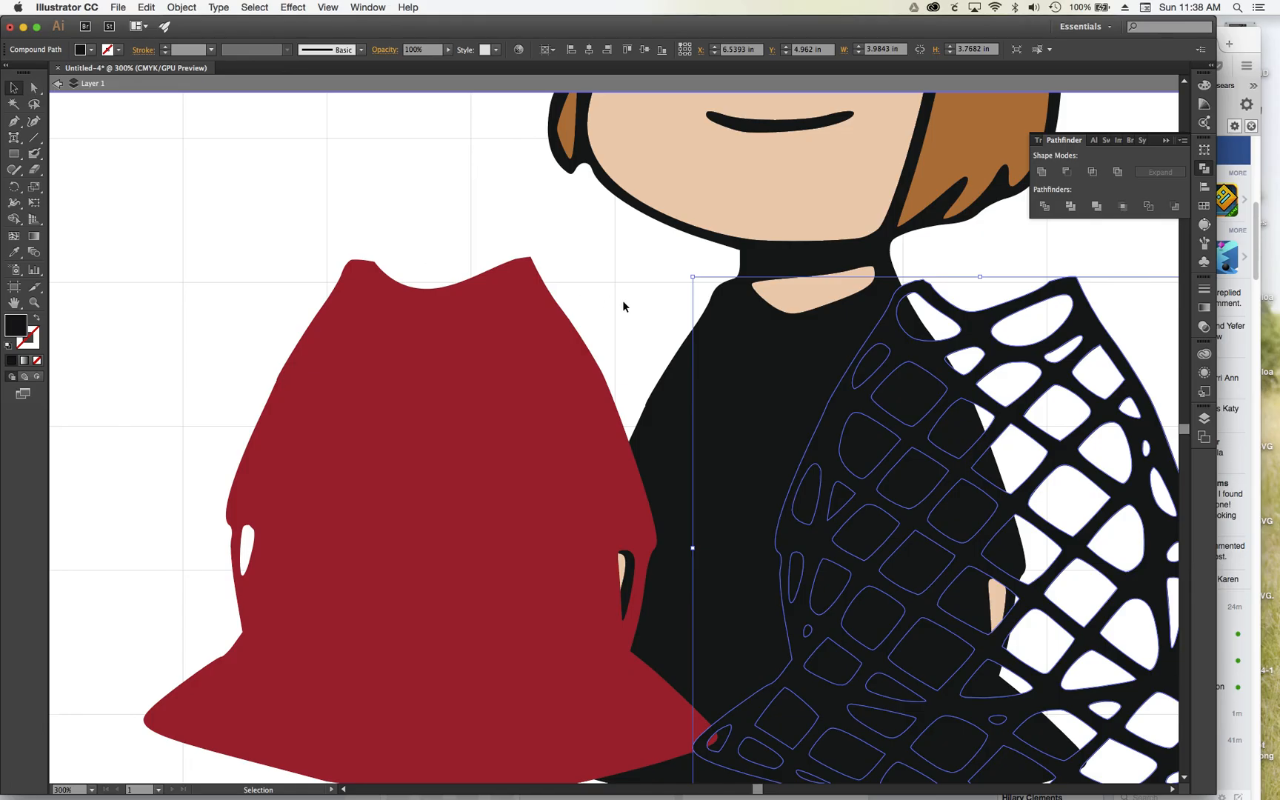
{"action": "left_click_drag", "start_coordinate": [975, 338], "coordinate": [799, 334]}
{"action": "key", "text": "Up"}
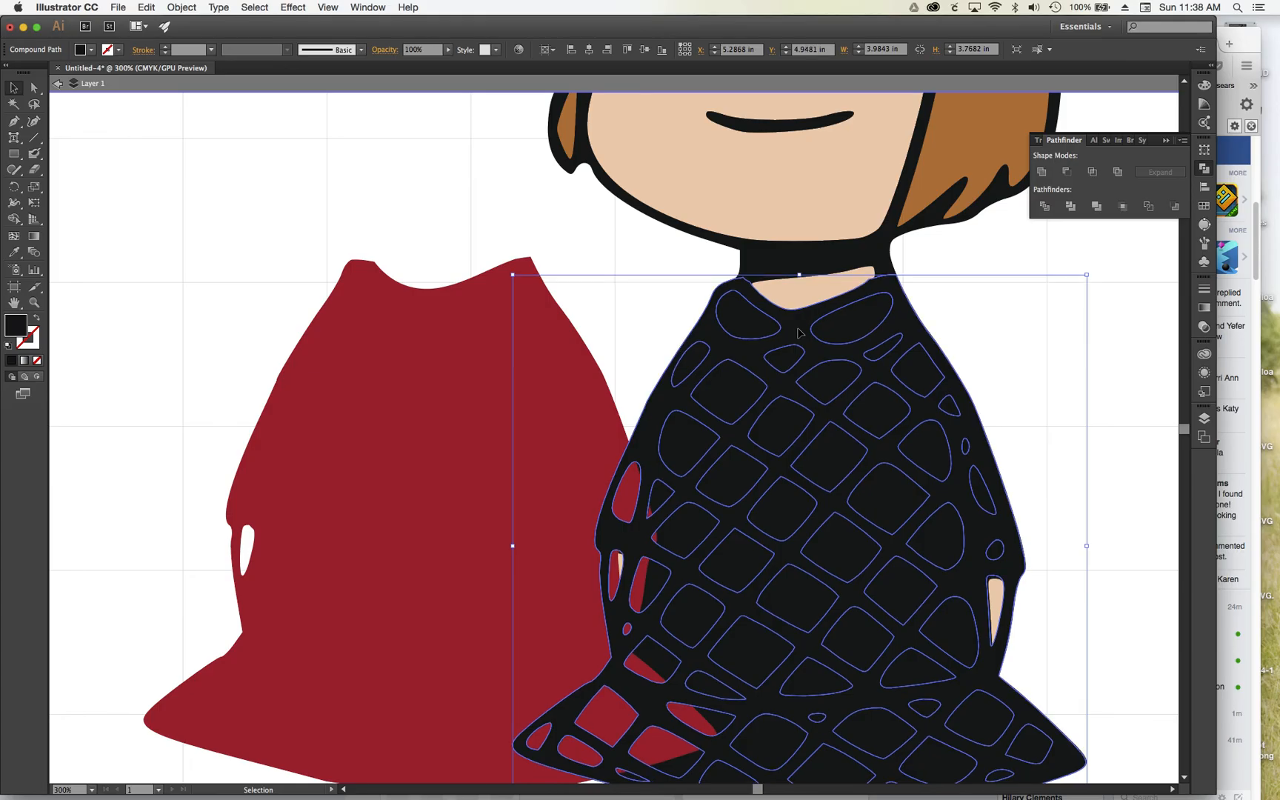
Step: Move the red dress back onto the figure so it fills the black plaid outlines, and deselect it with the whole artboard in view
{"action": "left_click", "coordinate": [414, 318]}
{"action": "left_click_drag", "start_coordinate": [522, 416], "coordinate": [850, 440]}
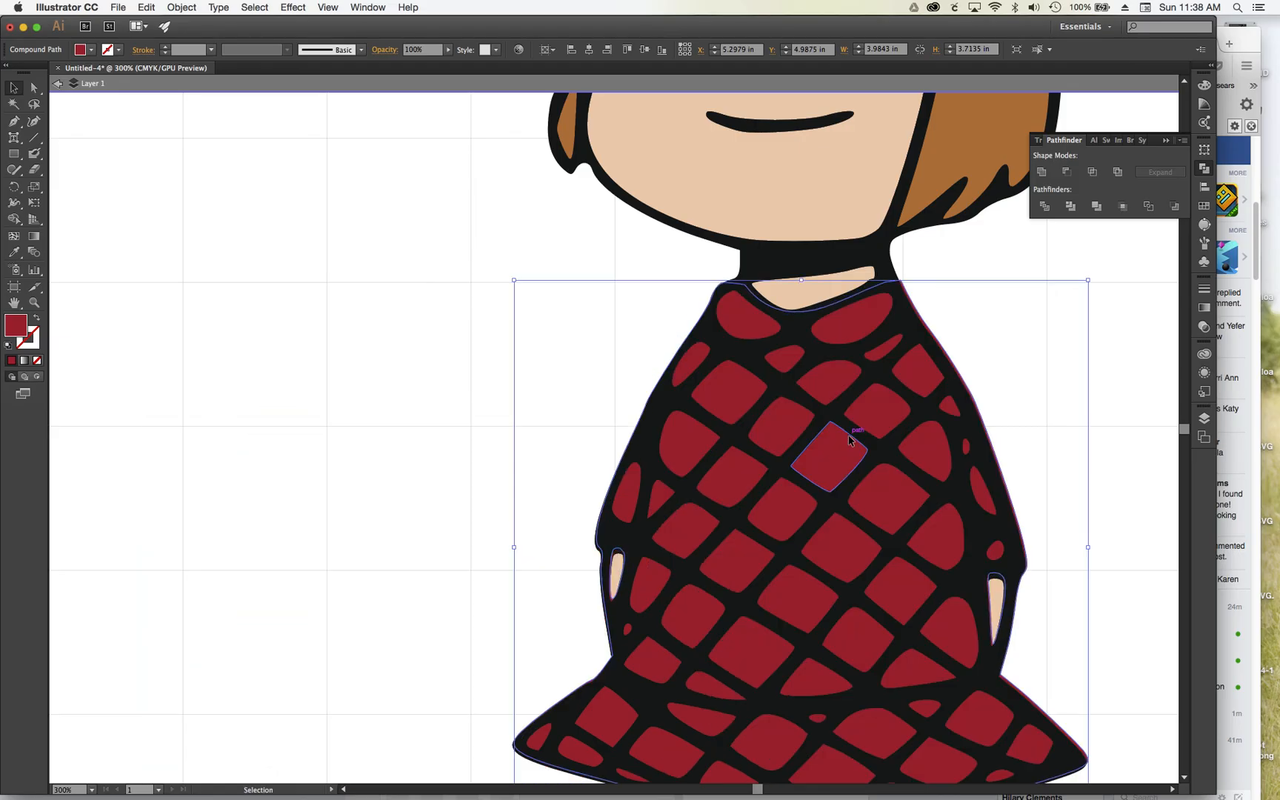
{"action": "key", "text": "a"}
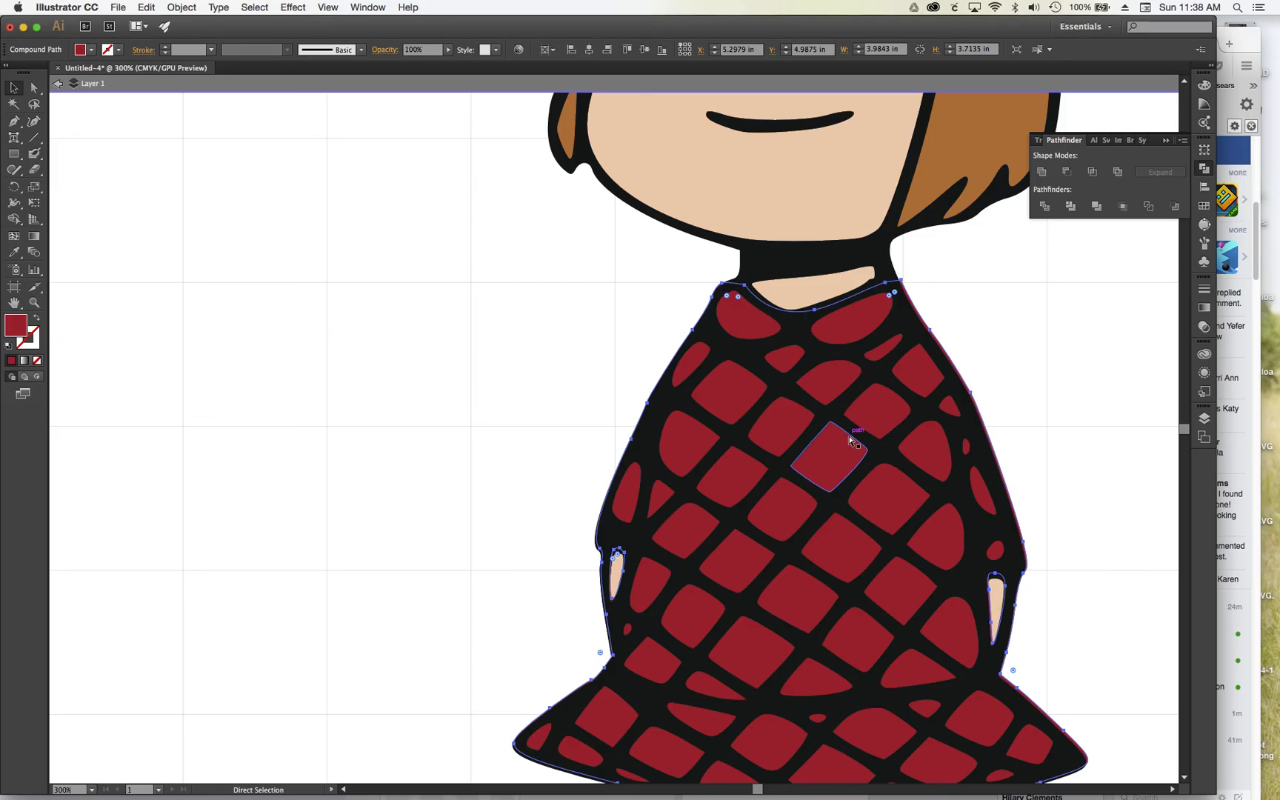
{"action": "key", "text": "super+0"}
{"action": "key", "text": "v"}
{"action": "left_click", "coordinate": [904, 404]}
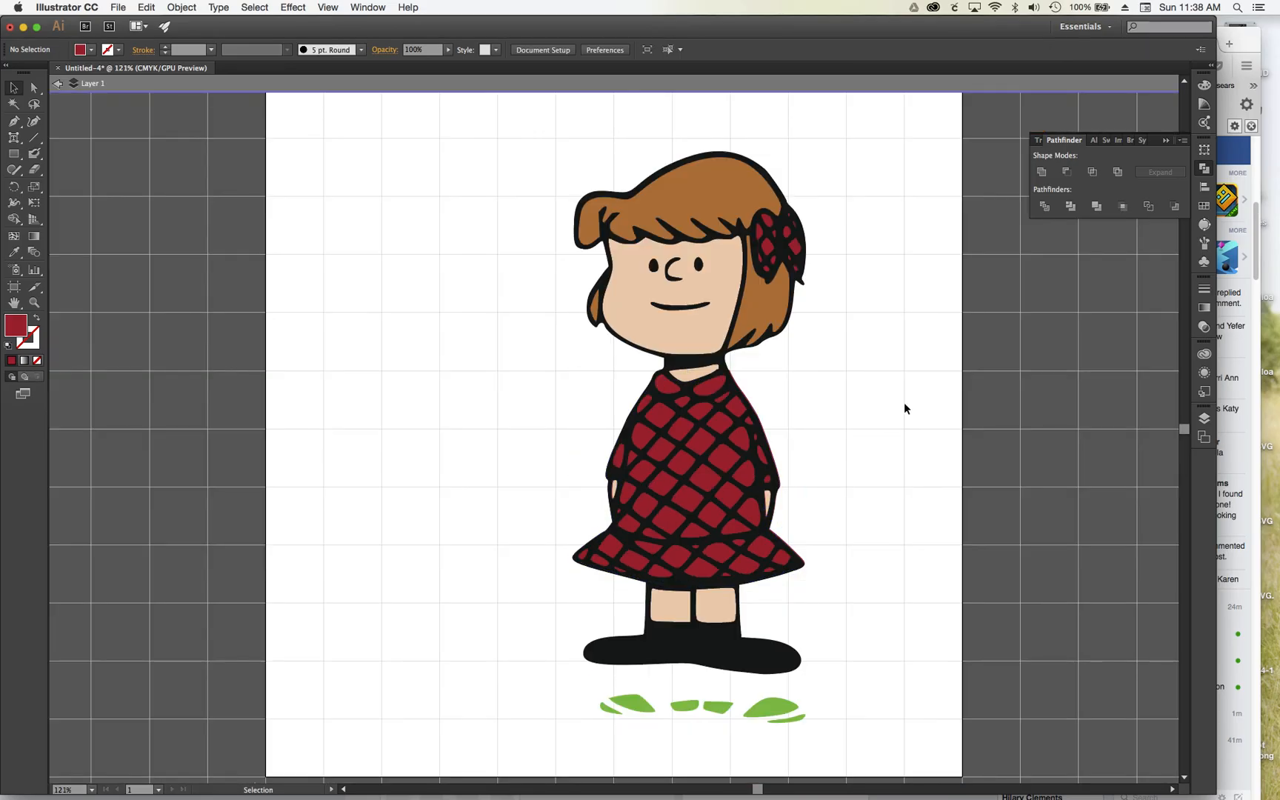